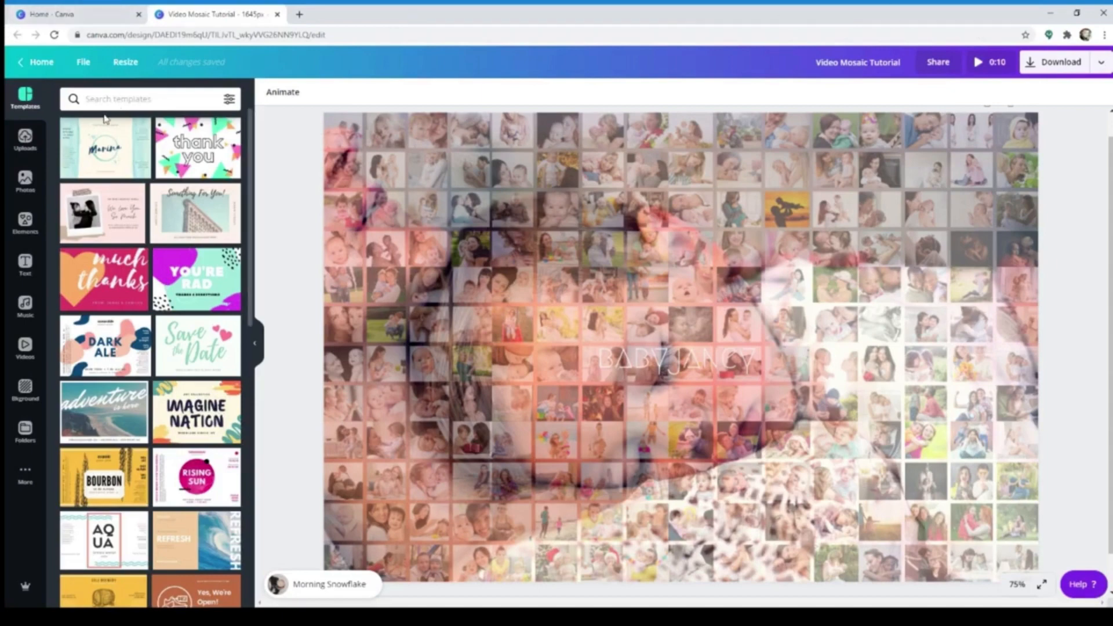
# Preview the finished Video Mosaic Tutorial design and close the preview
pyautogui.click(994, 62)
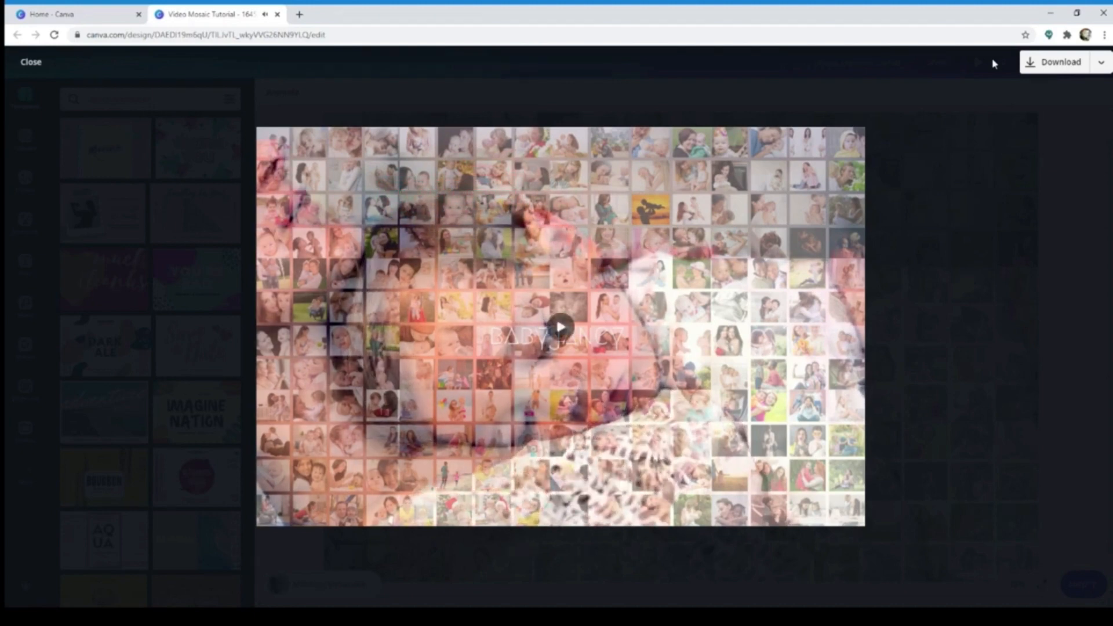
pyautogui.click(35, 64)
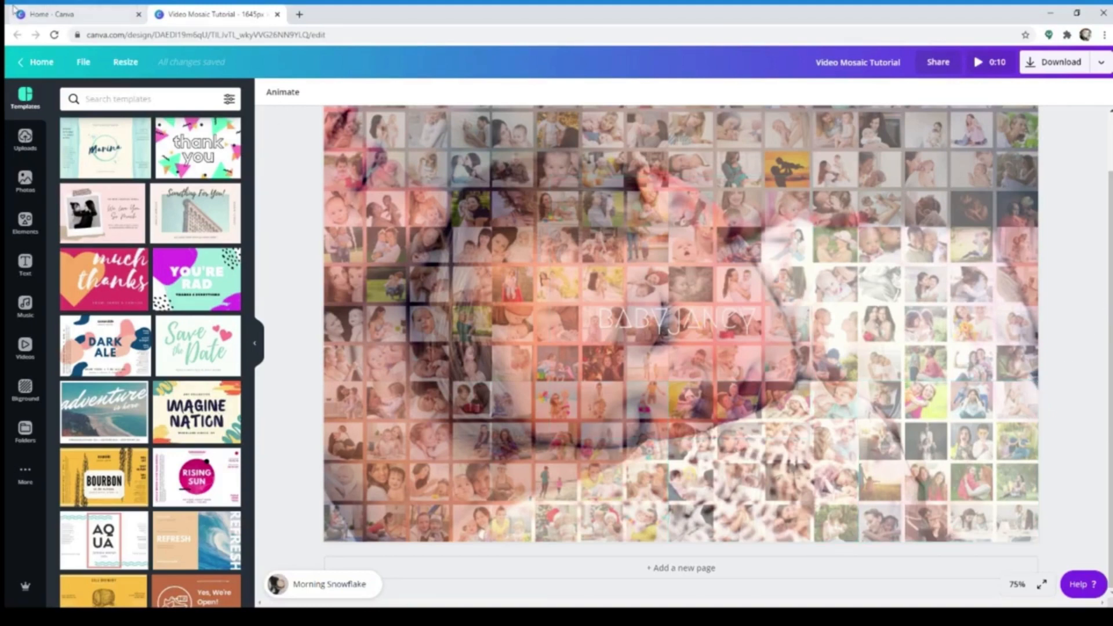
# Return to the Canva home page and create a new blank Facebook Post design
pyautogui.click(109, 22)
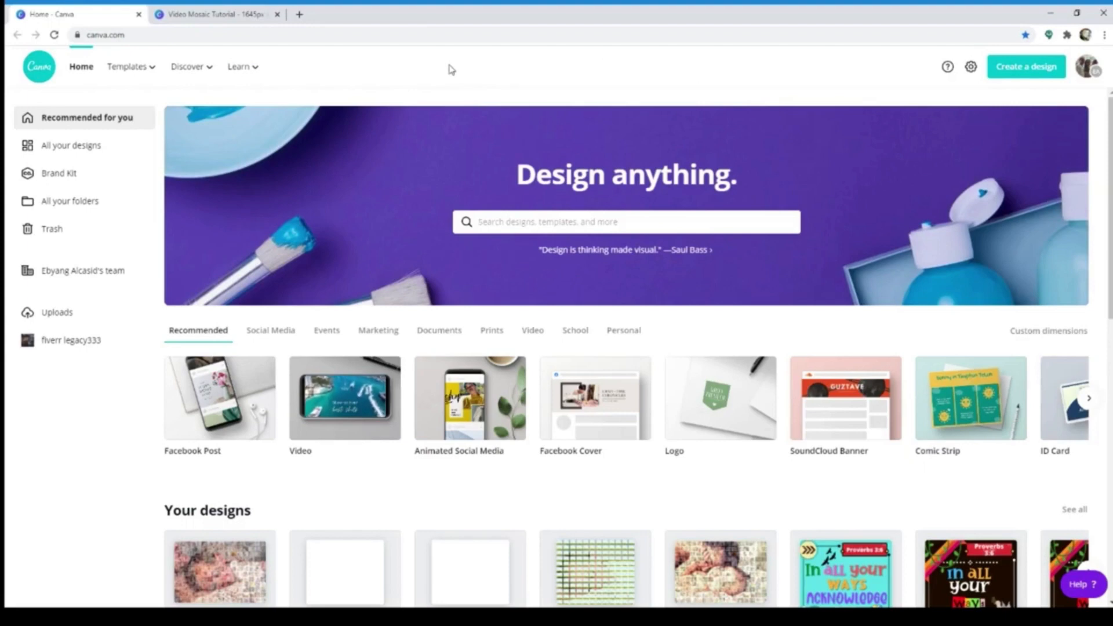
pyautogui.click(1059, 73)
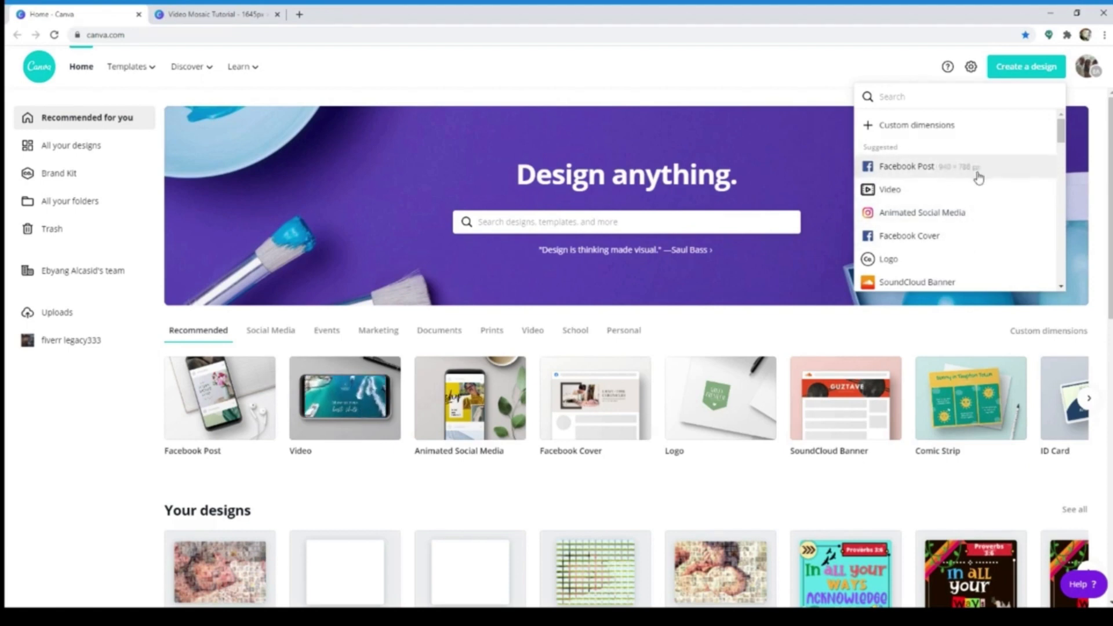
pyautogui.scroll(-7, 951, 252)
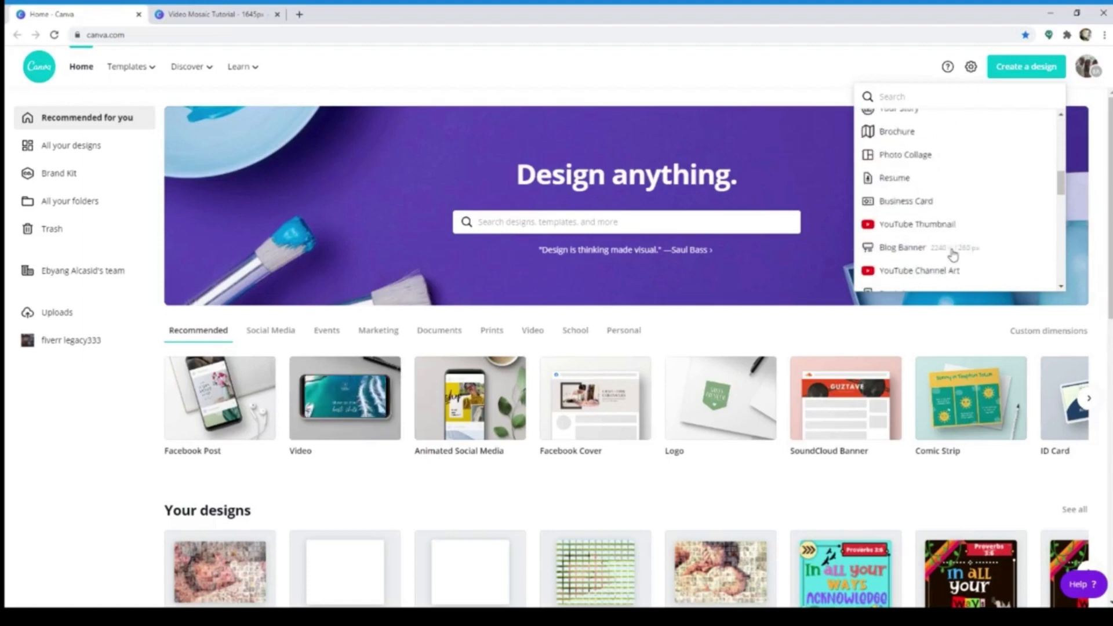
pyautogui.scroll(7, 952, 252)
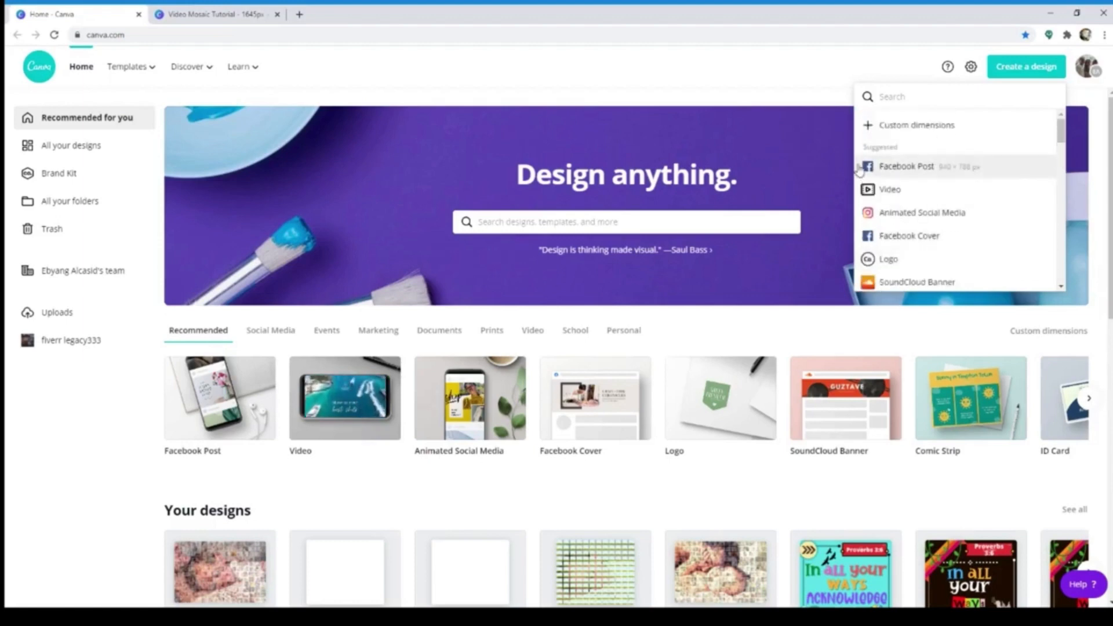
pyautogui.scroll(-3, 931, 211)
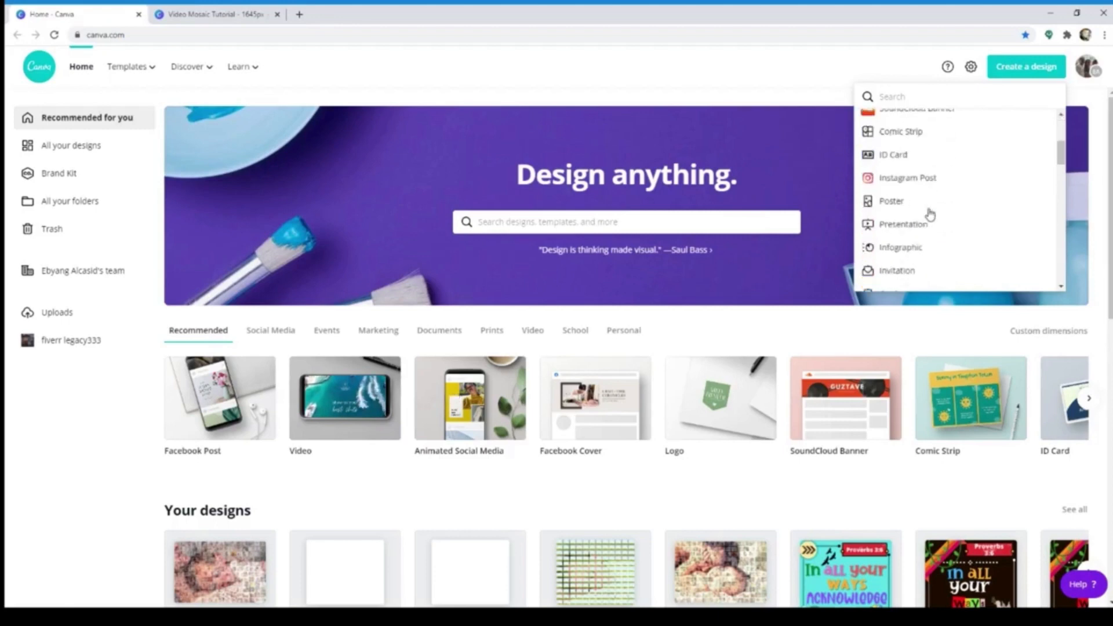
pyautogui.scroll(-5, 927, 215)
pyautogui.scroll(3, 920, 250)
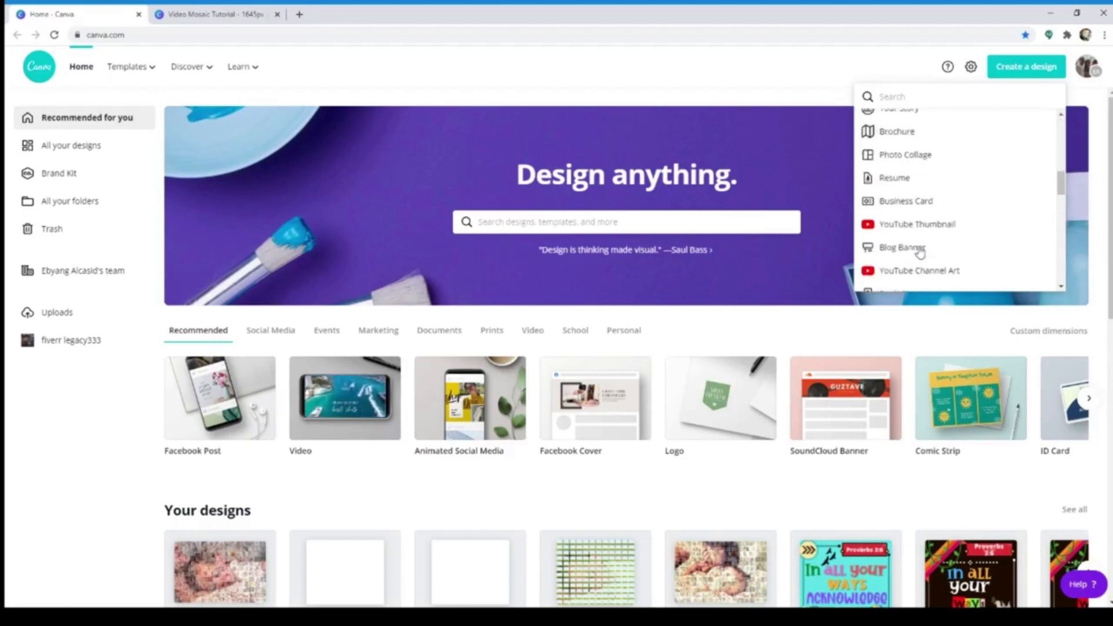
pyautogui.scroll(5, 919, 249)
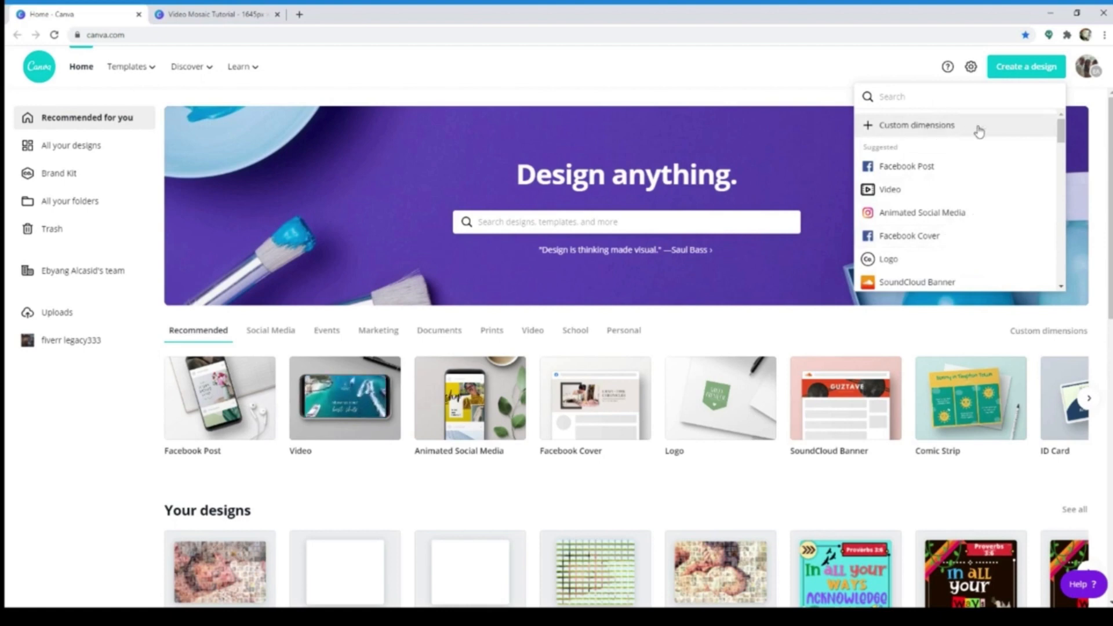
pyautogui.click(960, 125)
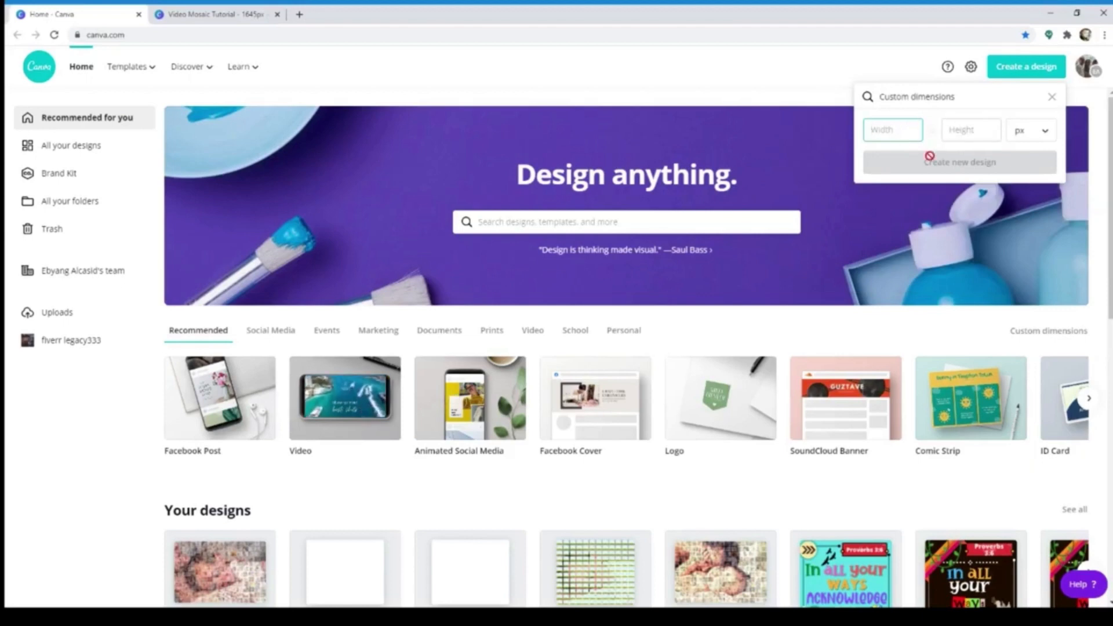
pyautogui.click(1052, 96)
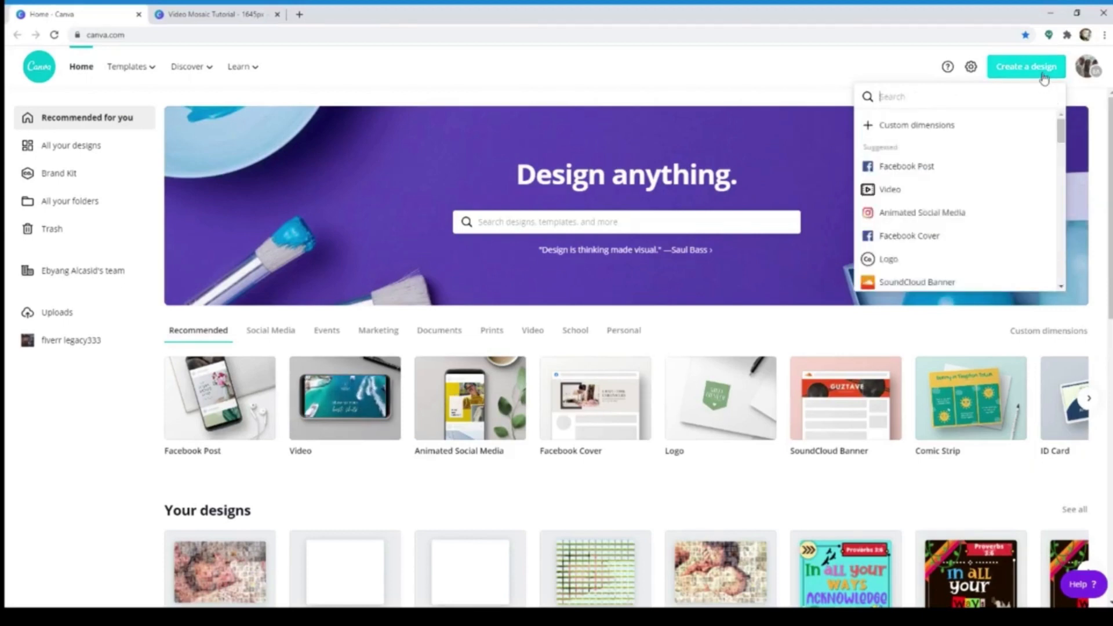
pyautogui.click(948, 173)
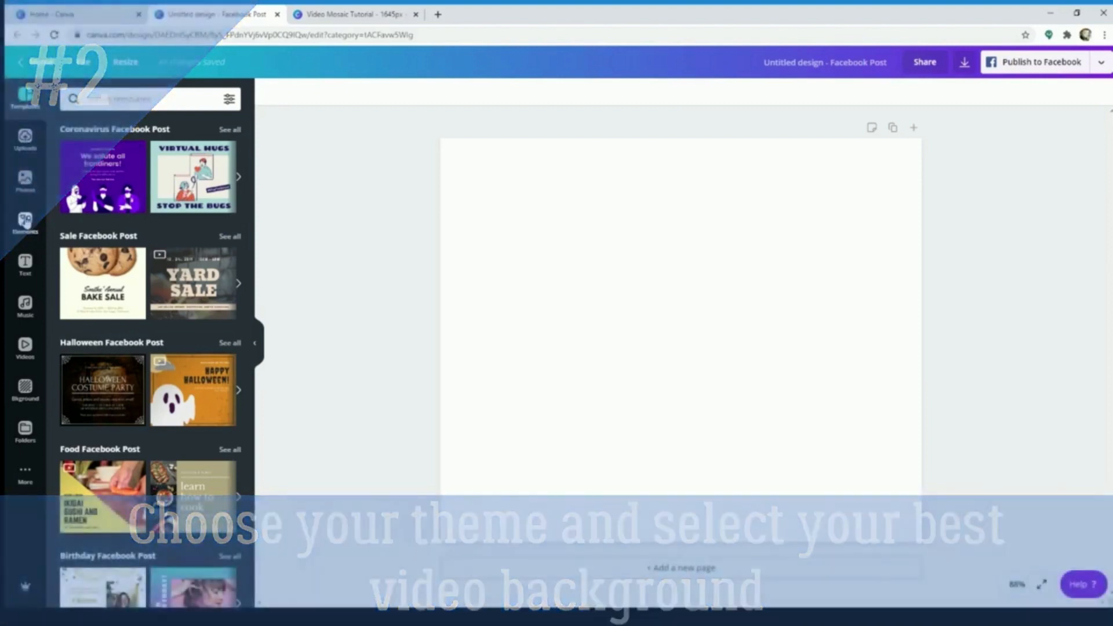
# Search the video library for "mother and child" and browse the clips
pyautogui.click(24, 347)
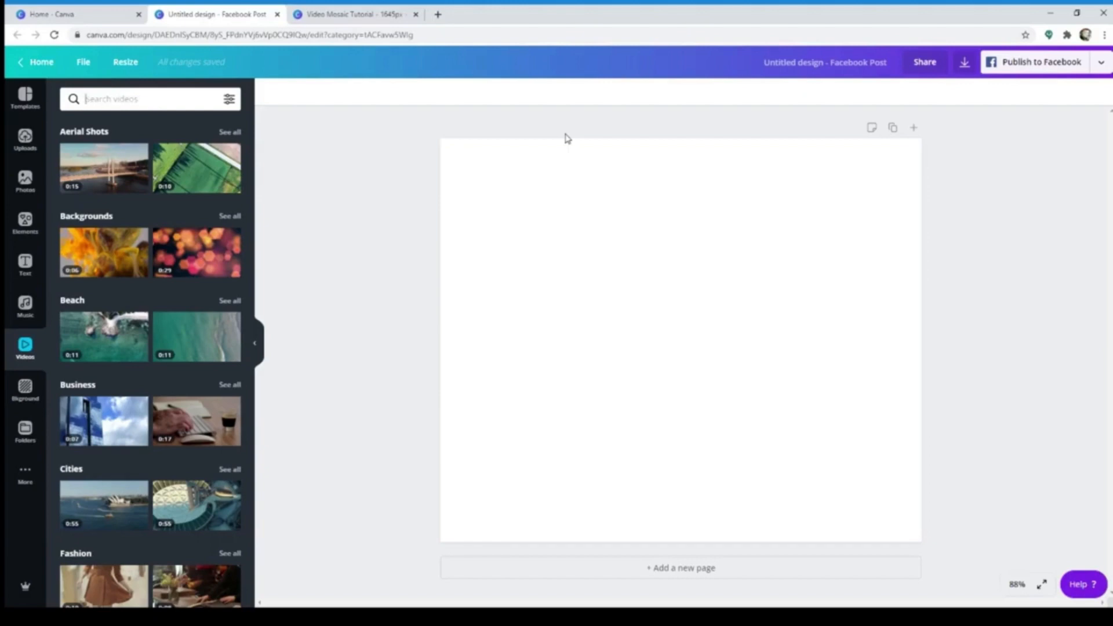
pyautogui.write('mother and child')
pyautogui.press('Return')
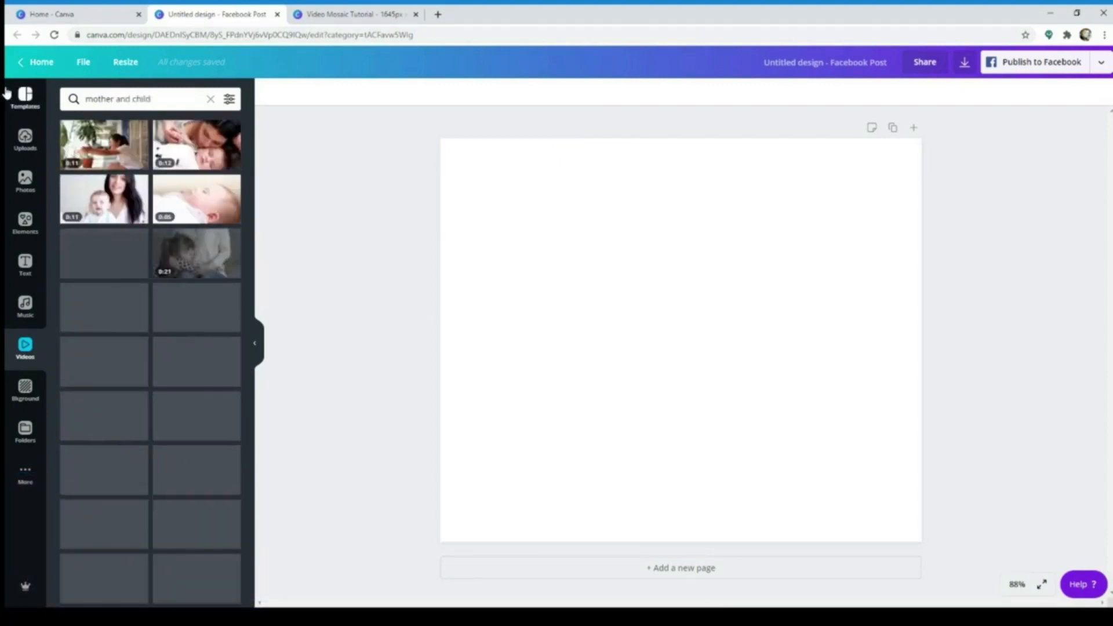
pyautogui.scroll(-5, 174, 378)
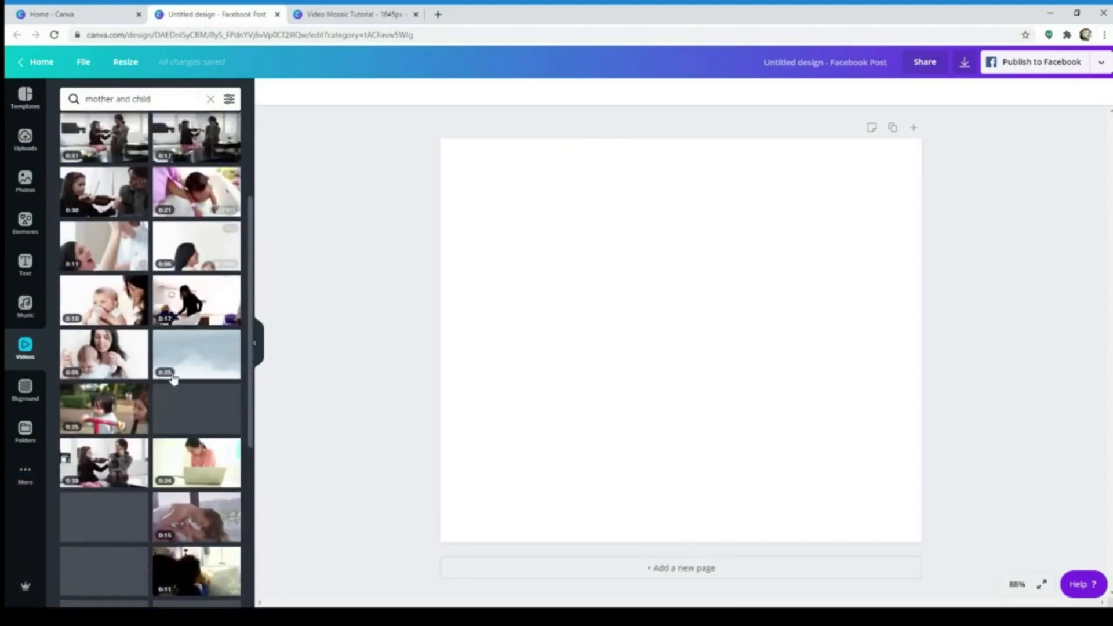
pyautogui.scroll(-5, 174, 379)
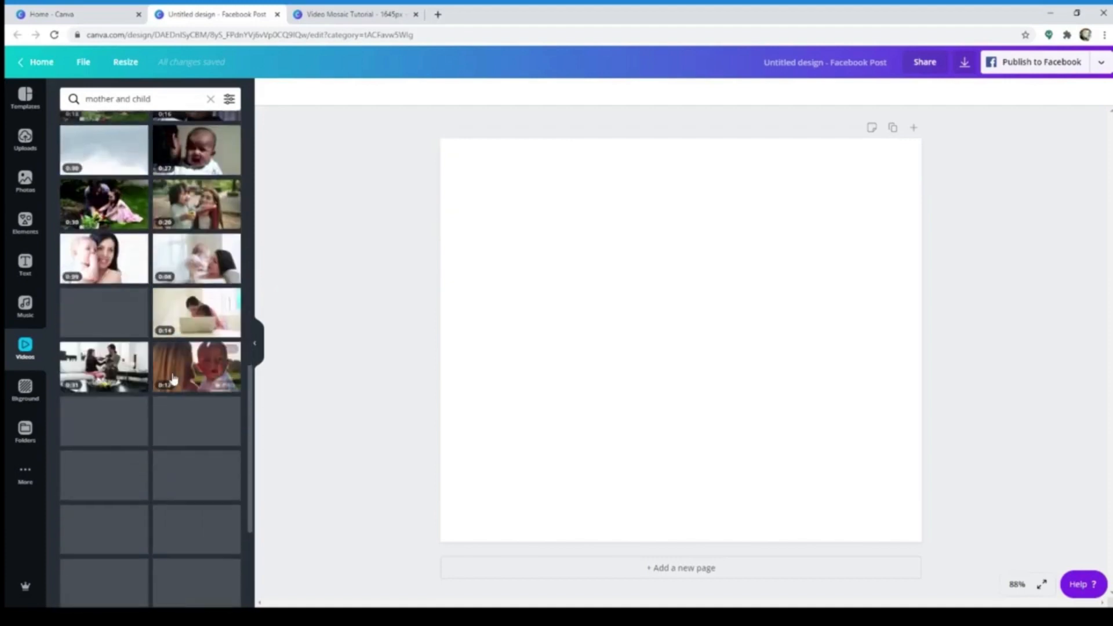
pyautogui.scroll(-5, 174, 378)
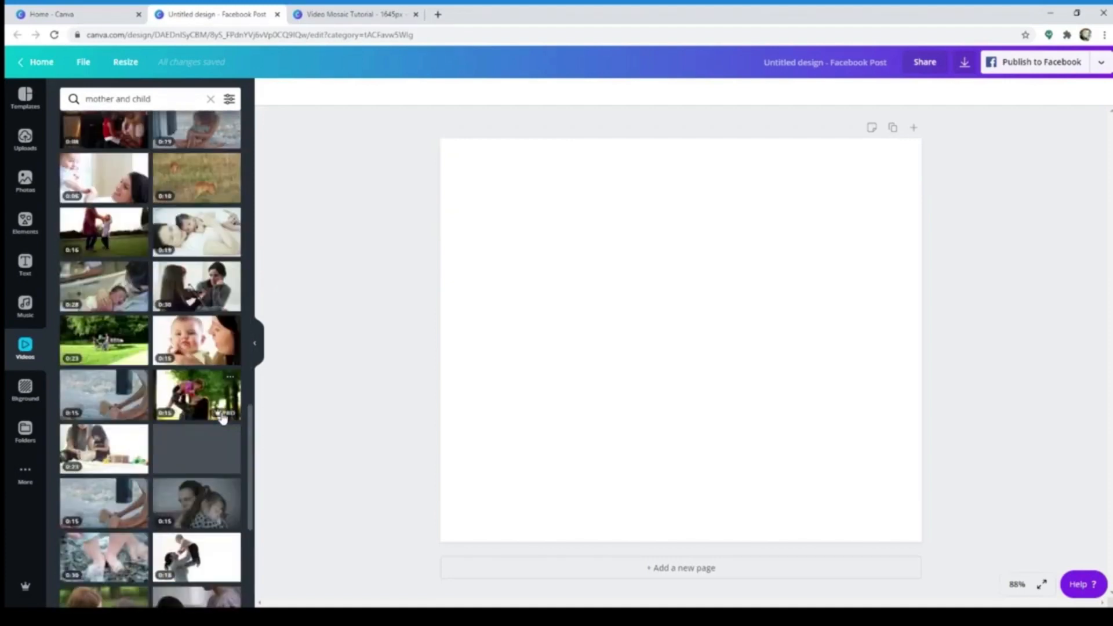
pyautogui.scroll(-10, 217, 419)
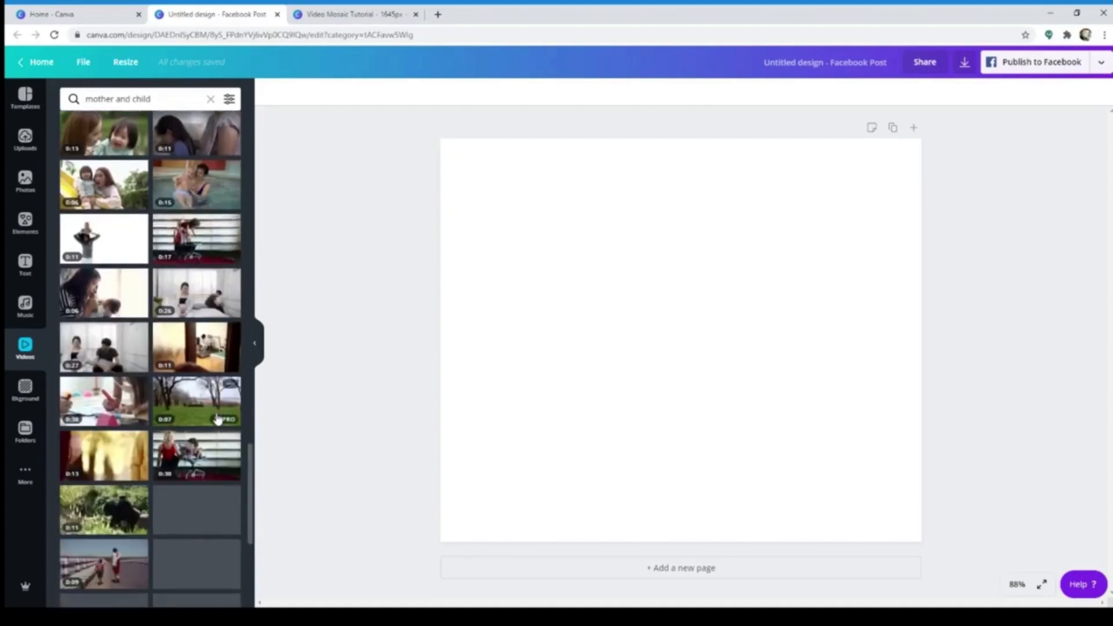
# Filter the video search so that it only covers Free clips
pyautogui.scroll(15, 218, 419)
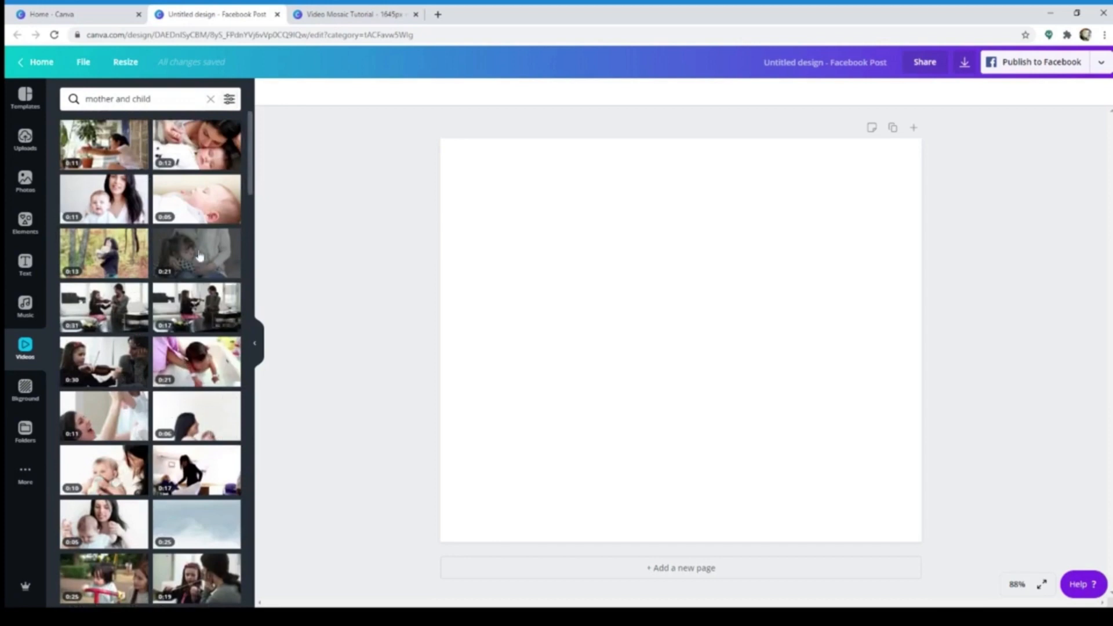
pyautogui.click(229, 99)
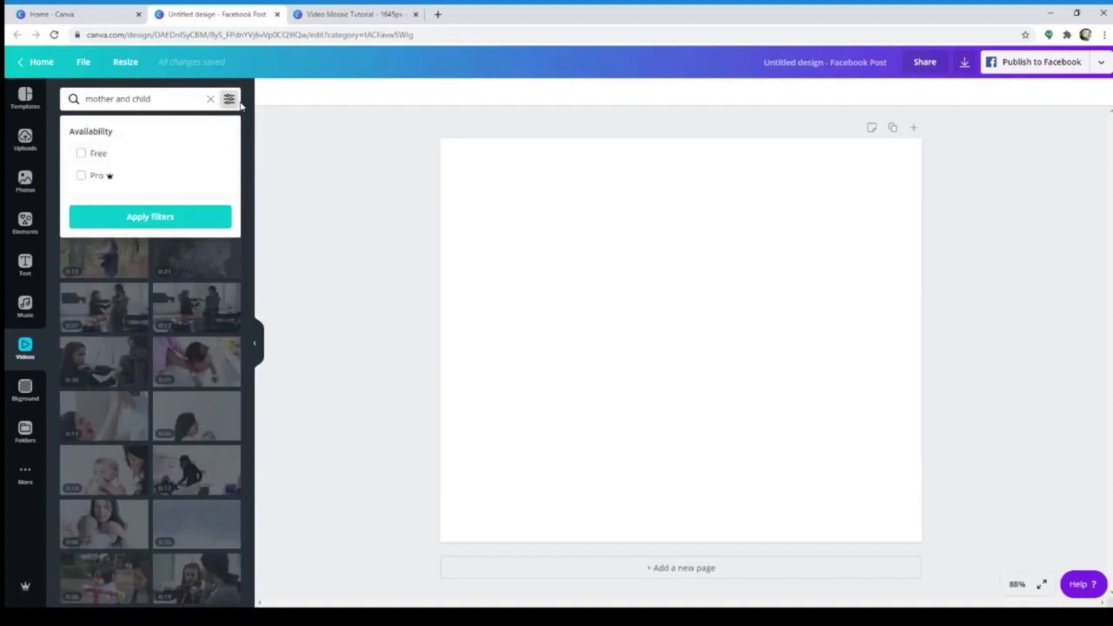
pyautogui.click(93, 154)
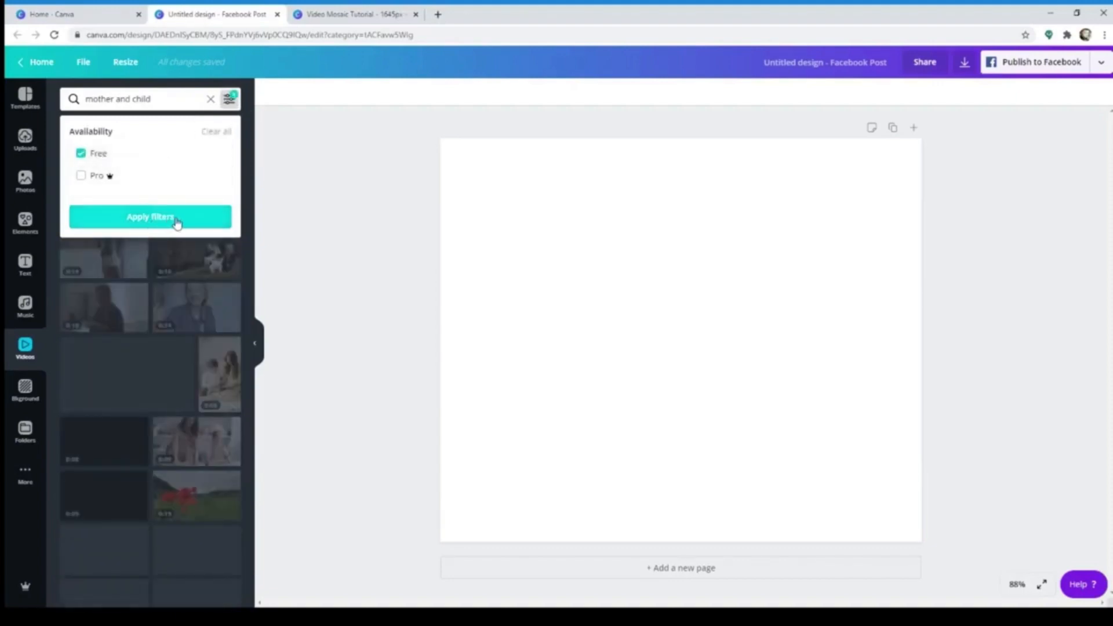
pyautogui.click(175, 223)
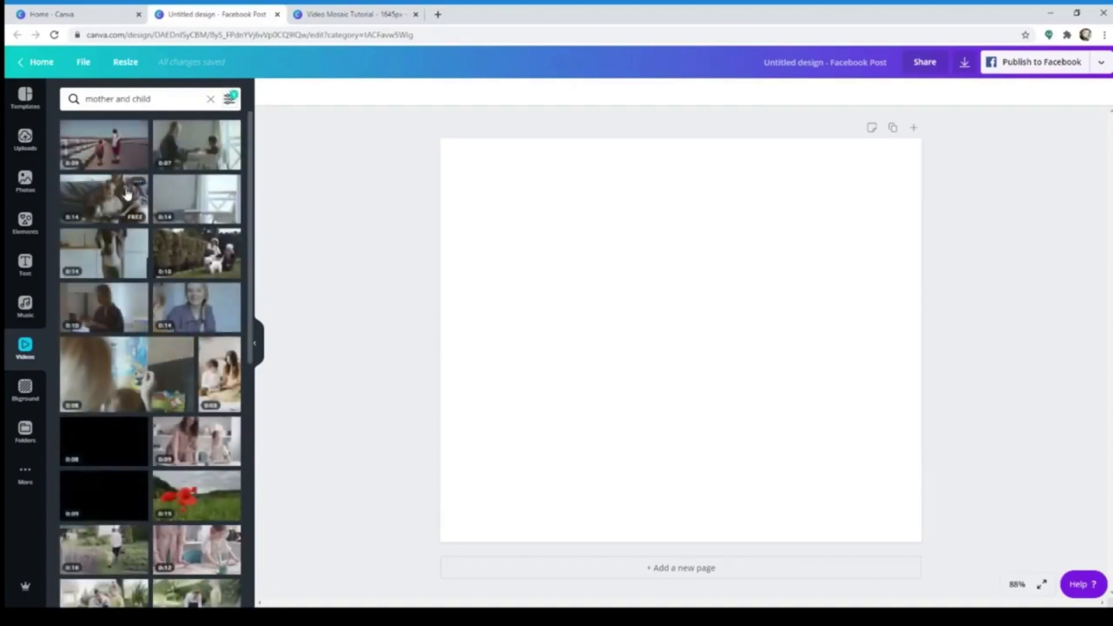
# Insert the clip of a woman carrying a child through a poppy field, set it as the page background and play it
pyautogui.scroll(-8, 114, 432)
pyautogui.click(114, 432)
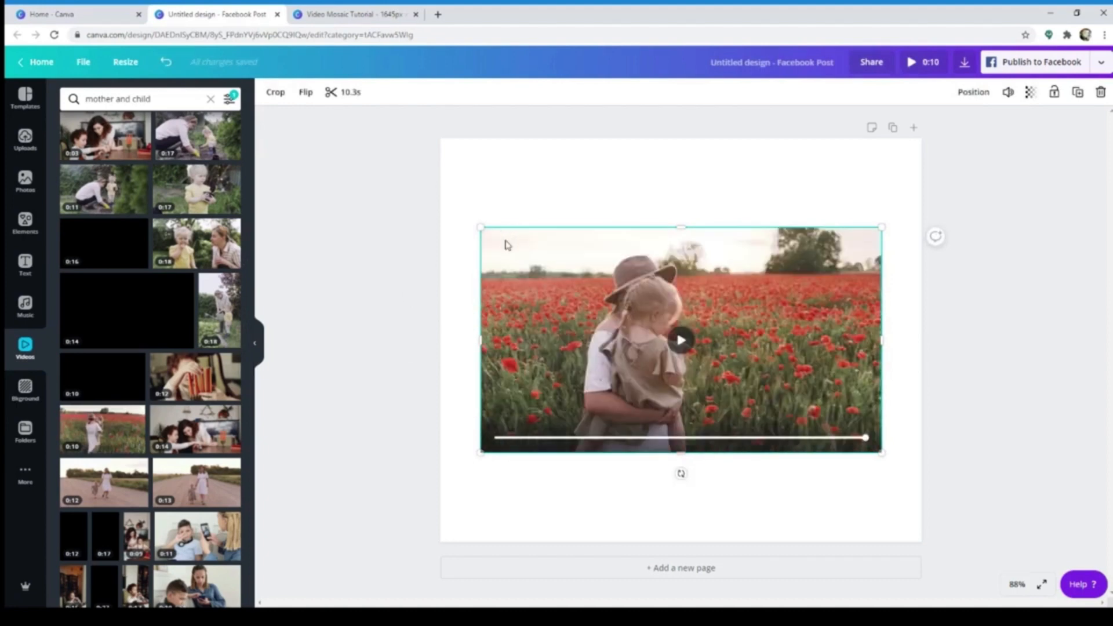
pyautogui.rightClick(505, 244)
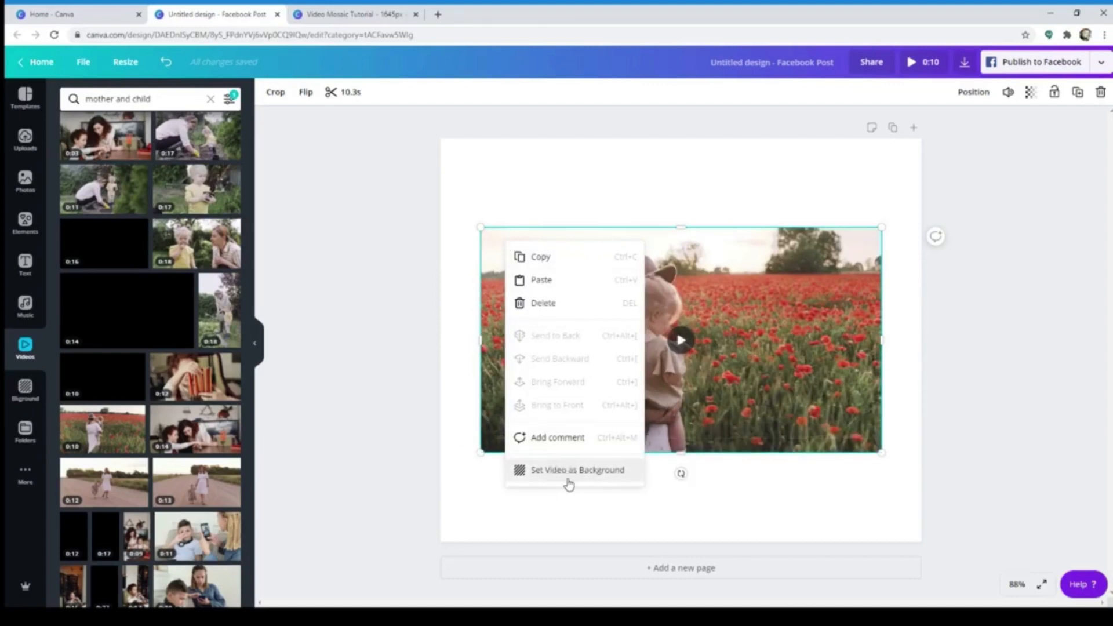
pyautogui.click(586, 483)
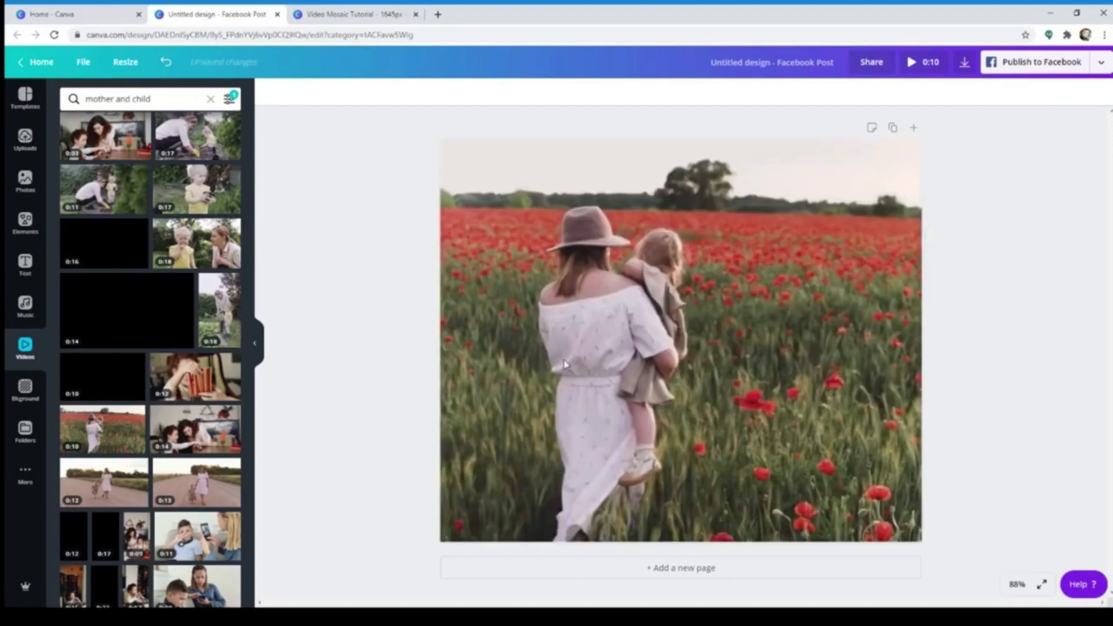
pyautogui.click(746, 393)
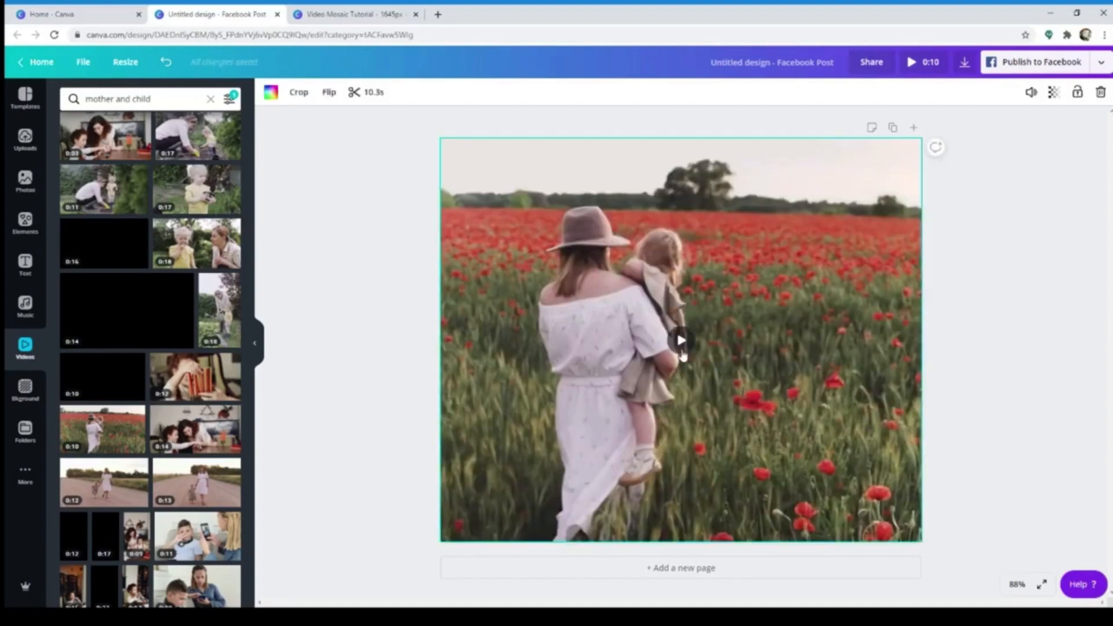
pyautogui.click(681, 345)
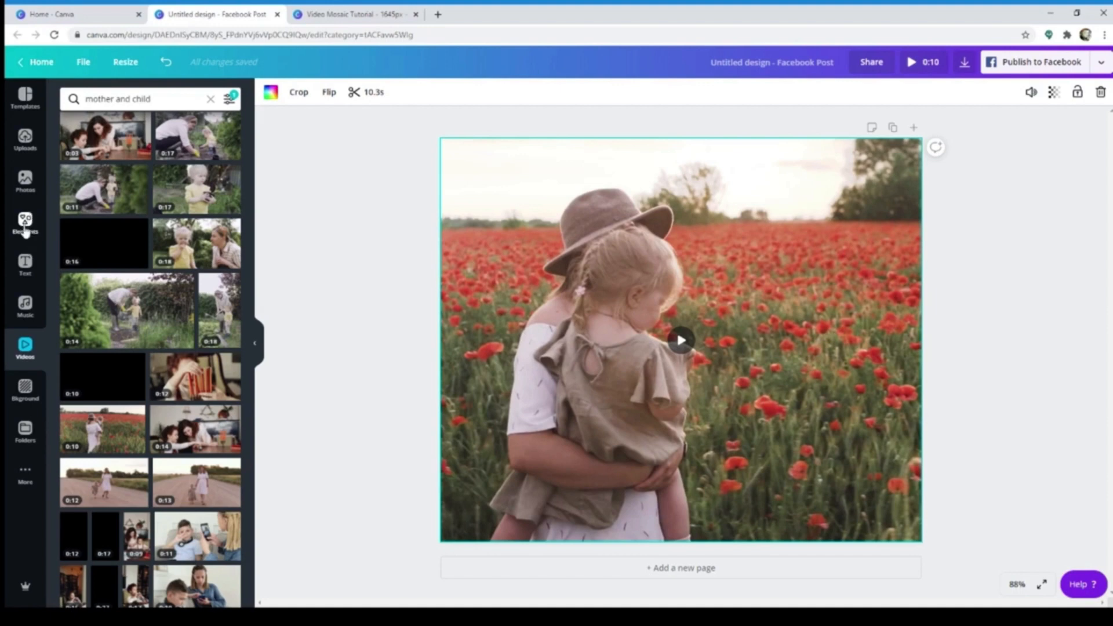
# Add the grid element with four rows and four columns of equal cells over the video background
pyautogui.click(25, 222)
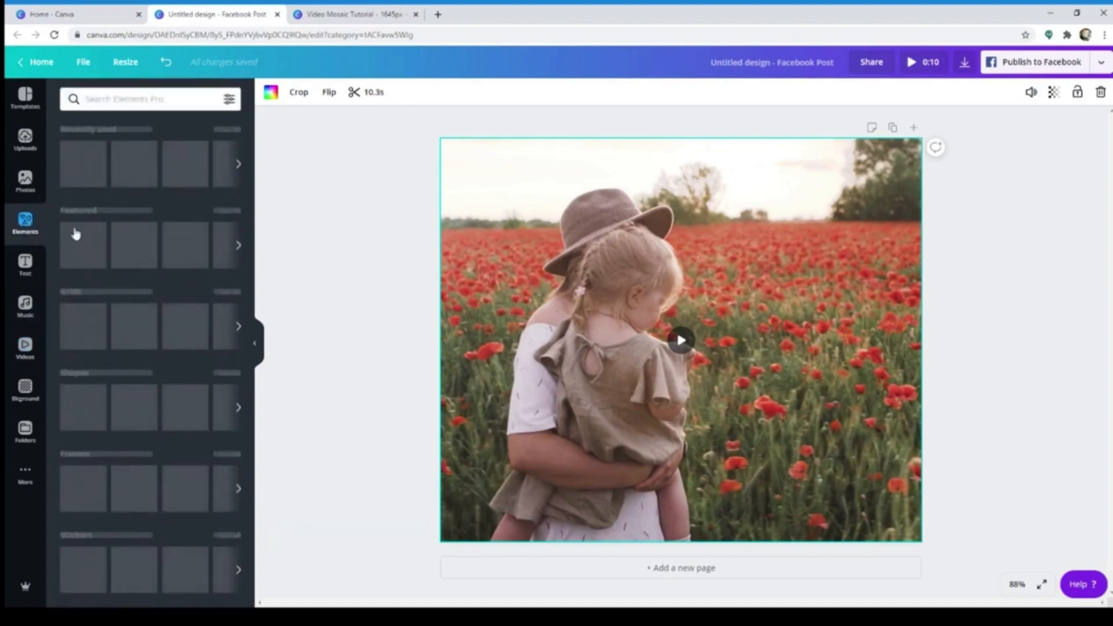
pyautogui.scroll(-2, 227, 185)
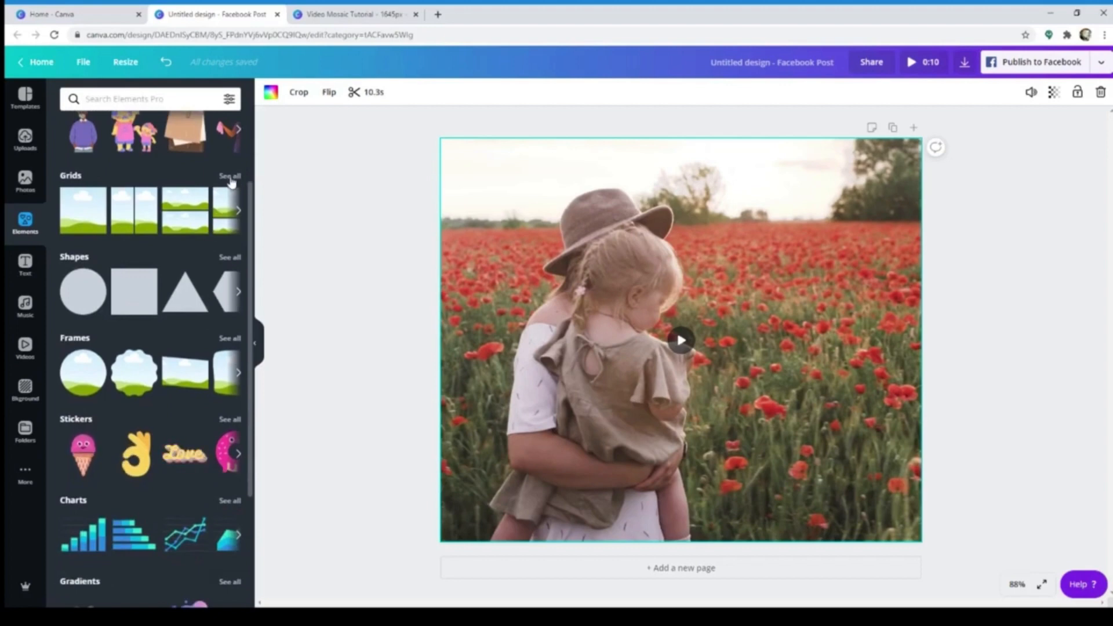
pyautogui.click(231, 178)
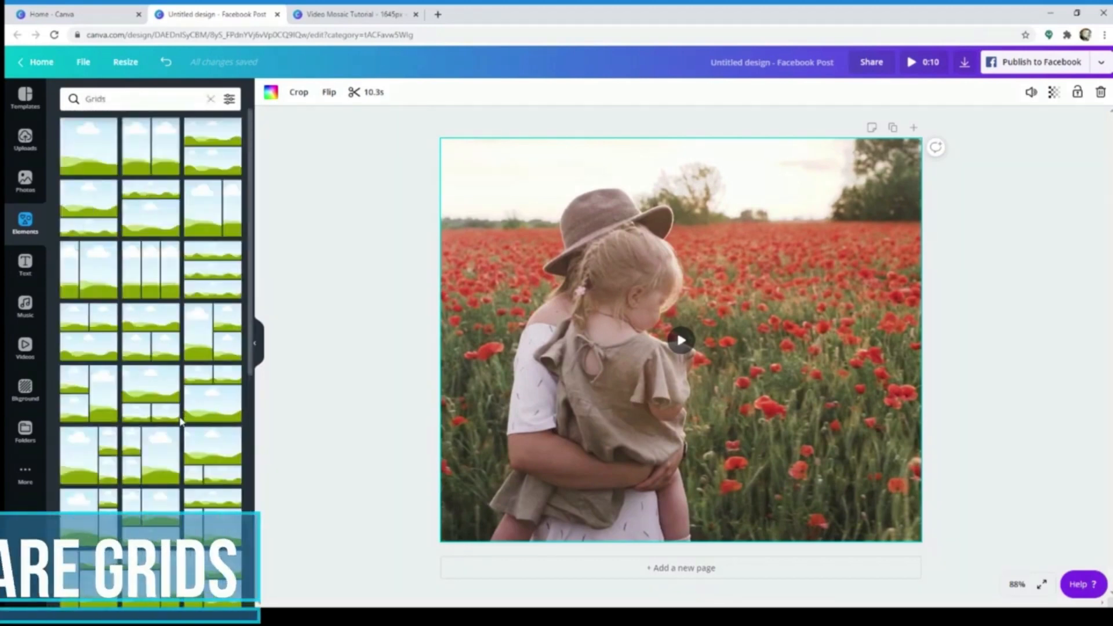
pyautogui.scroll(-10, 181, 423)
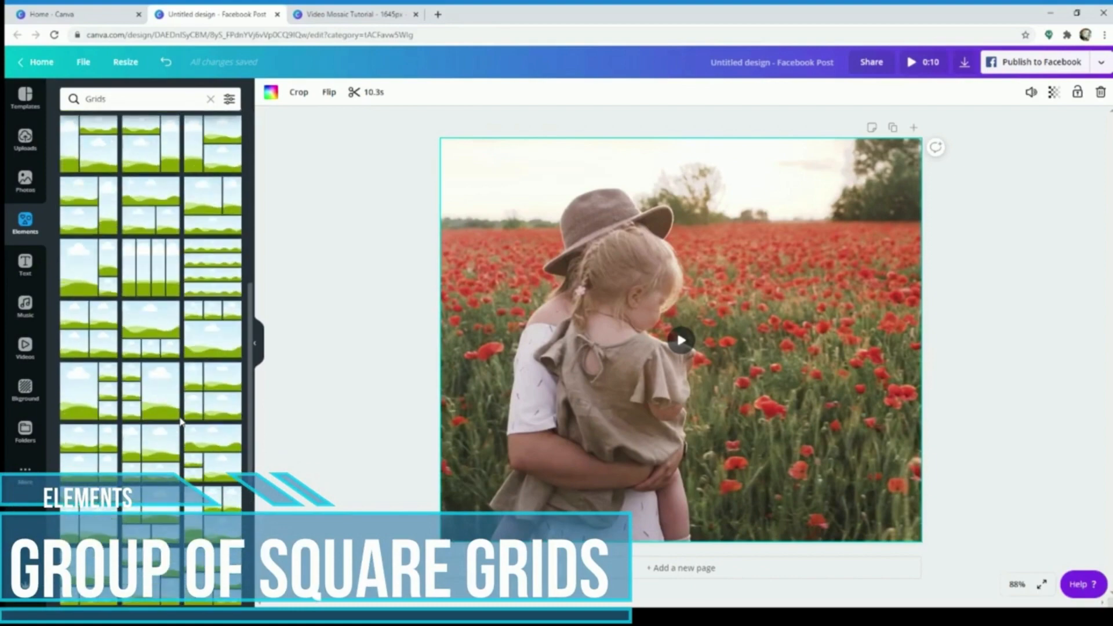
pyautogui.scroll(-10, 184, 444)
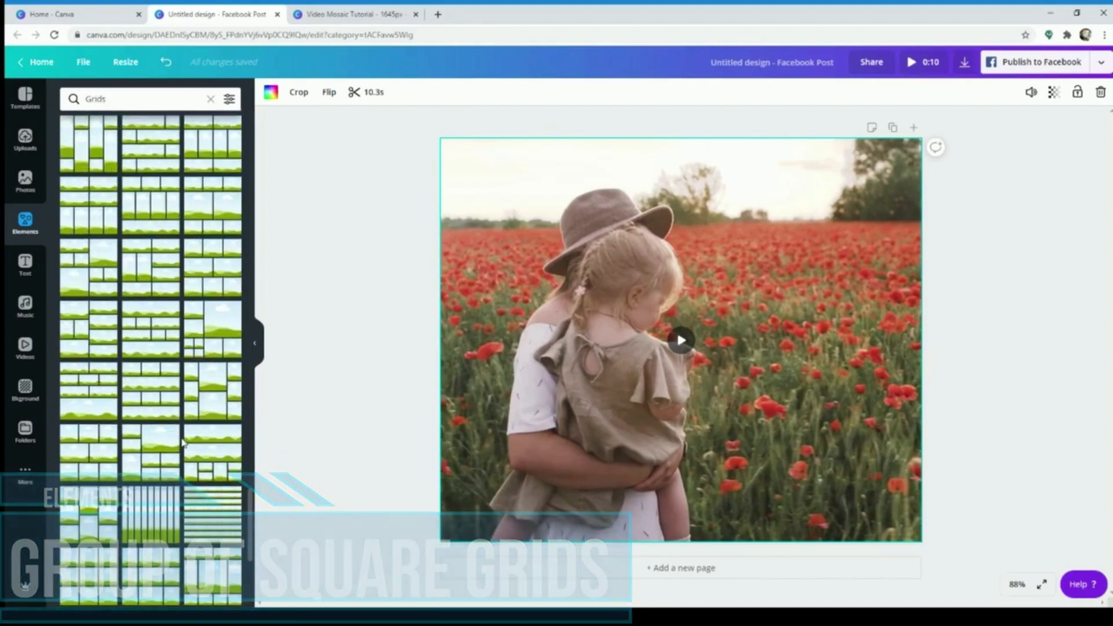
pyautogui.scroll(-1, 182, 442)
pyautogui.scroll(-3, 182, 443)
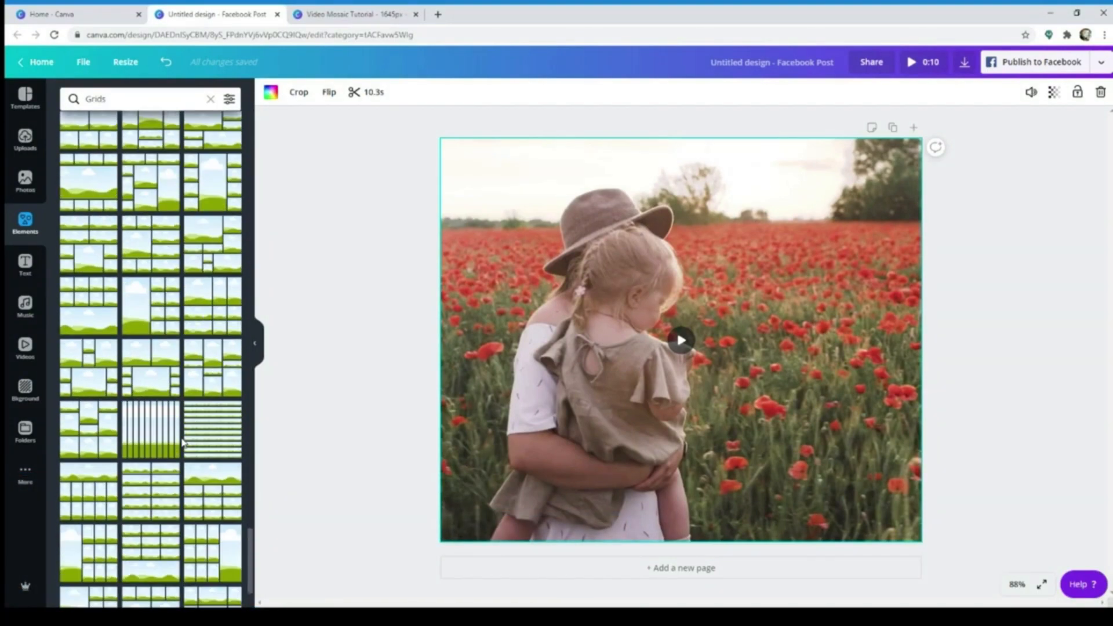
pyautogui.scroll(-3, 182, 439)
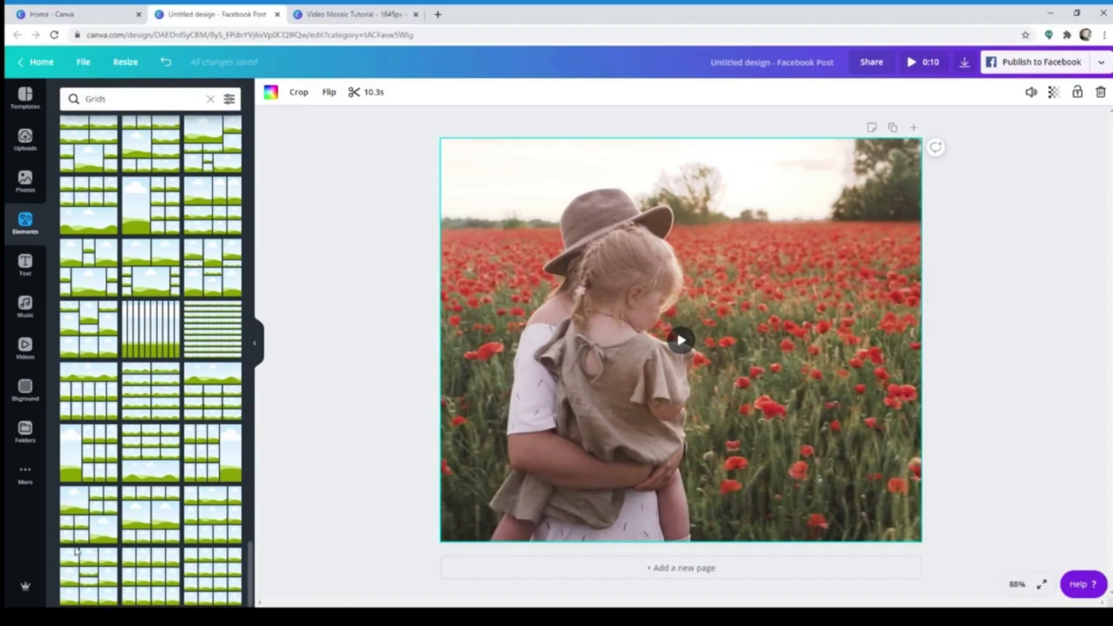
pyautogui.click(220, 576)
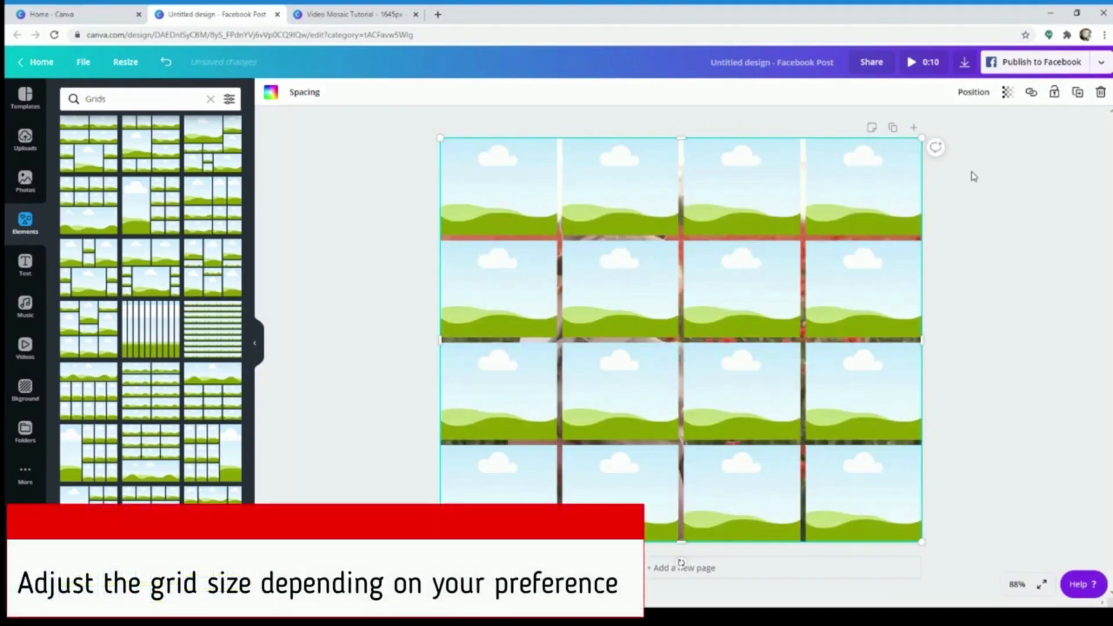
# Shrink the four-by-four grid to about 250 px wide in the page's upper-left corner and show the rulers
pyautogui.moveTo(922, 138); pyautogui.dragTo(534, 157)
pyautogui.moveTo(546, 221); pyautogui.dragTo(562, 237)
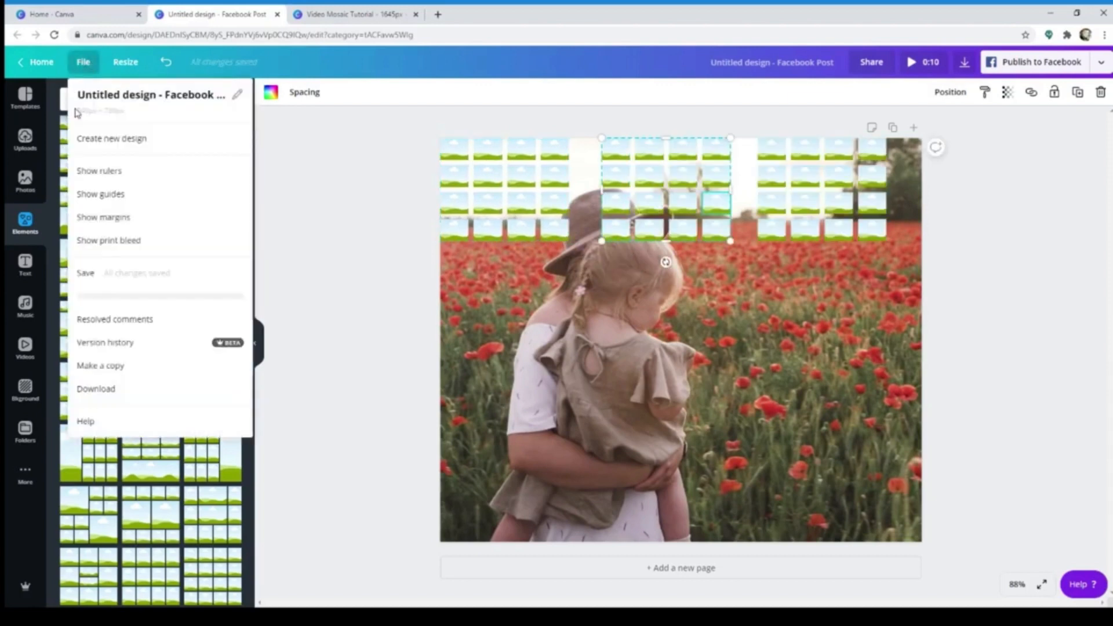
pyautogui.click(111, 175)
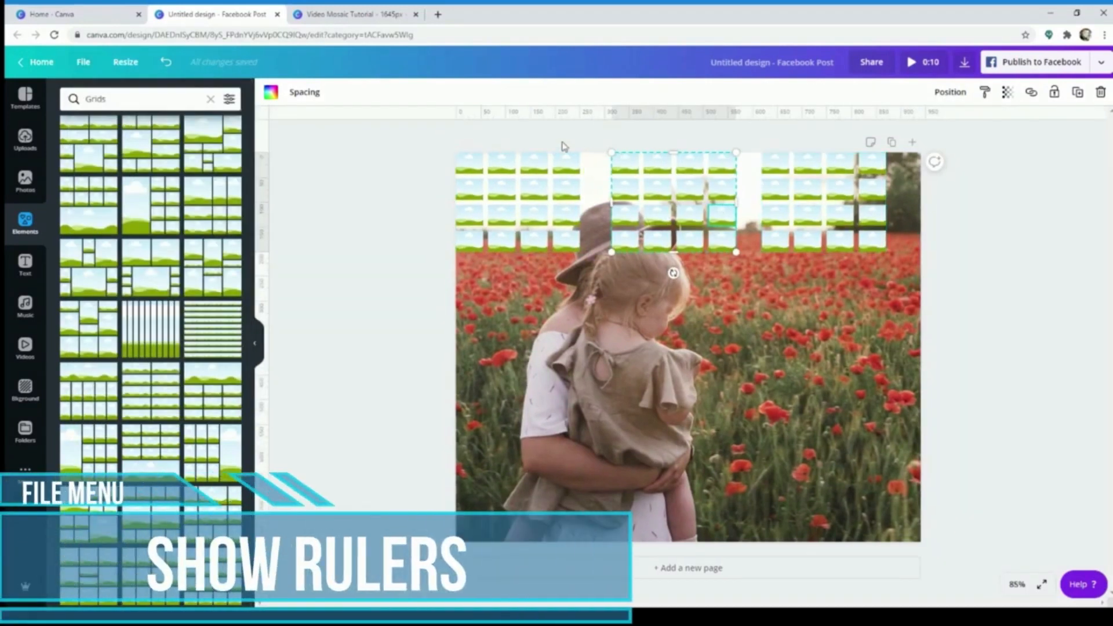
pyautogui.click(499, 186)
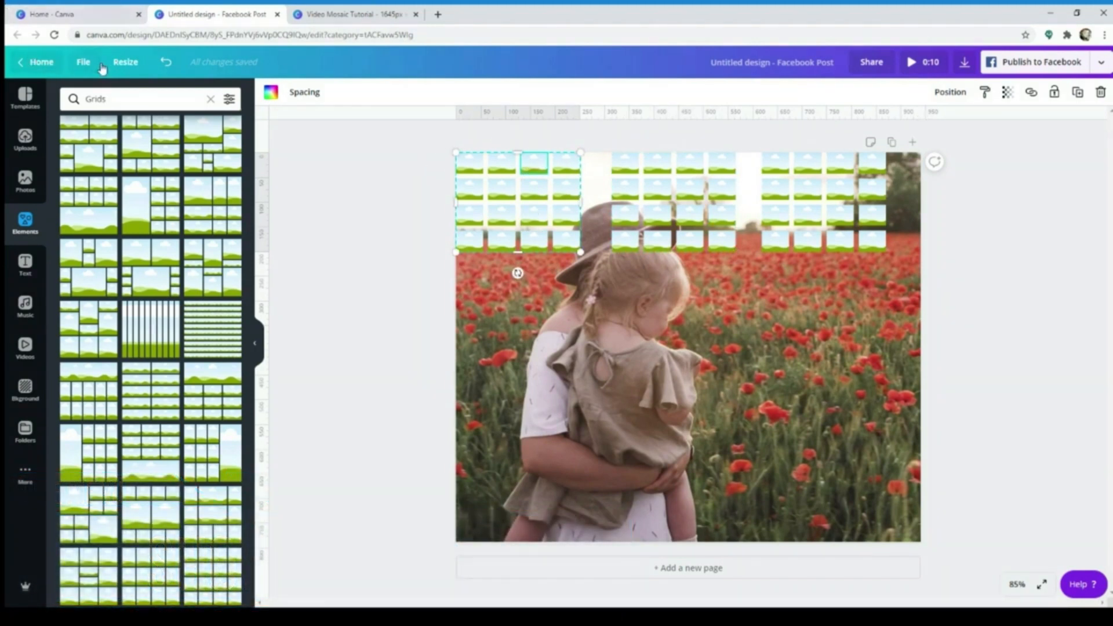
# Check the page dimensions and, in Calculator, divide the width of 940 and the height of 788 by 3
pyautogui.click(84, 62)
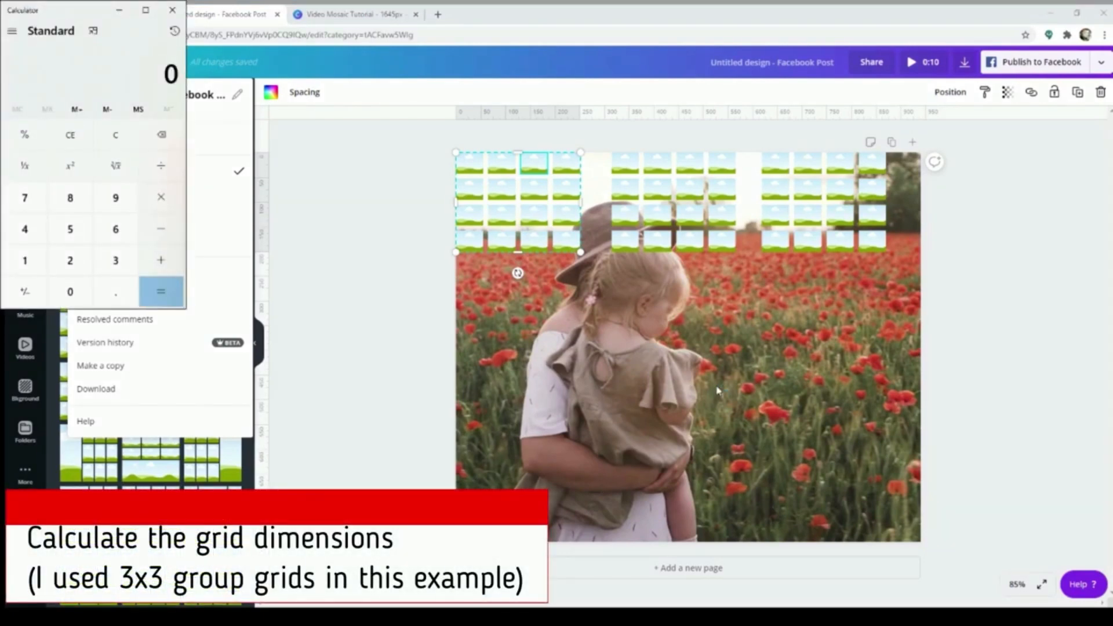
pyautogui.write('940')
pyautogui.write('3')
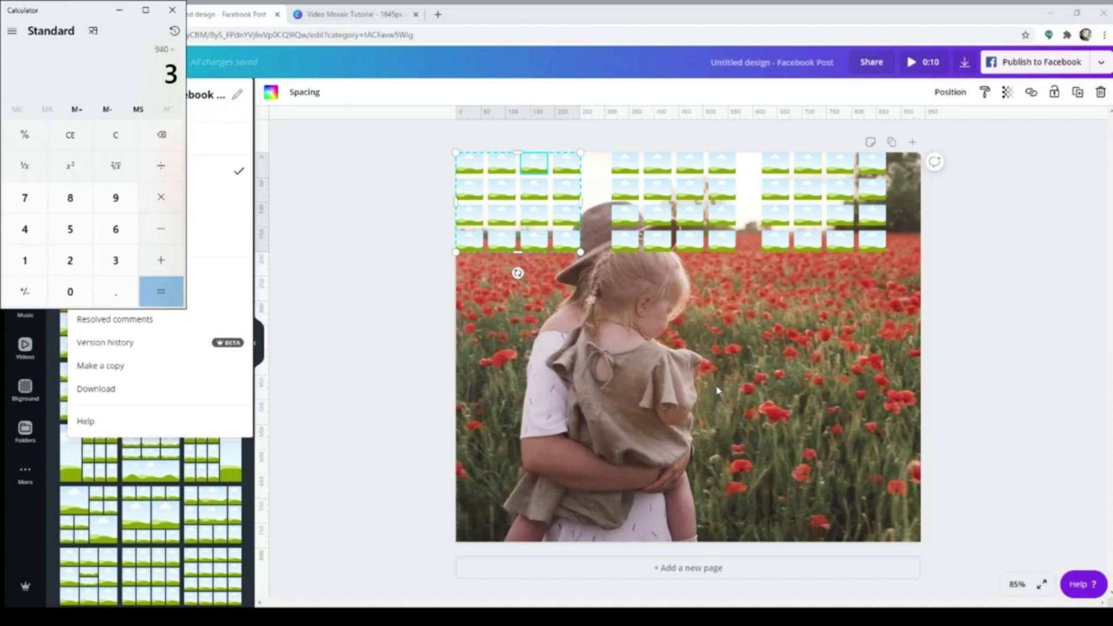
pyautogui.press('Return')
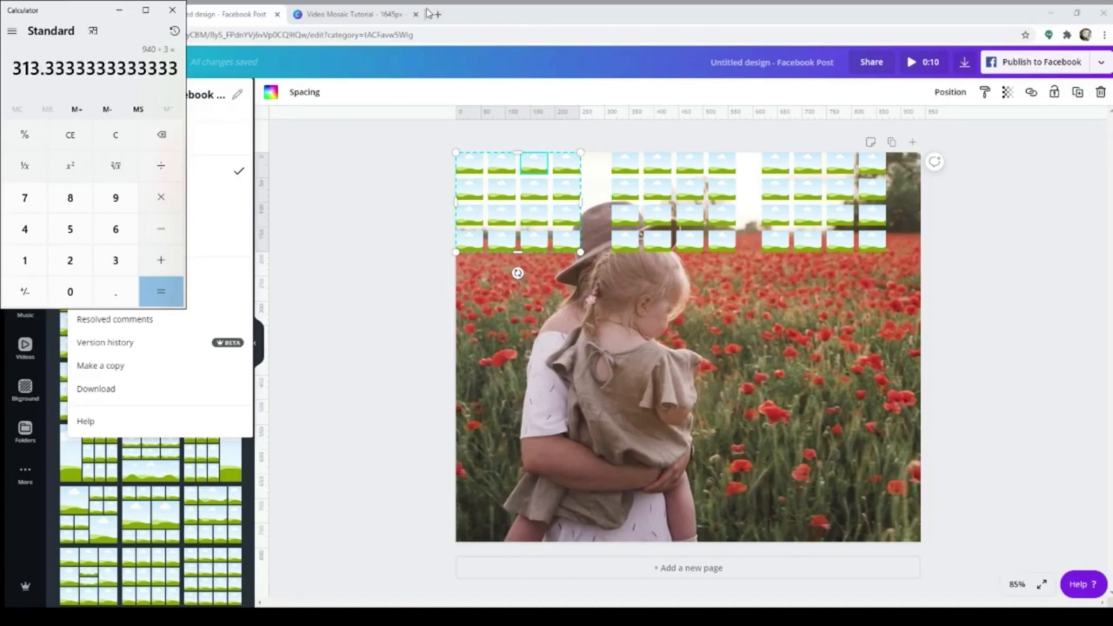
pyautogui.write('788')
pyautogui.press('/')
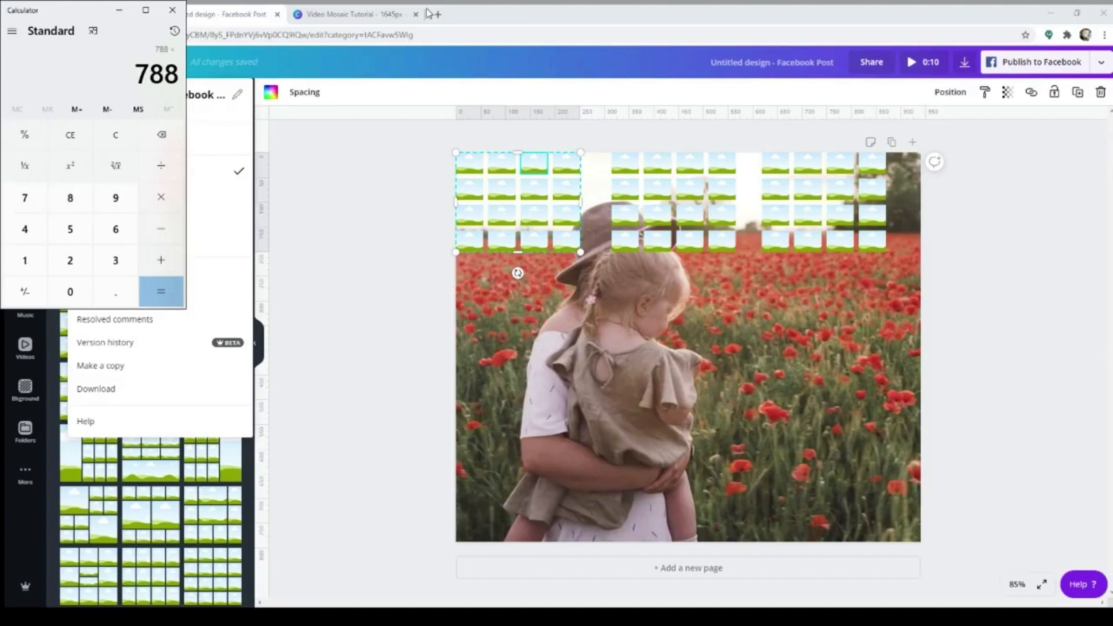
pyautogui.write('3')
pyautogui.press('Return')
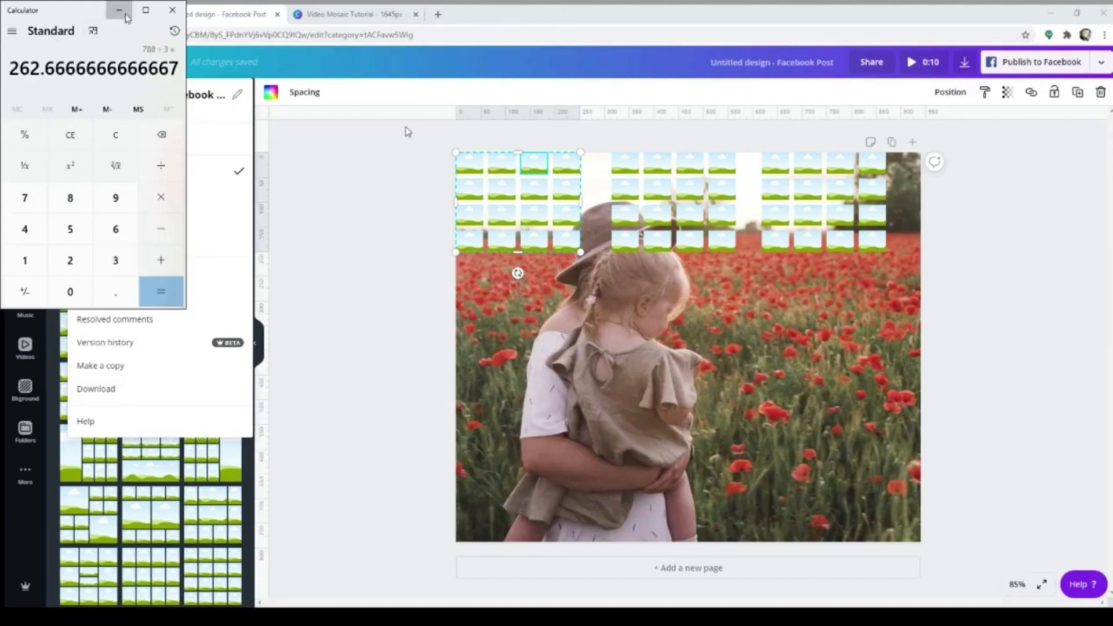
# Place a vertical guide at one third of the page width, about 313 px, and a horizontal guide at one third of the height, about 263 px
pyautogui.click(270, 113)
pyautogui.moveTo(263, 145)
pyautogui.mouseDown()
pyautogui.moveTo(410, 149)
pyautogui.moveTo(625, 179)
pyautogui.moveTo(610, 180)
pyautogui.mouseUp()
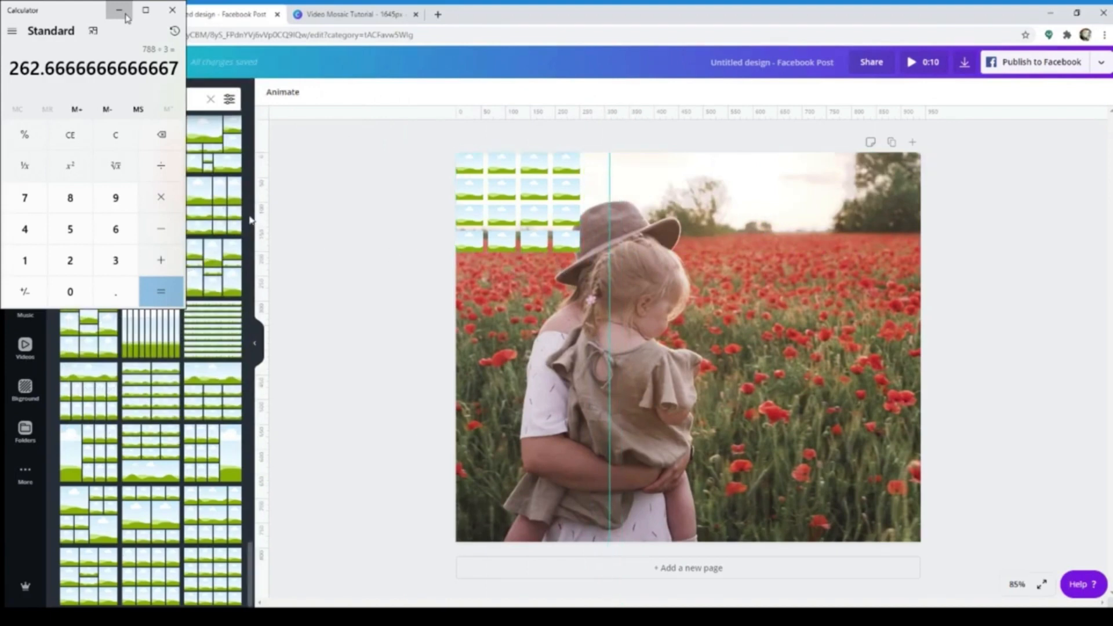
pyautogui.moveTo(287, 118)
pyautogui.mouseDown()
pyautogui.moveTo(276, 331)
pyautogui.moveTo(287, 273)
pyautogui.mouseUp()
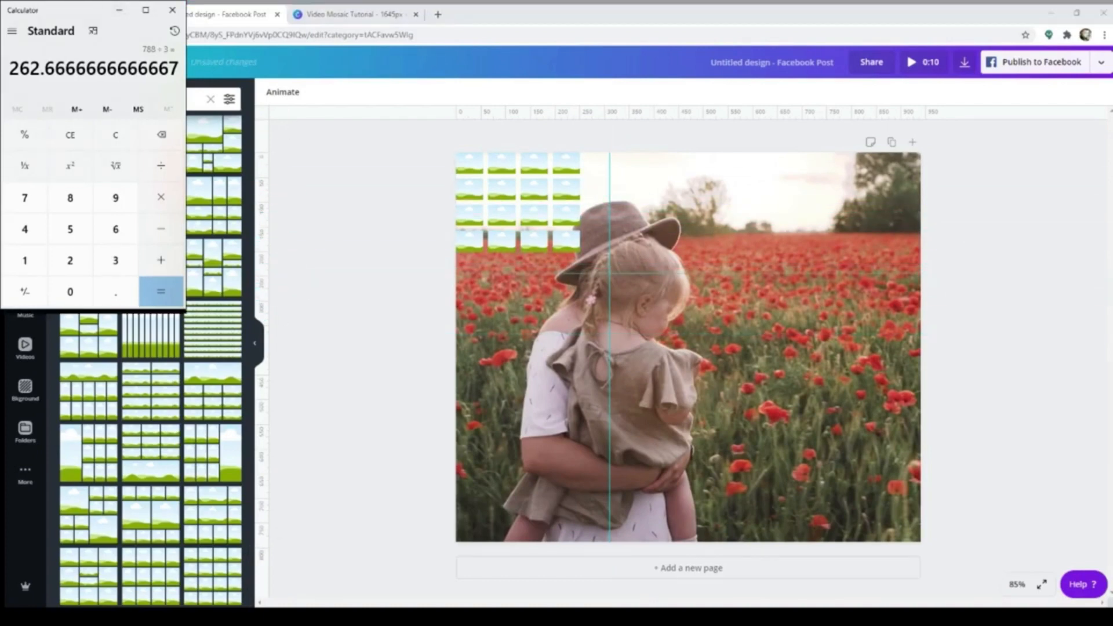
pyautogui.click(168, 11)
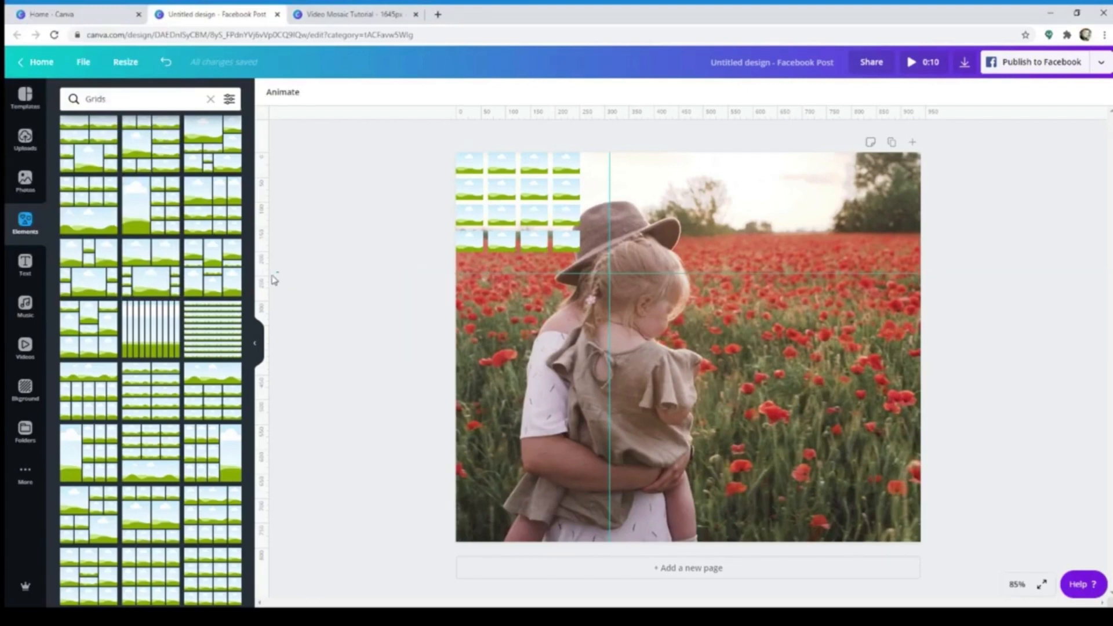
pyautogui.moveTo(452, 277)
pyautogui.mouseDown()
pyautogui.moveTo(457, 290)
pyautogui.moveTo(459, 280)
pyautogui.mouseUp()
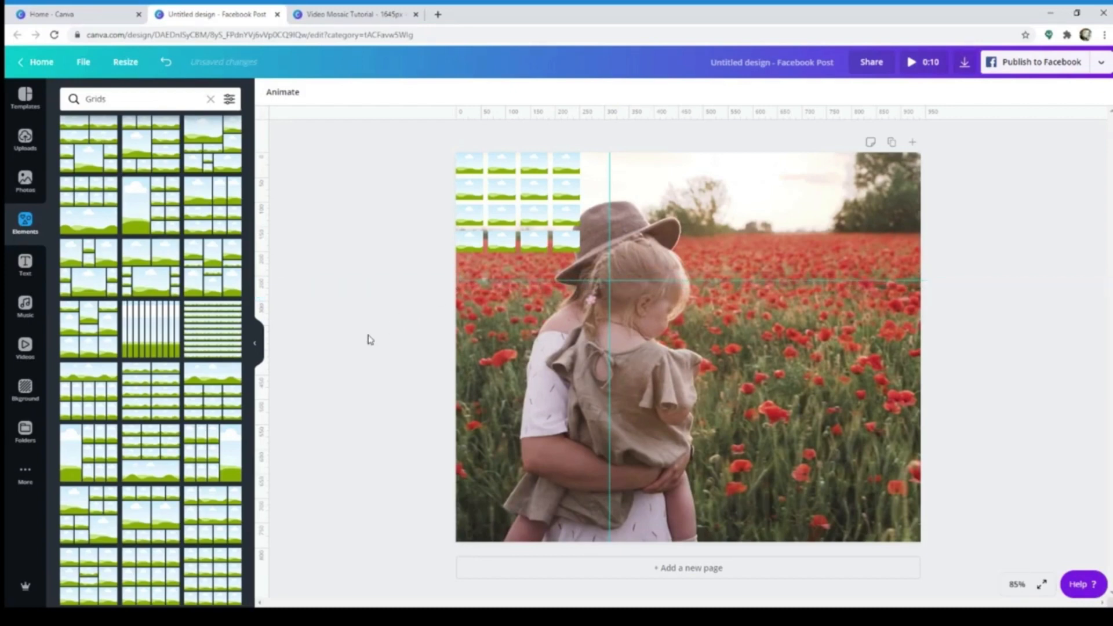
# Enlarge the grid to meet both guides and place two copies beside it to fill the page's top third
pyautogui.click(570, 247)
pyautogui.moveTo(580, 252); pyautogui.dragTo(733, 249)
pyautogui.hotkey('ctrl', 'v')
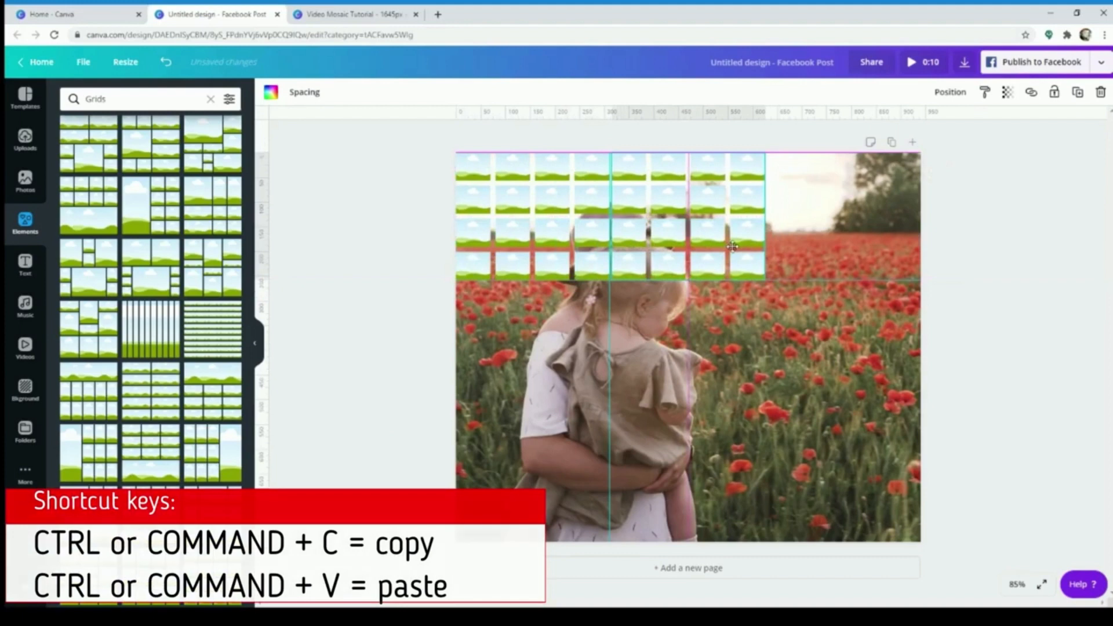
pyautogui.hotkey('ctrl', 'v')
pyautogui.moveTo(528, 254); pyautogui.dragTo(829, 244)
pyautogui.click(965, 422)
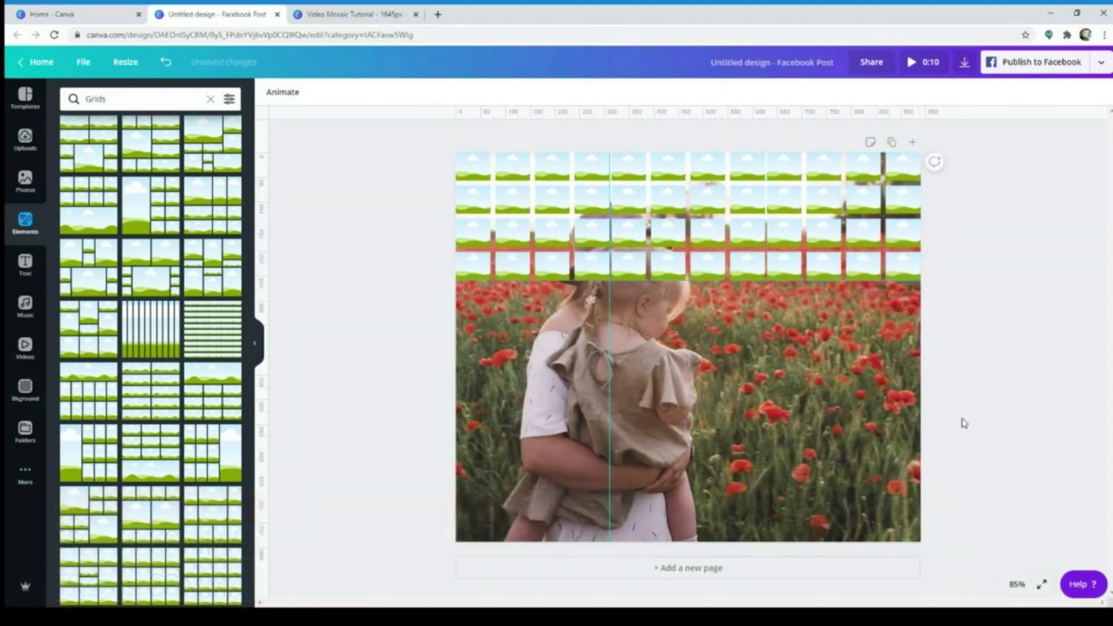
# Copy the row of three grids and place two duplicates below it so that the grids cover the whole page
pyautogui.moveTo(378, 179); pyautogui.dragTo(963, 272)
pyautogui.hotkey('ctrl', 'v')
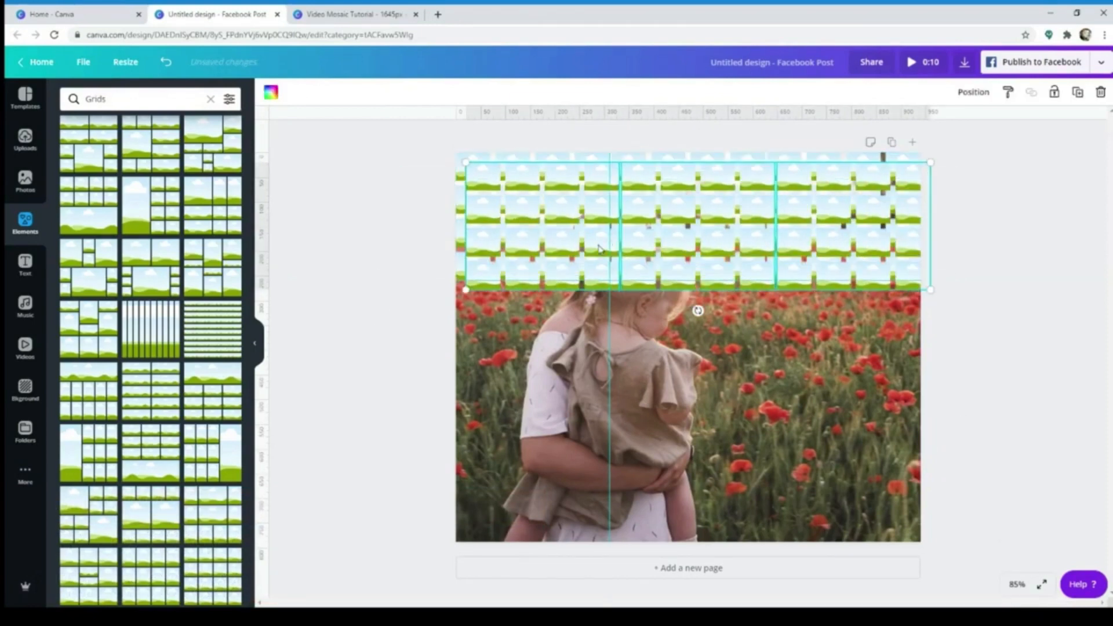
pyautogui.moveTo(586, 245); pyautogui.dragTo(573, 368)
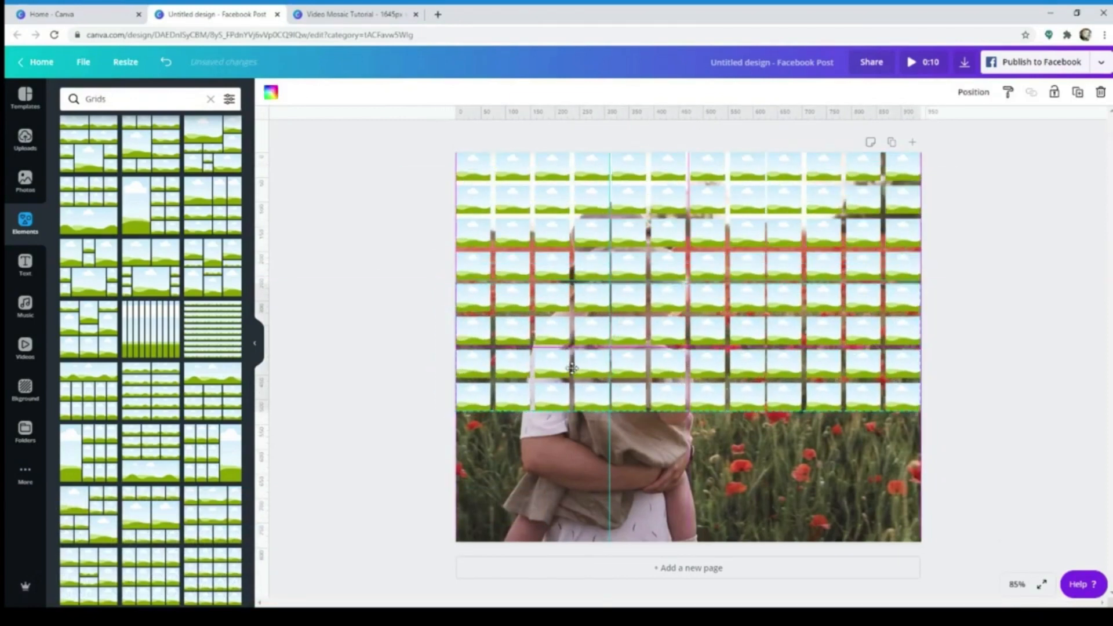
pyautogui.hotkey('ctrl', 'v')
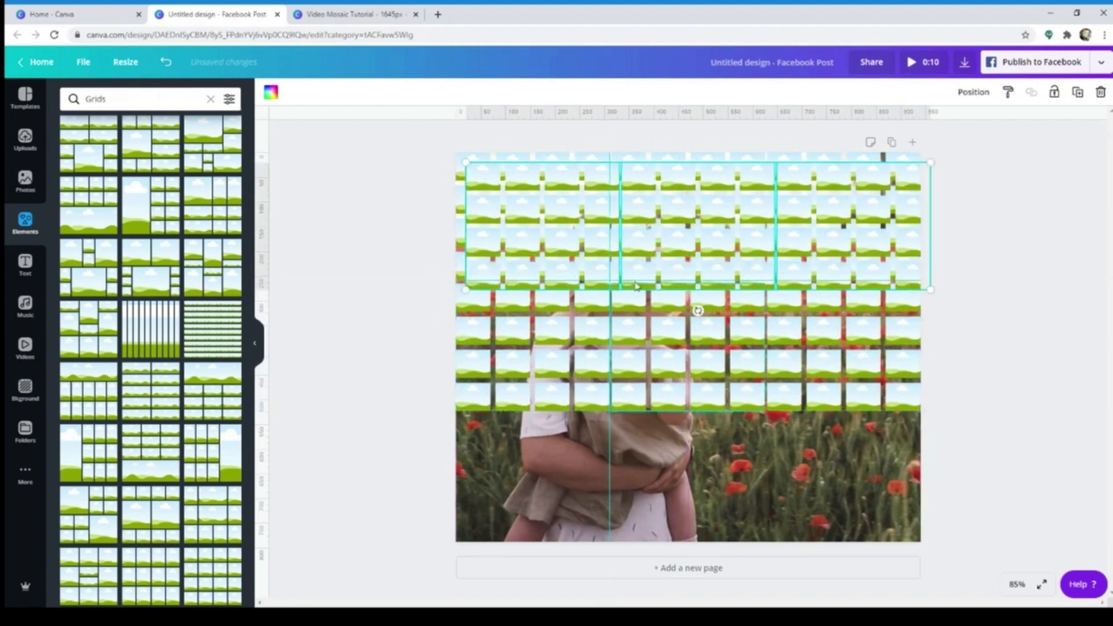
pyautogui.moveTo(571, 230); pyautogui.dragTo(548, 491)
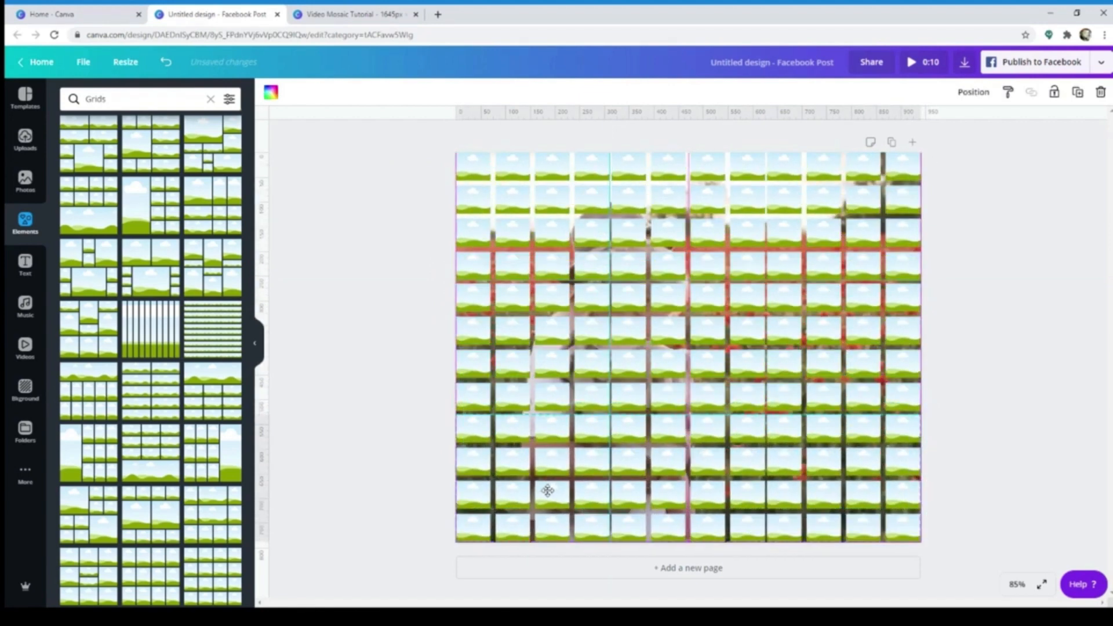
pyautogui.click(1055, 306)
# Search the photo library for "mother and child", browse the photos and check the available search filters
pyautogui.click(25, 180)
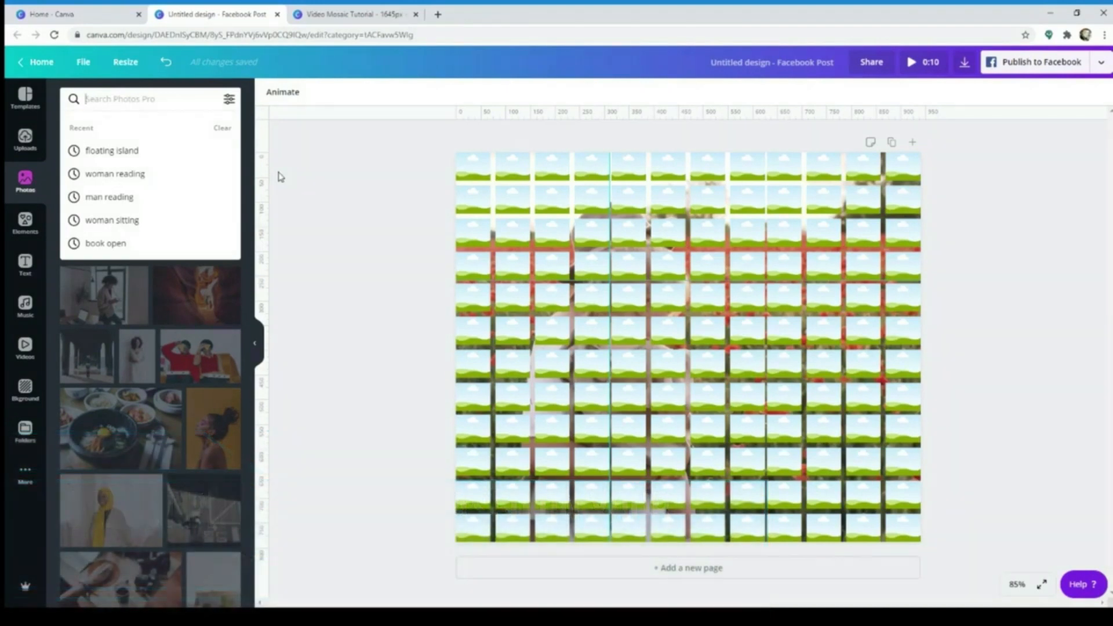
pyautogui.write('mother')
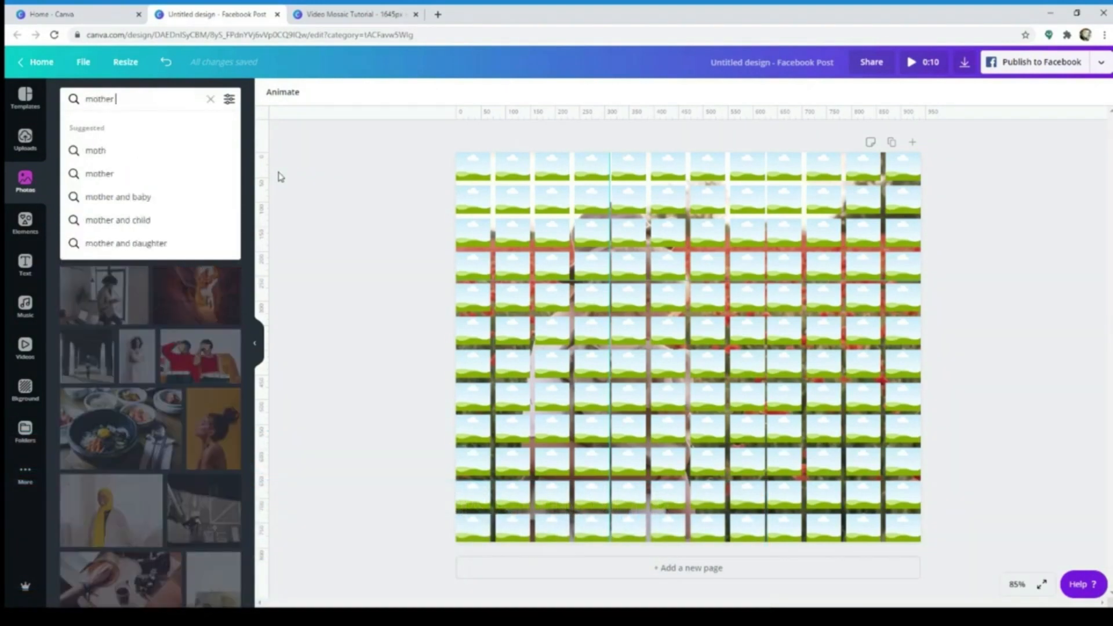
pyautogui.write(' and child')
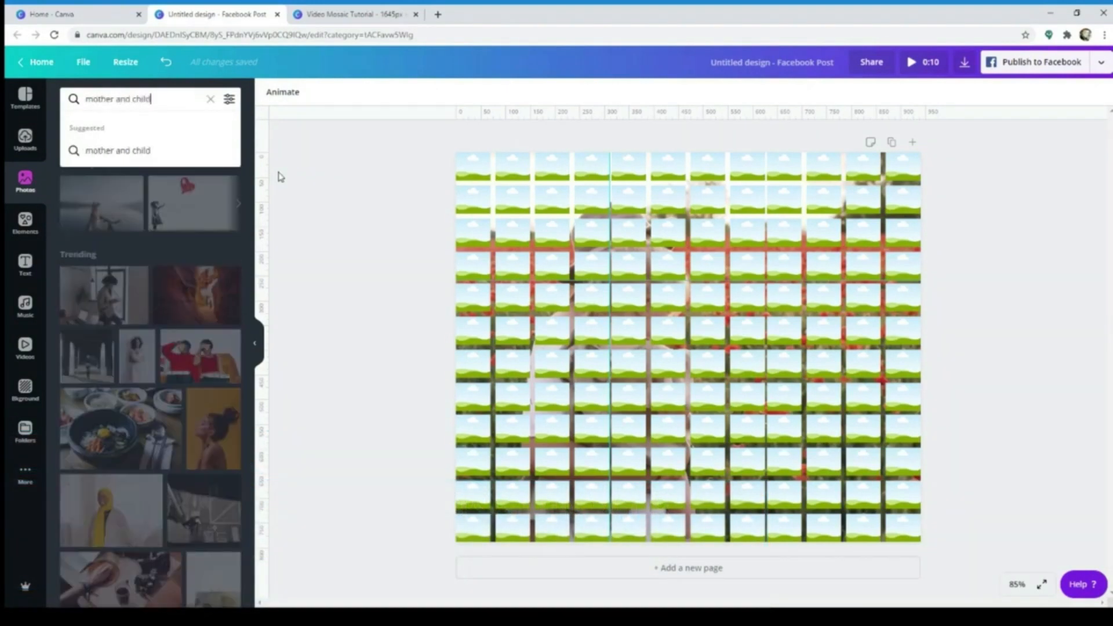
pyautogui.press('Return')
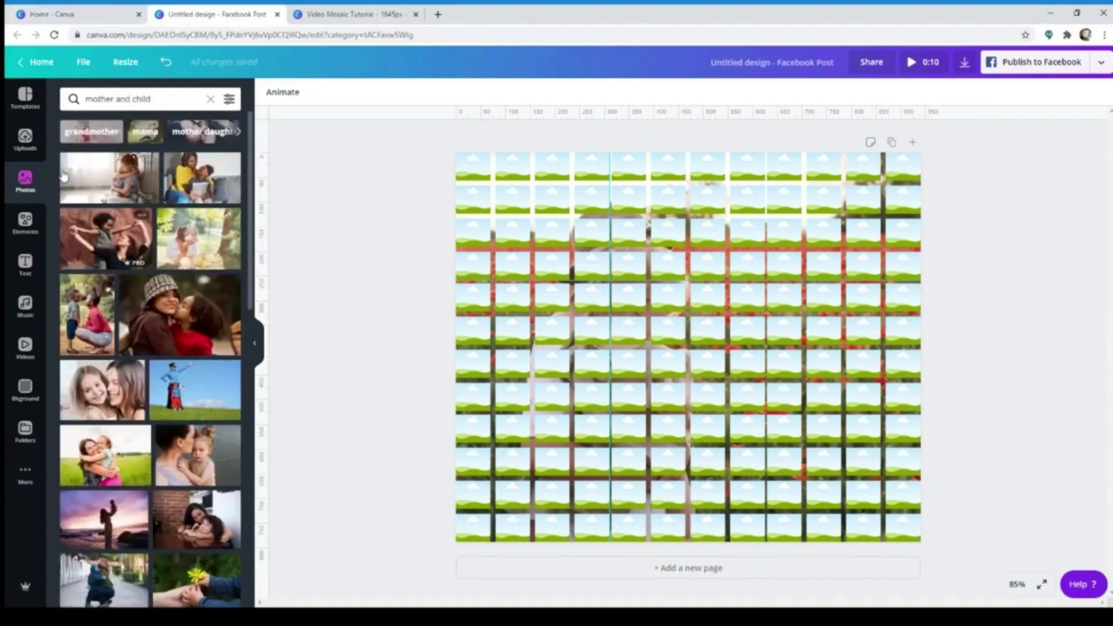
pyautogui.scroll(-10, 137, 383)
pyautogui.scroll(-10, 137, 382)
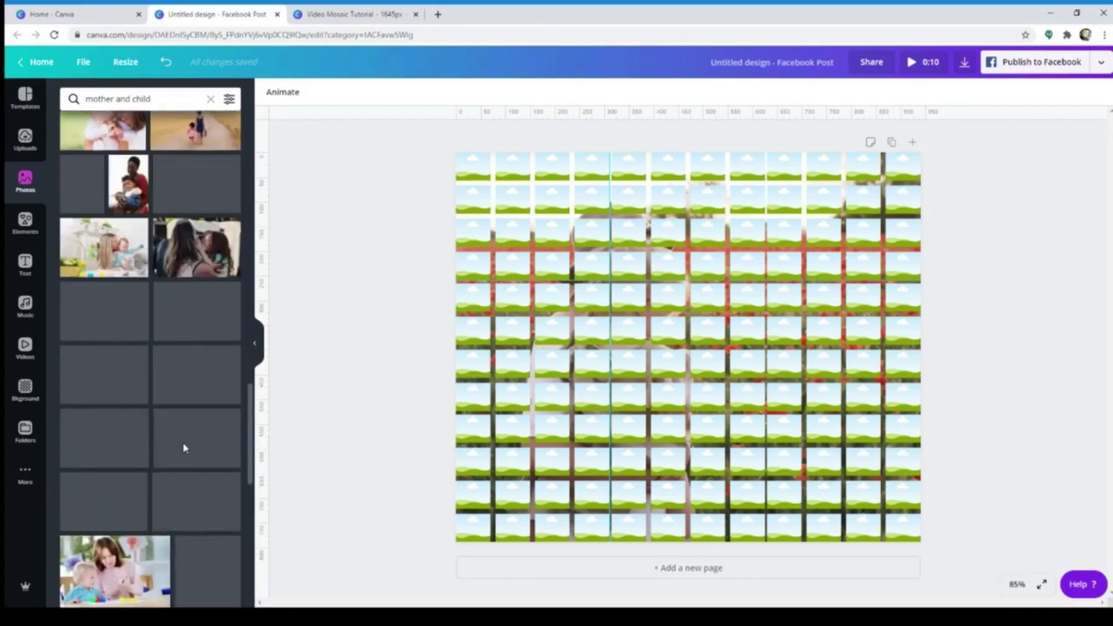
pyautogui.scroll(-5, 184, 449)
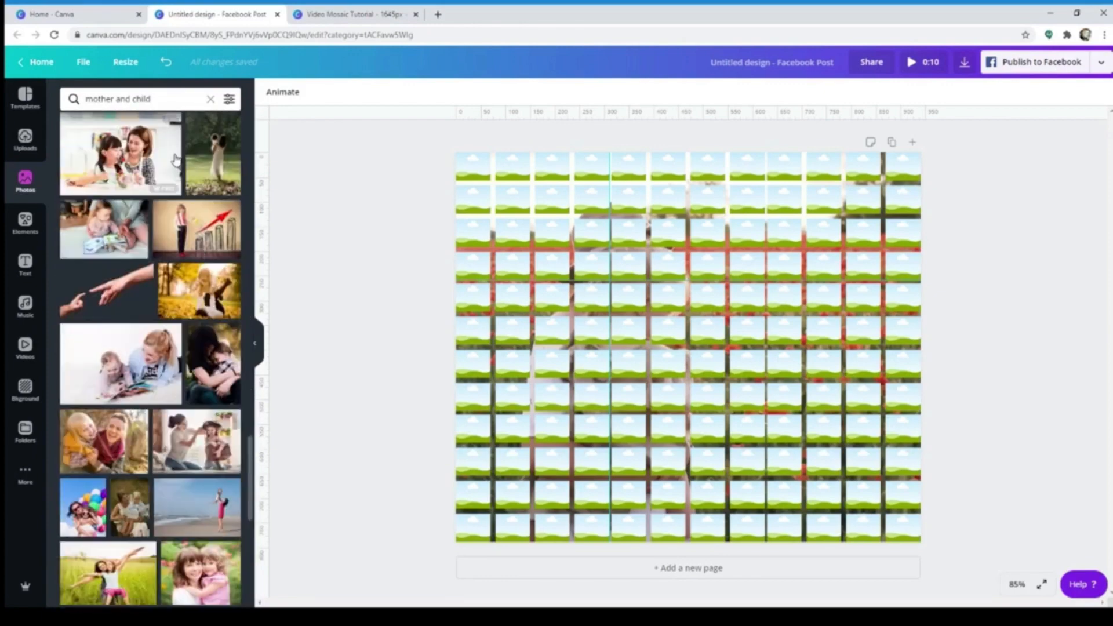
pyautogui.click(230, 101)
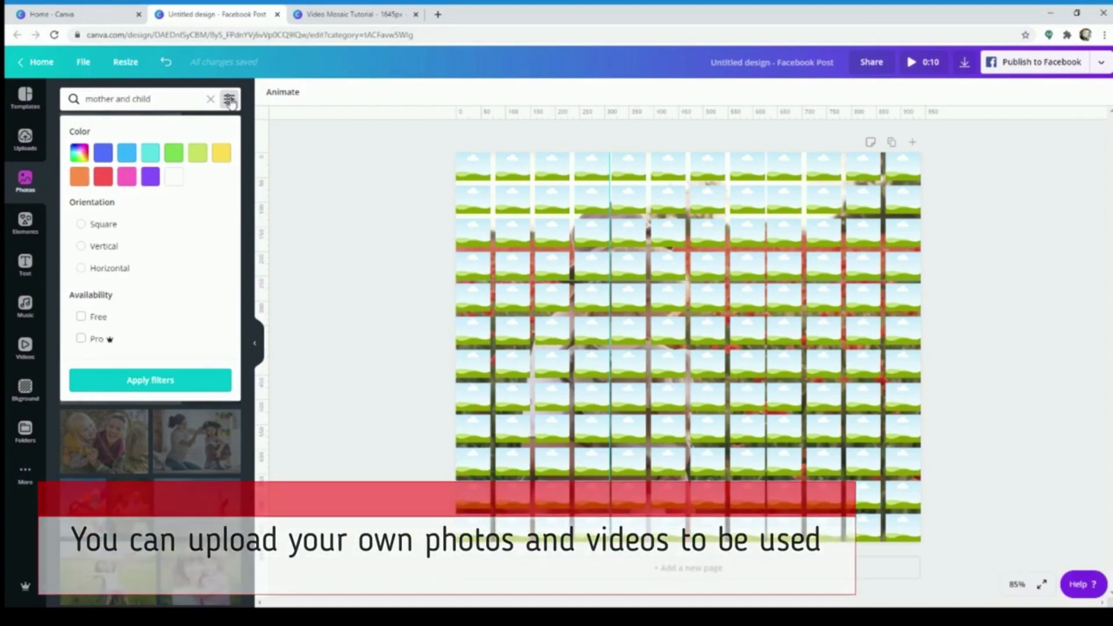
pyautogui.click(230, 100)
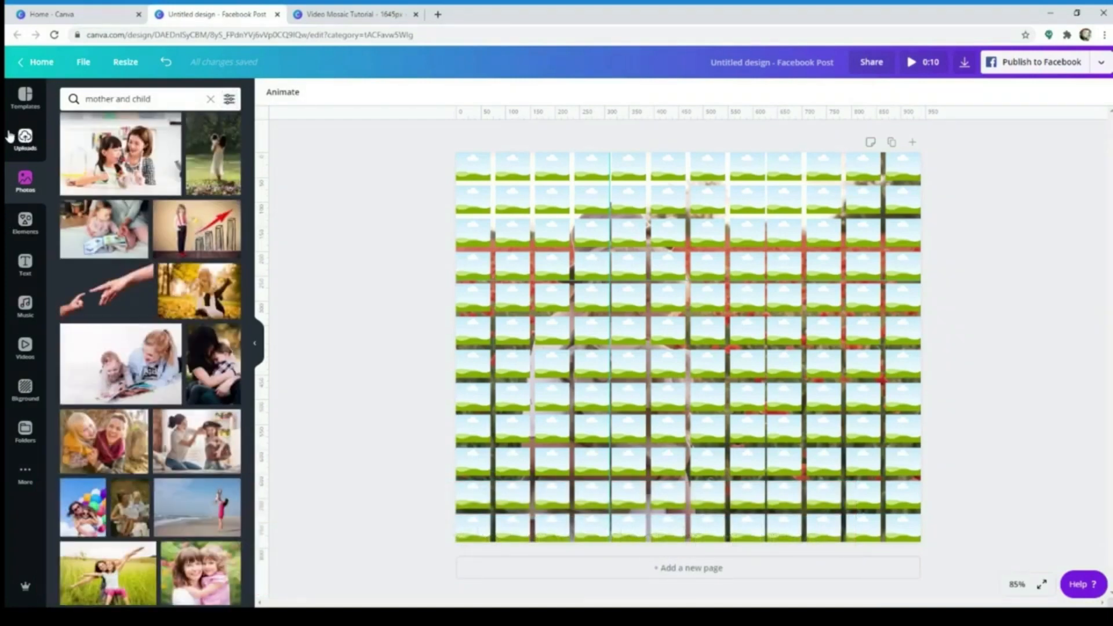
# Look through the uploaded images and videos and check the option for uploading own files
pyautogui.click(26, 142)
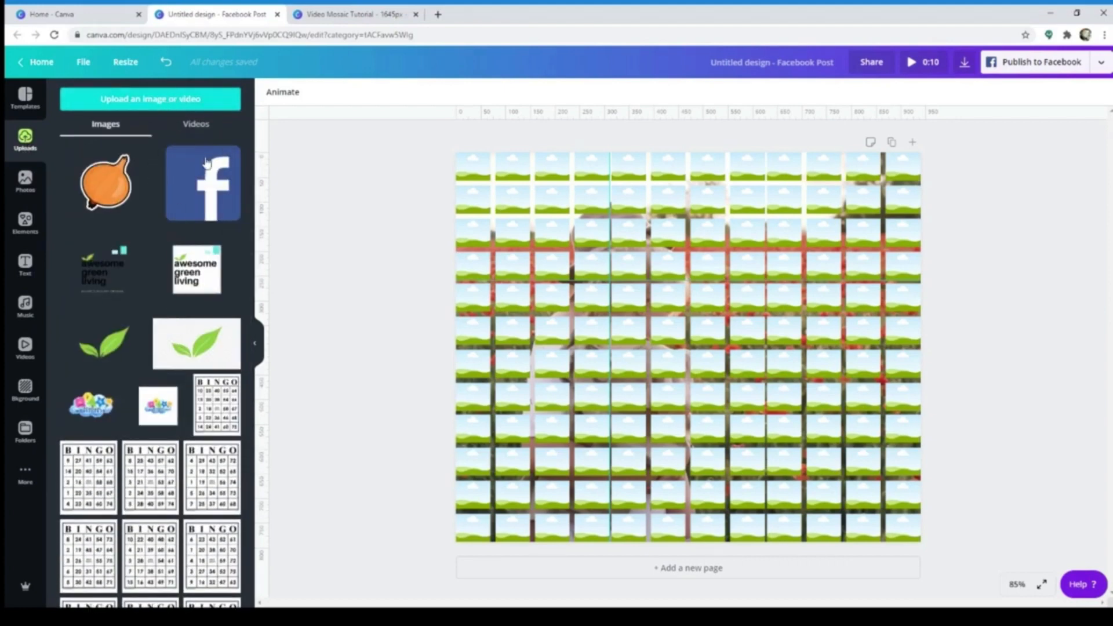
pyautogui.click(170, 102)
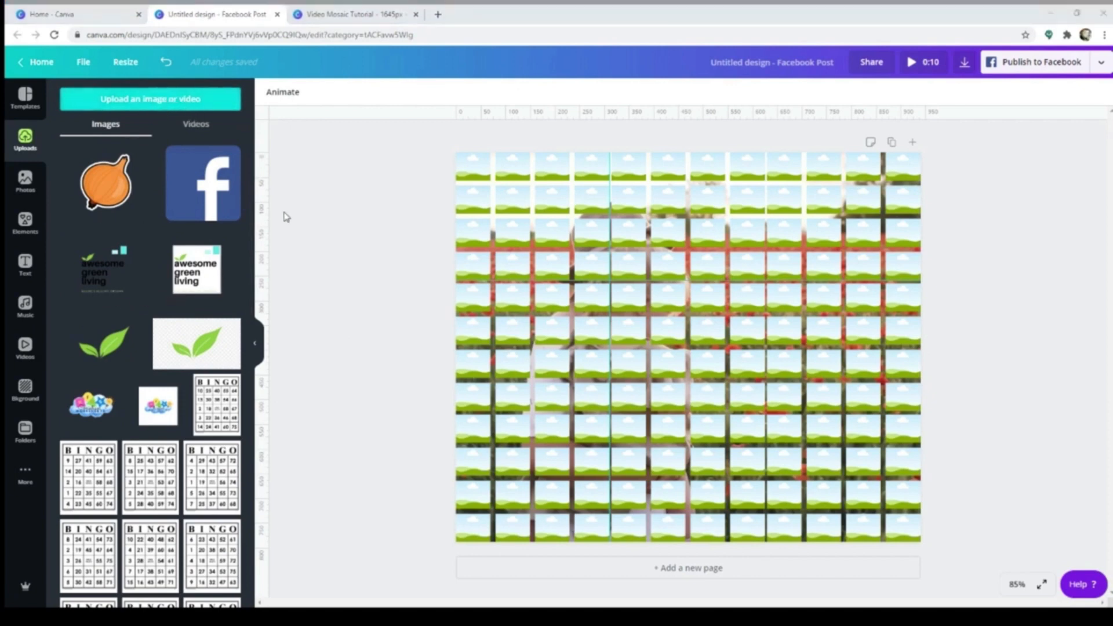
pyautogui.click(195, 124)
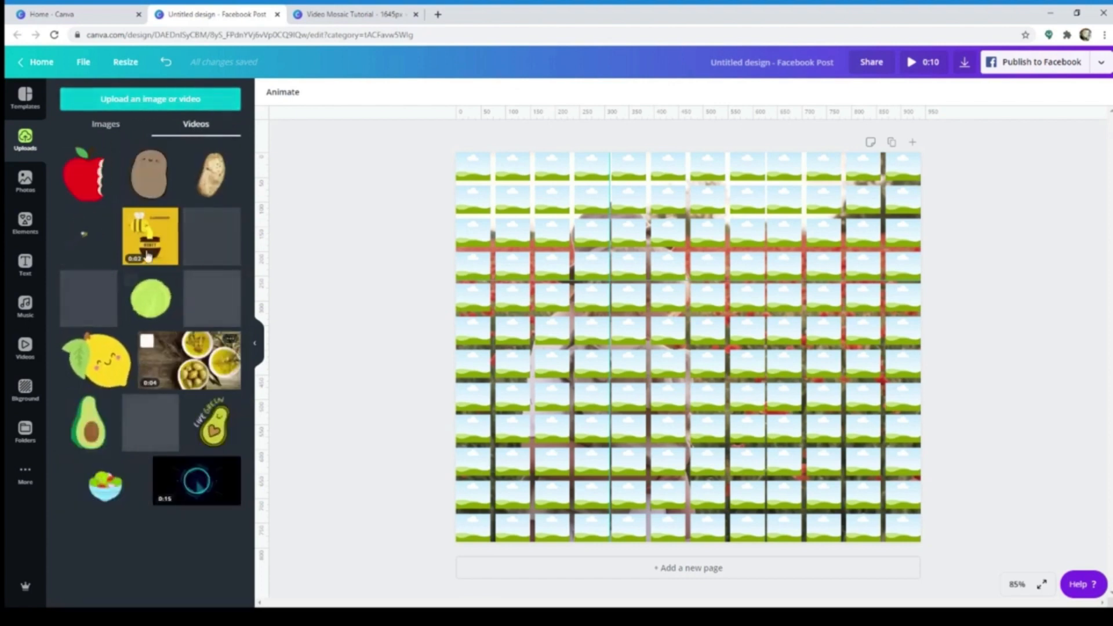
pyautogui.click(162, 106)
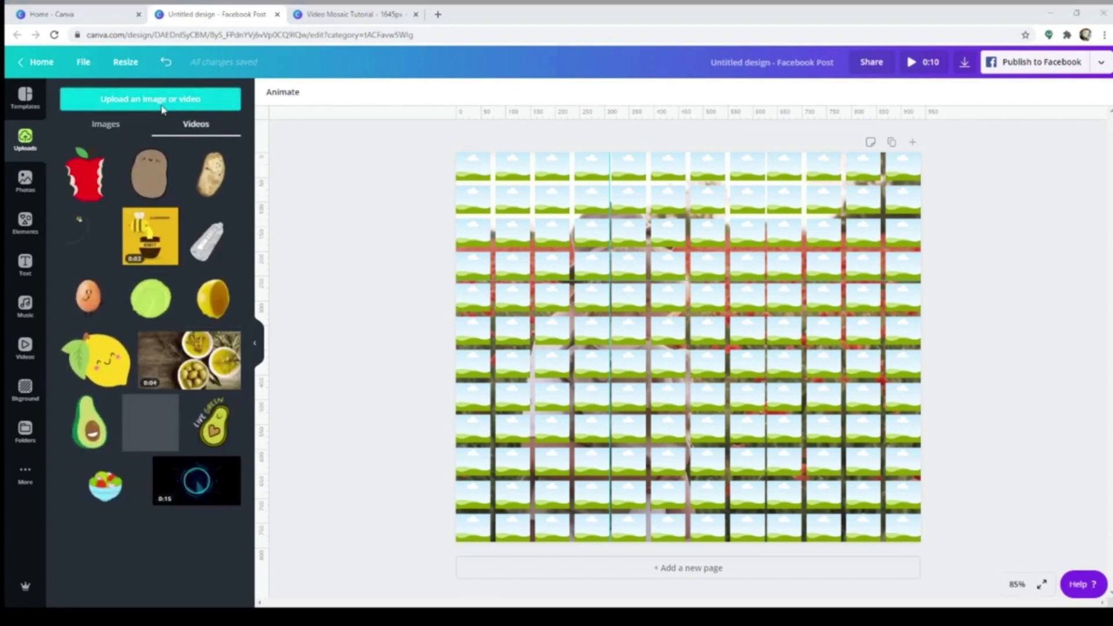
pyautogui.click(543, 13)
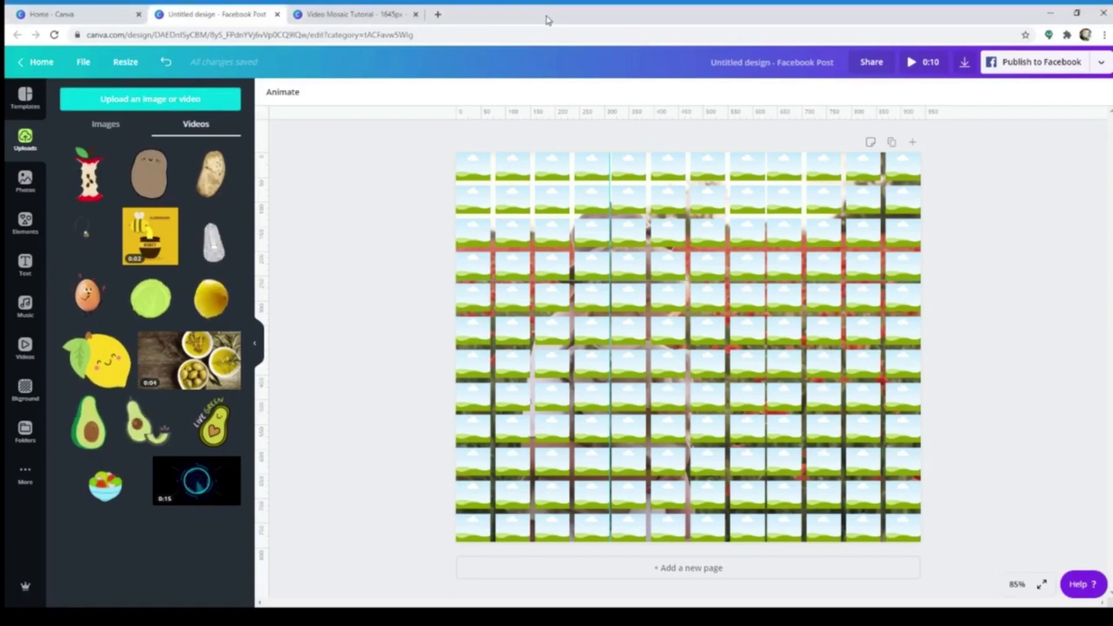
pyautogui.click(105, 123)
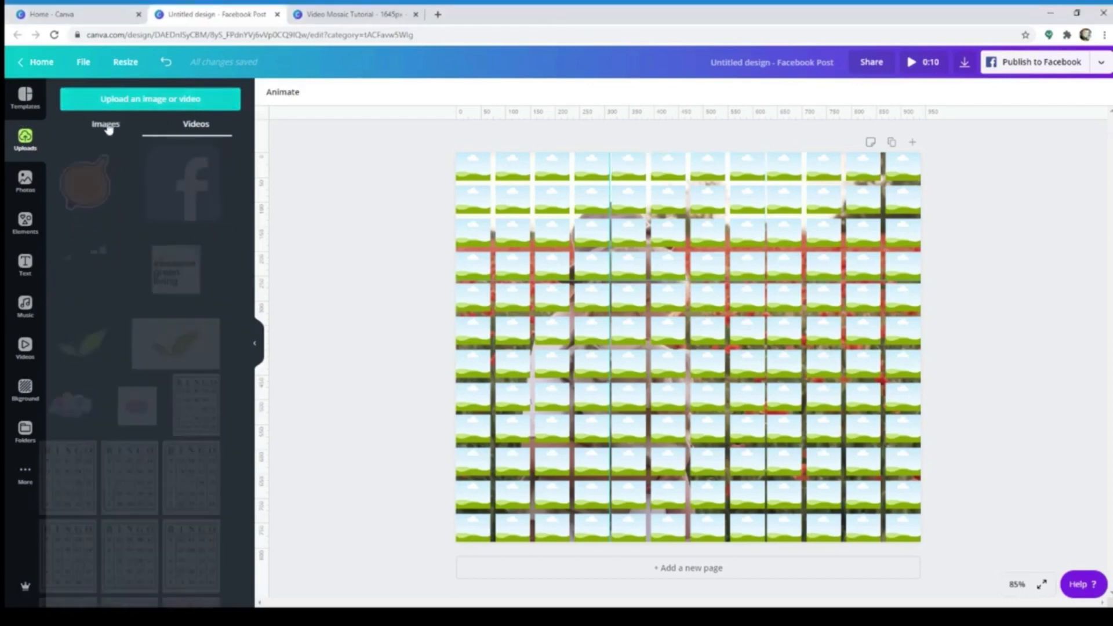
# Return to the "mother and child" photo results and browse back up through them
pyautogui.click(25, 180)
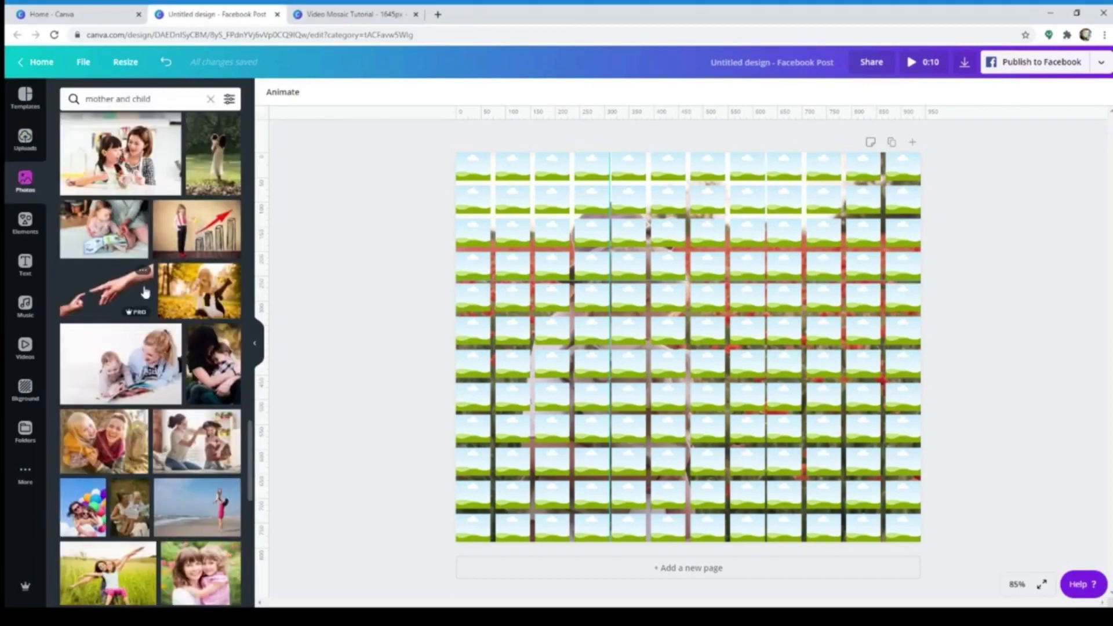
pyautogui.scroll(5, 146, 298)
pyautogui.scroll(10, 147, 297)
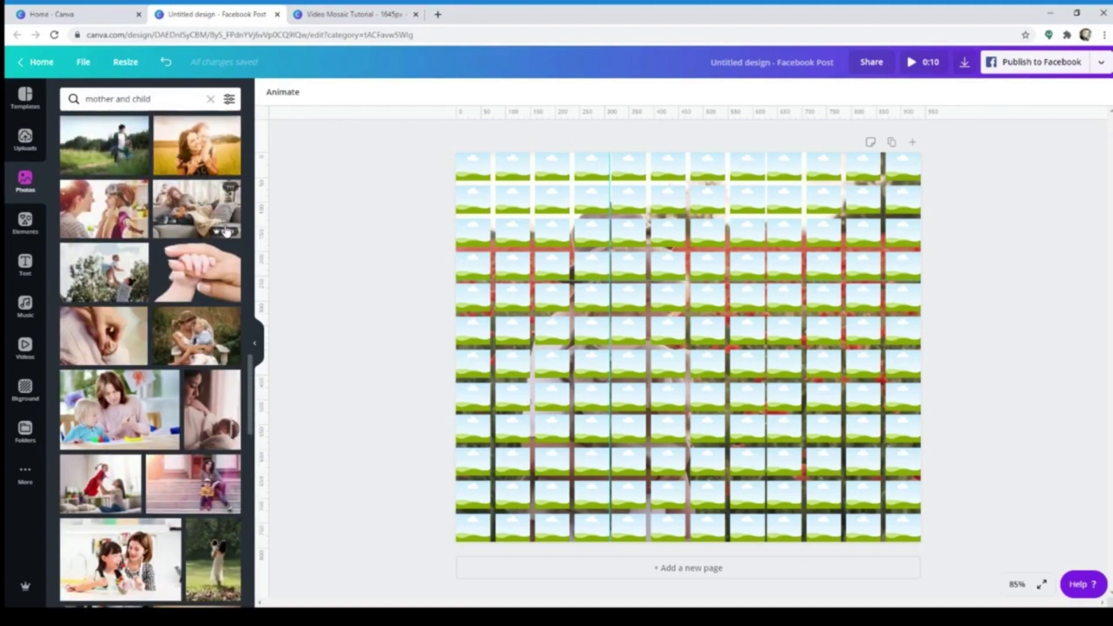
pyautogui.moveTo(226, 235)
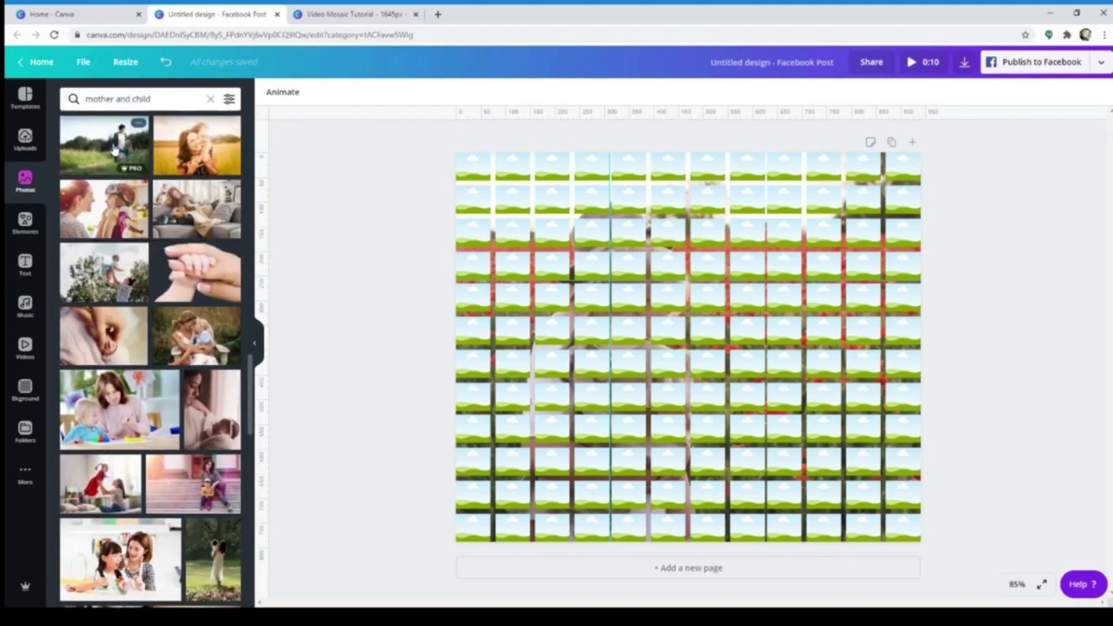
# Filter the "mother and child" photo results to free photos only, browse through them and return to the start of the results
pyautogui.click(230, 100)
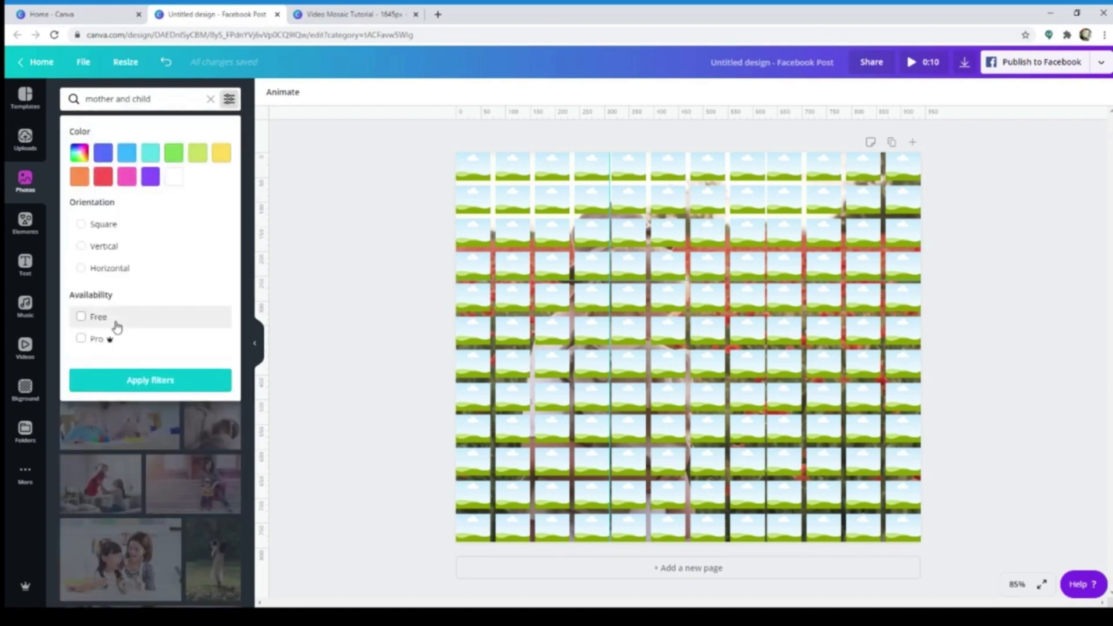
pyautogui.click(153, 383)
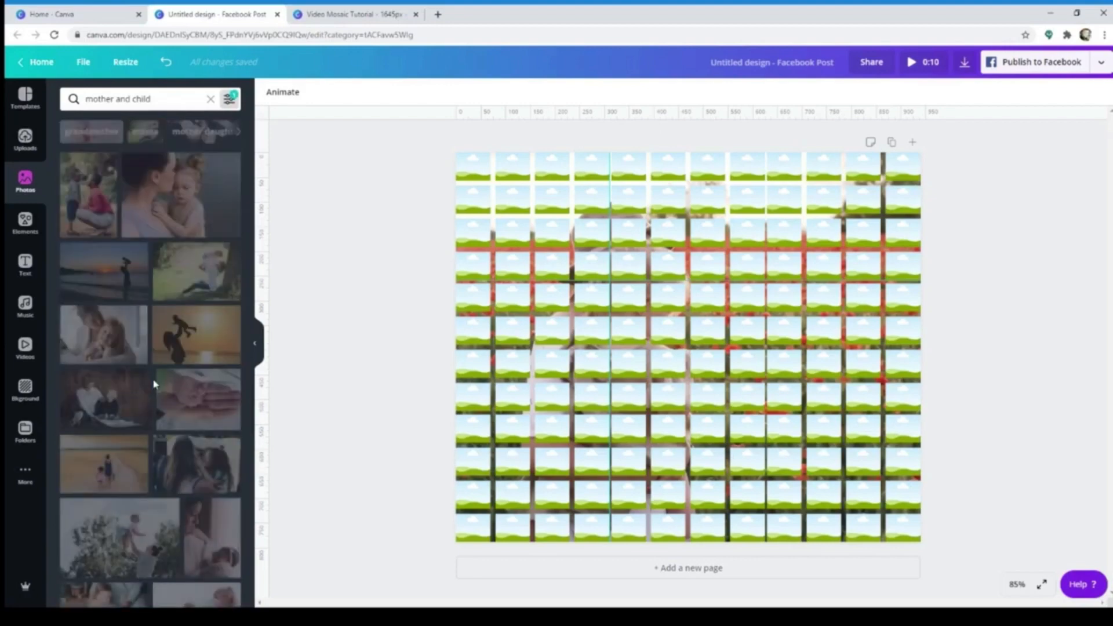
pyautogui.scroll(-10, 140, 380)
pyautogui.scroll(-10, 139, 380)
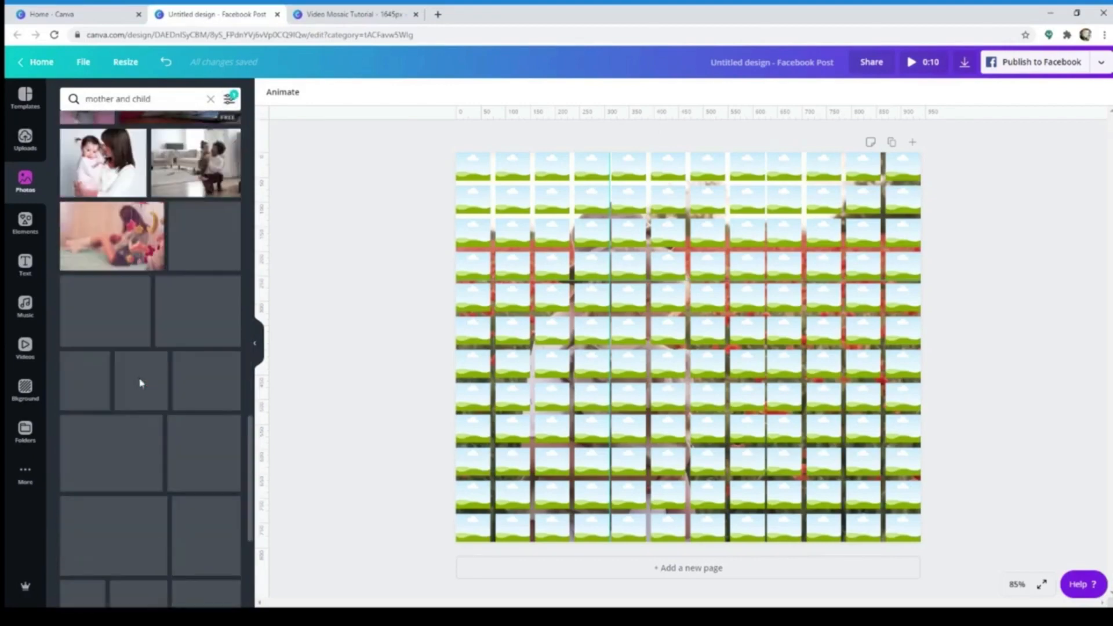
pyautogui.scroll(-10, 157, 391)
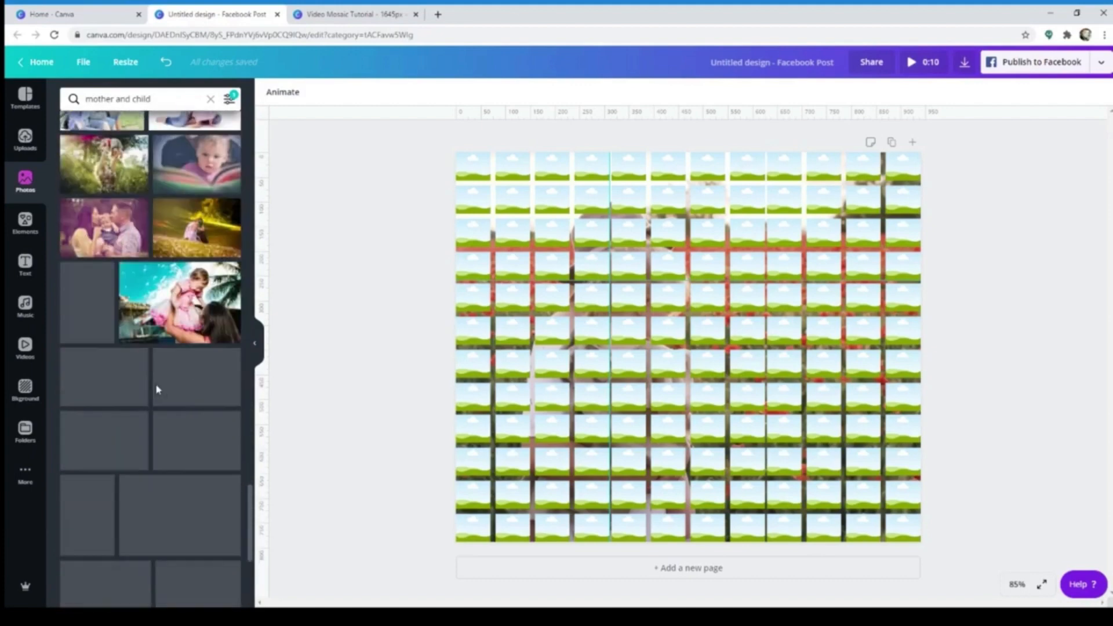
pyautogui.scroll(-10, 209, 432)
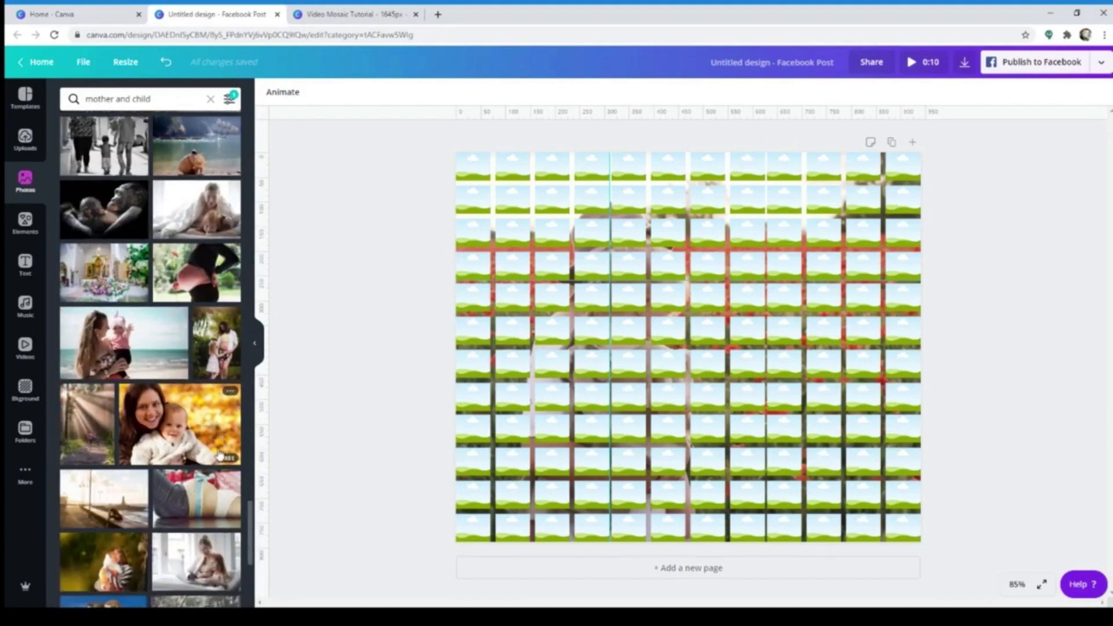
pyautogui.scroll(-4, 177, 535)
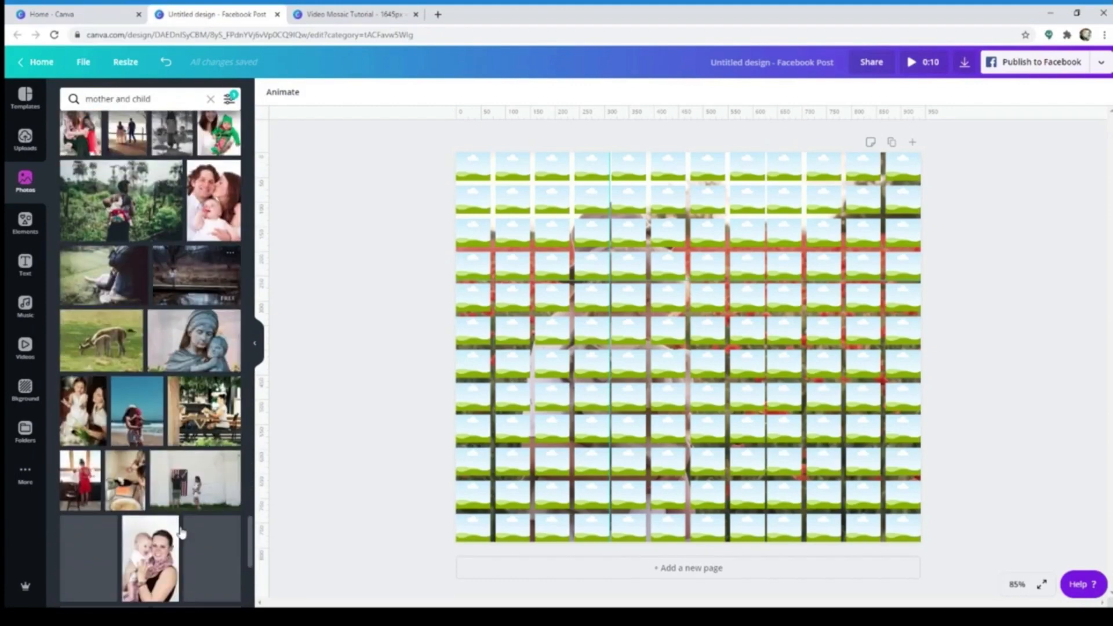
pyautogui.moveTo(251, 550); pyautogui.dragTo(325, 163)
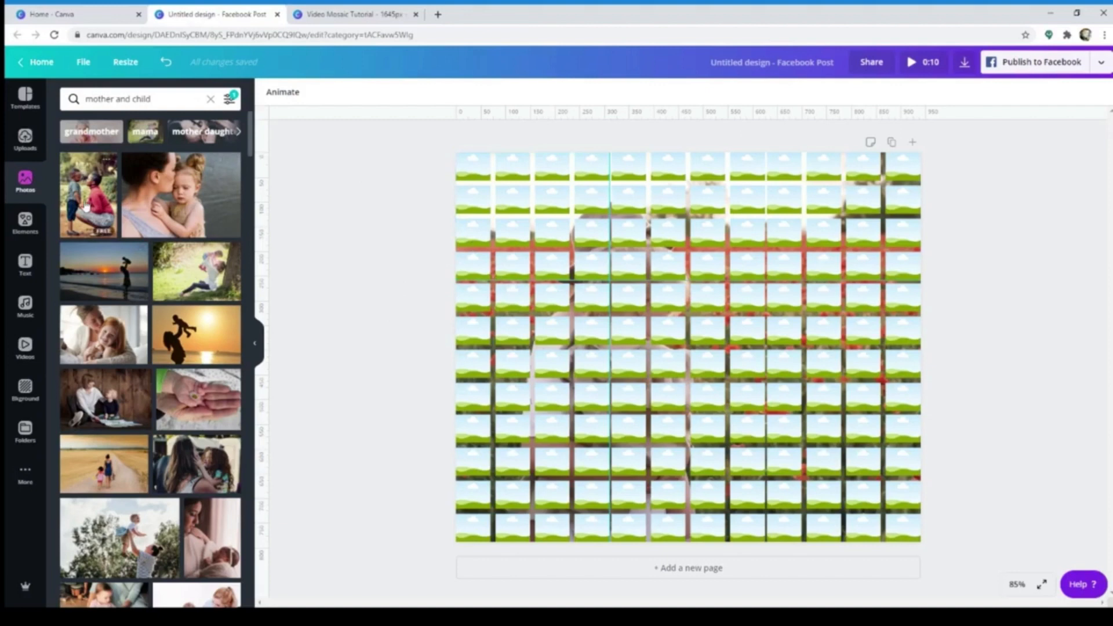
# Fill the first four cells of the top row with mother-and-child photos, replacing the first cell's photo with the indoor mother-and-daughter hug
pyautogui.moveTo(88, 207); pyautogui.dragTo(467, 168)
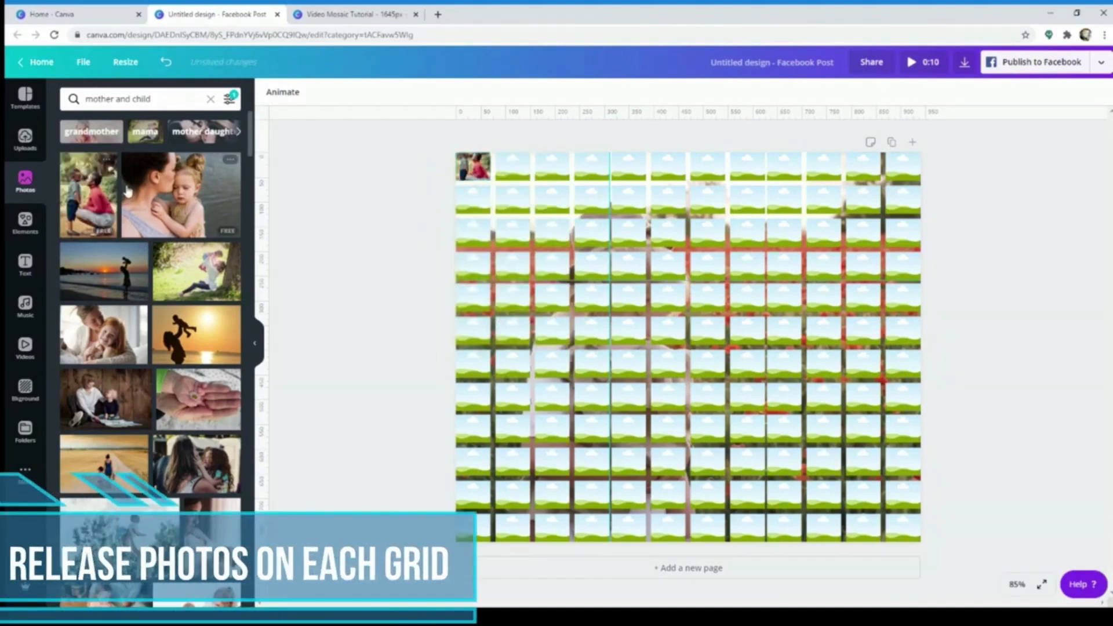
pyautogui.moveTo(179, 196); pyautogui.dragTo(516, 172)
pyautogui.moveTo(105, 271); pyautogui.dragTo(552, 169)
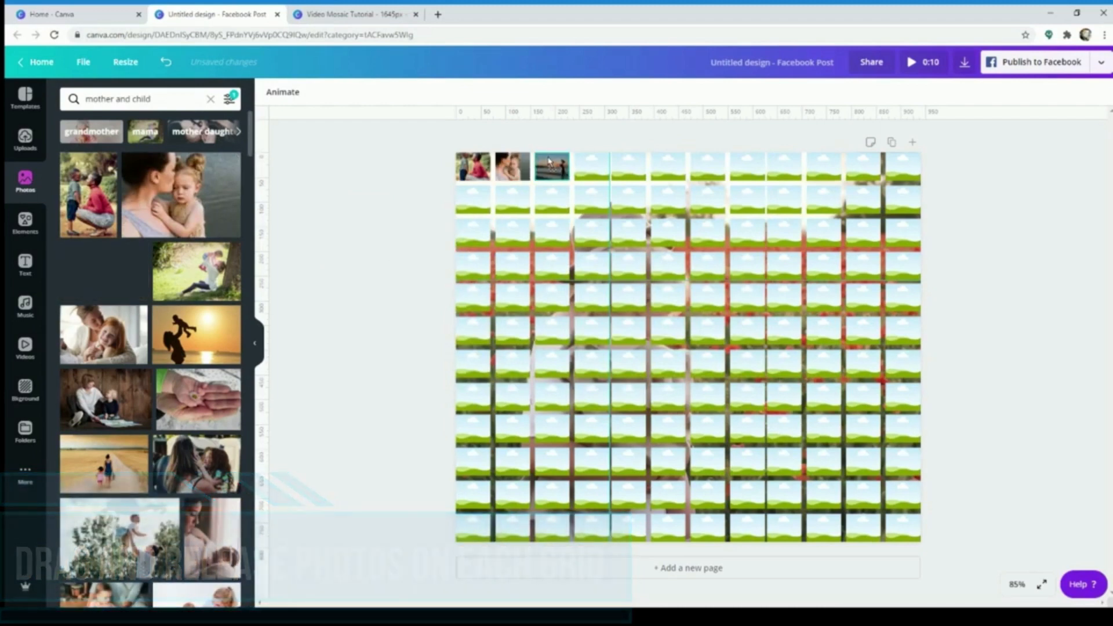
pyautogui.moveTo(191, 271); pyautogui.dragTo(591, 168)
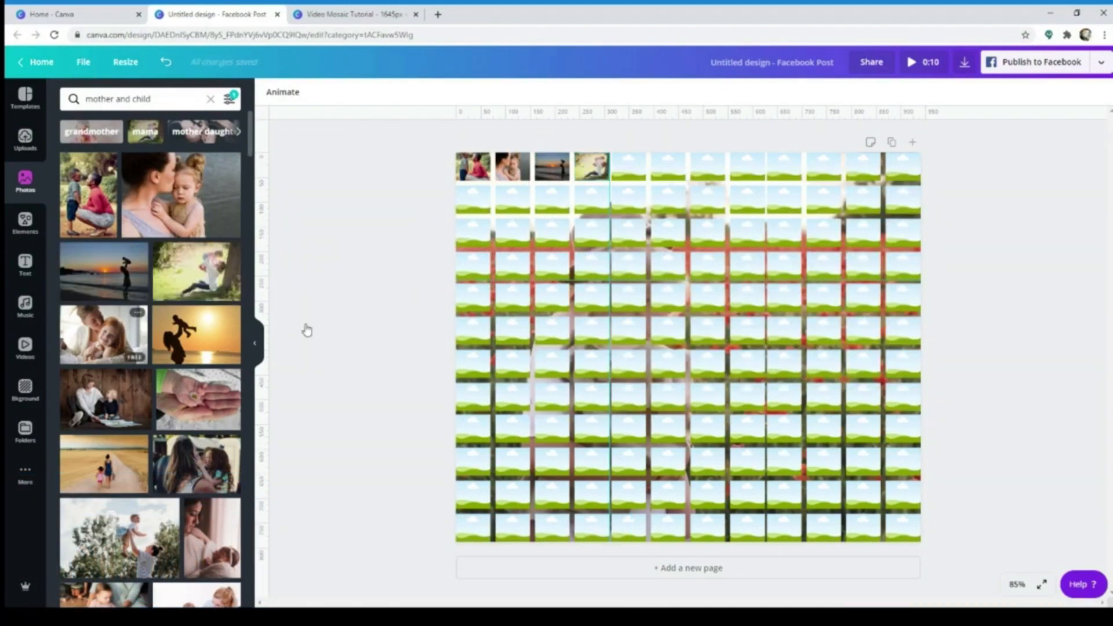
pyautogui.moveTo(105, 335); pyautogui.dragTo(473, 167)
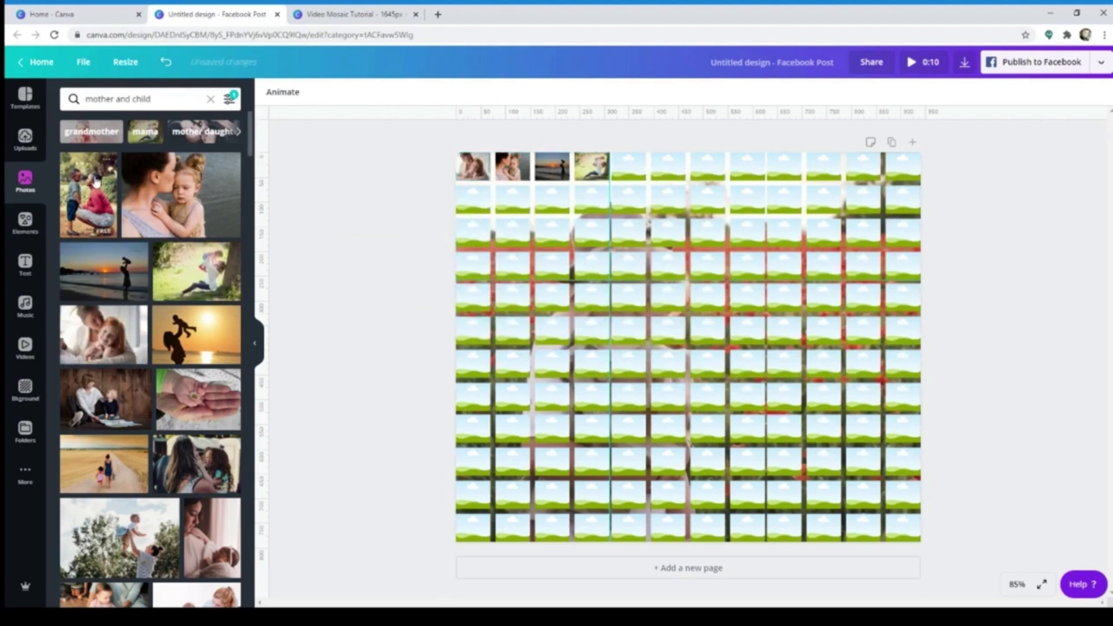
# Fill the first four cells of the second and third rows with different photos from the filtered results
pyautogui.moveTo(97, 182); pyautogui.dragTo(472, 199)
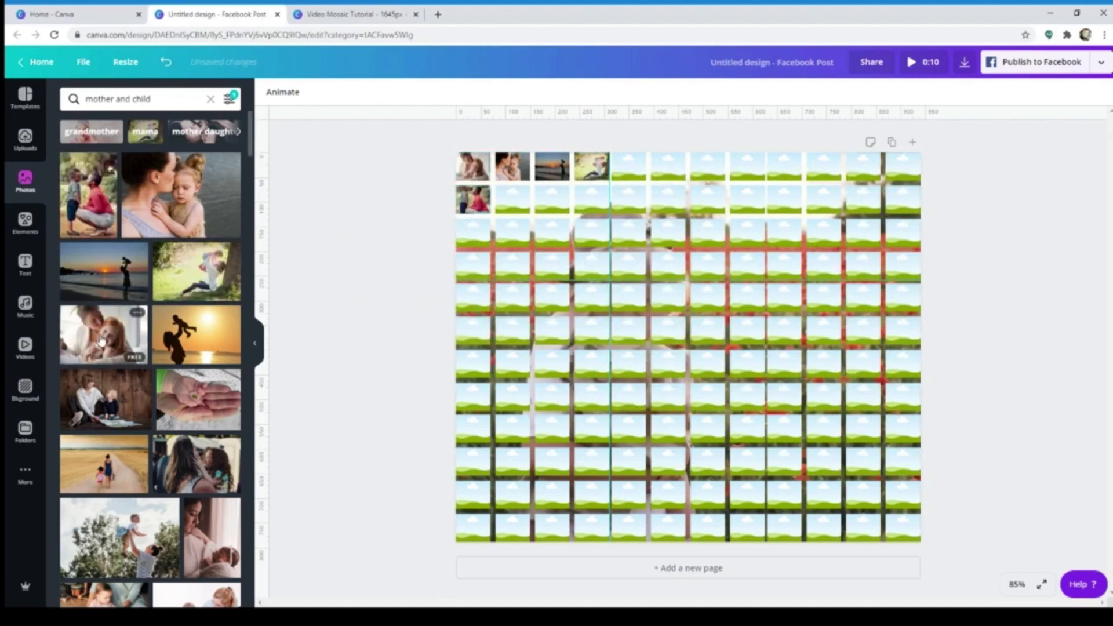
pyautogui.moveTo(197, 271); pyautogui.dragTo(501, 212)
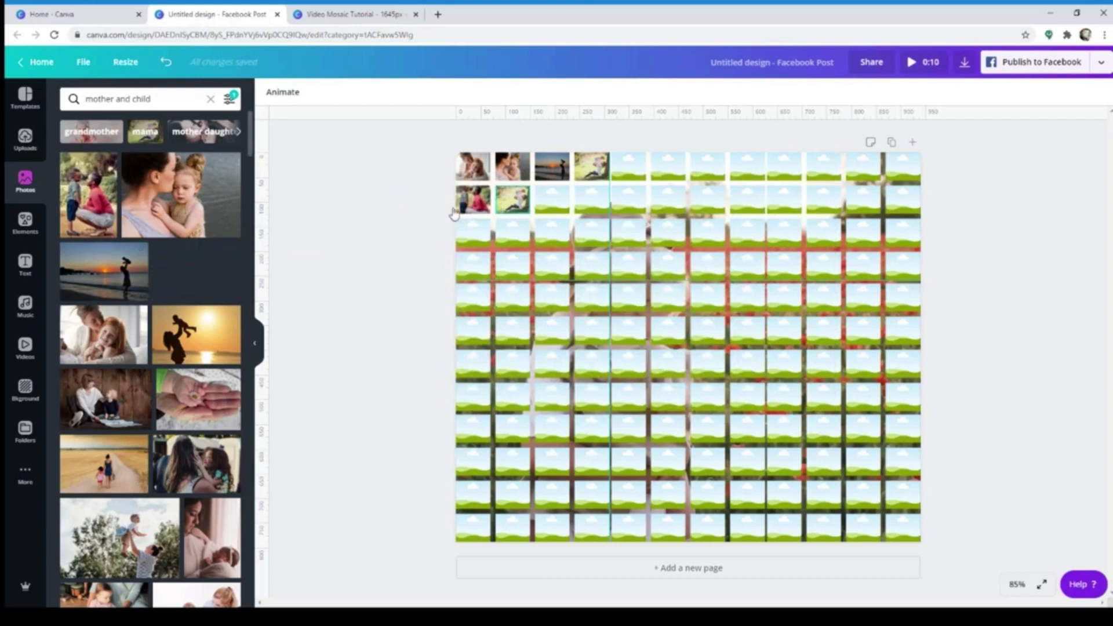
pyautogui.moveTo(199, 400); pyautogui.dragTo(519, 290)
pyautogui.moveTo(197, 464); pyautogui.dragTo(501, 241)
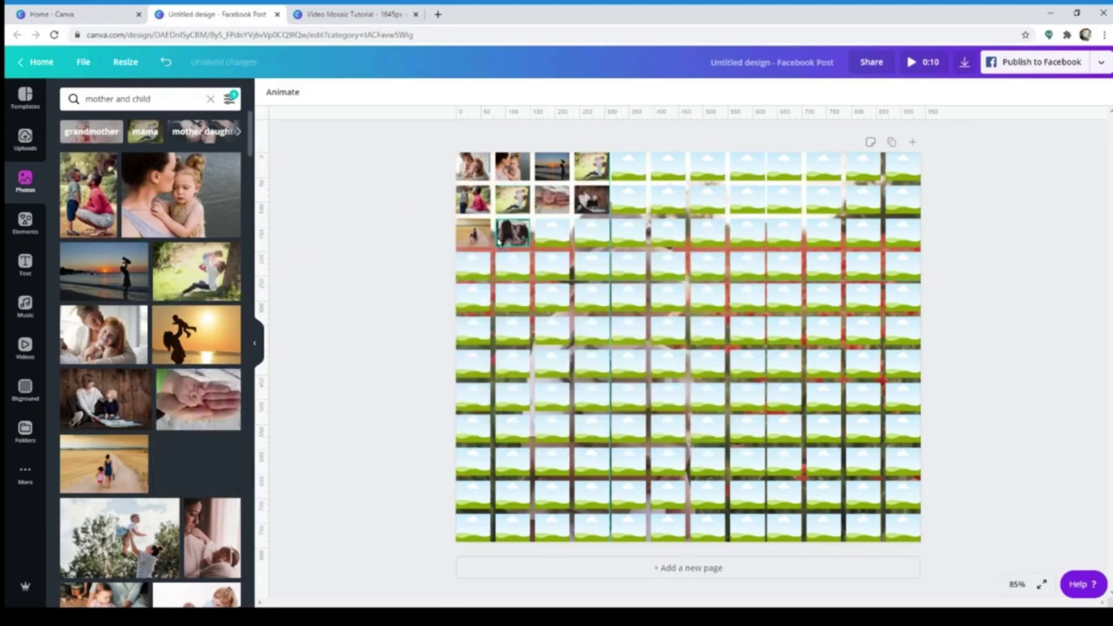
pyautogui.scroll(-1, 151, 406)
pyautogui.moveTo(119, 481); pyautogui.dragTo(554, 235)
pyautogui.moveTo(214, 480); pyautogui.dragTo(591, 241)
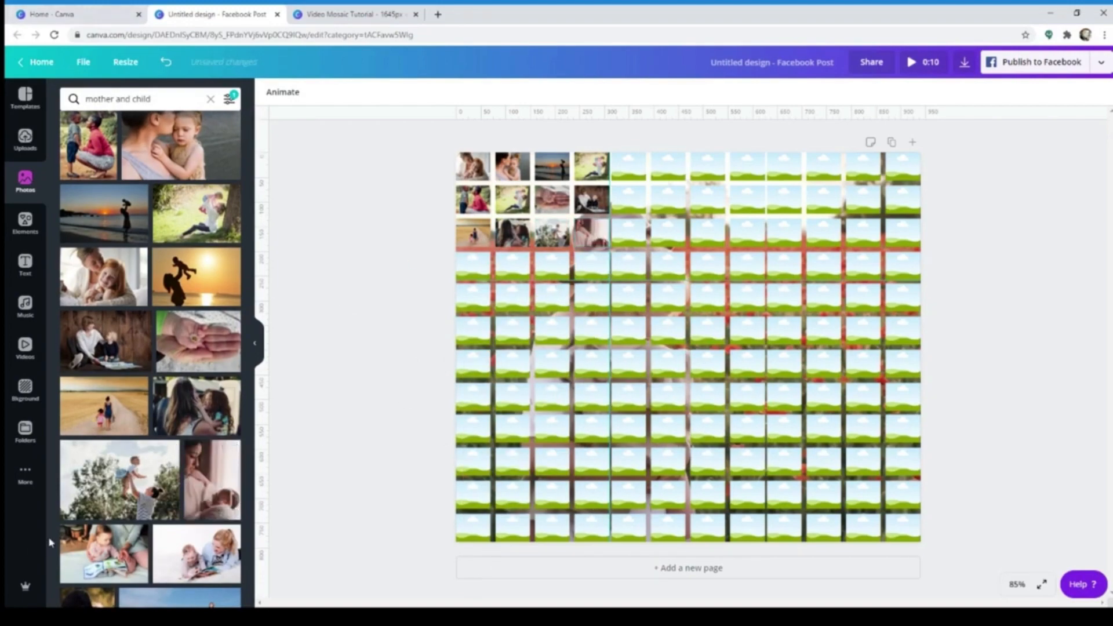
# Fill the first four cells of the fourth and fifth rows with photos, ending with the woman in the red dress
pyautogui.moveTo(119, 481); pyautogui.dragTo(474, 268)
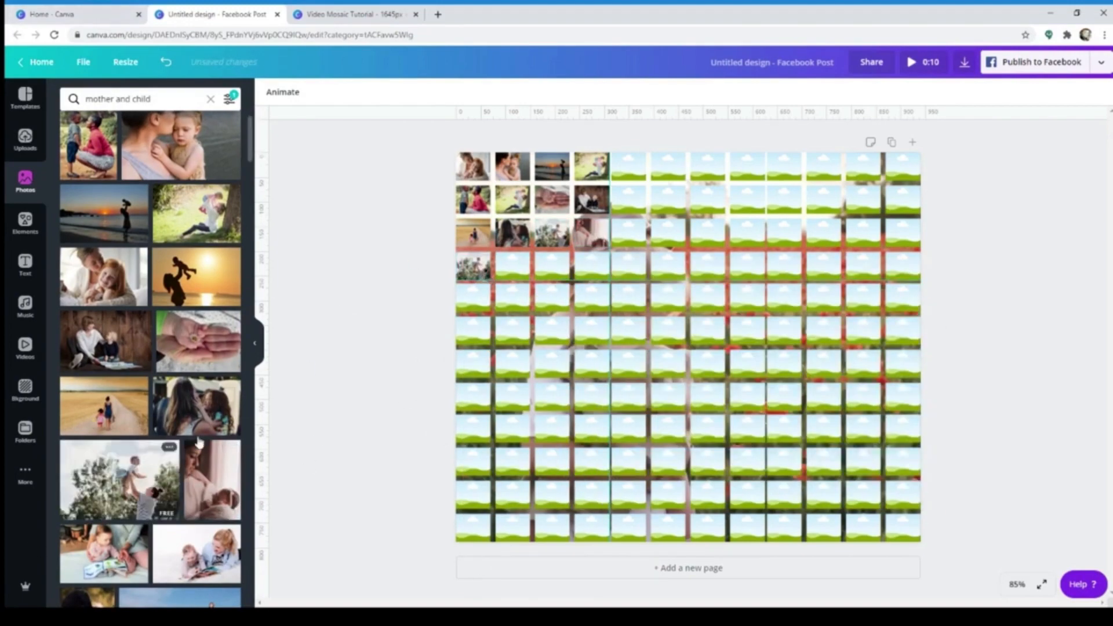
pyautogui.moveTo(197, 554); pyautogui.dragTo(508, 270)
pyautogui.moveTo(104, 554); pyautogui.dragTo(556, 282)
pyautogui.scroll(-6, 102, 313)
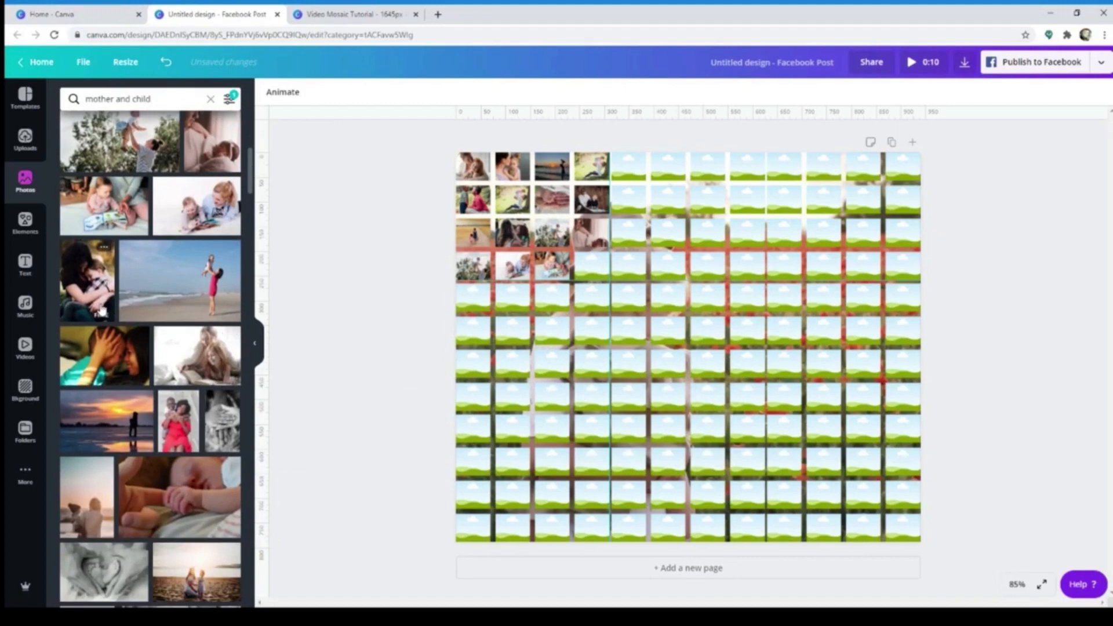
pyautogui.moveTo(101, 313); pyautogui.dragTo(591, 267)
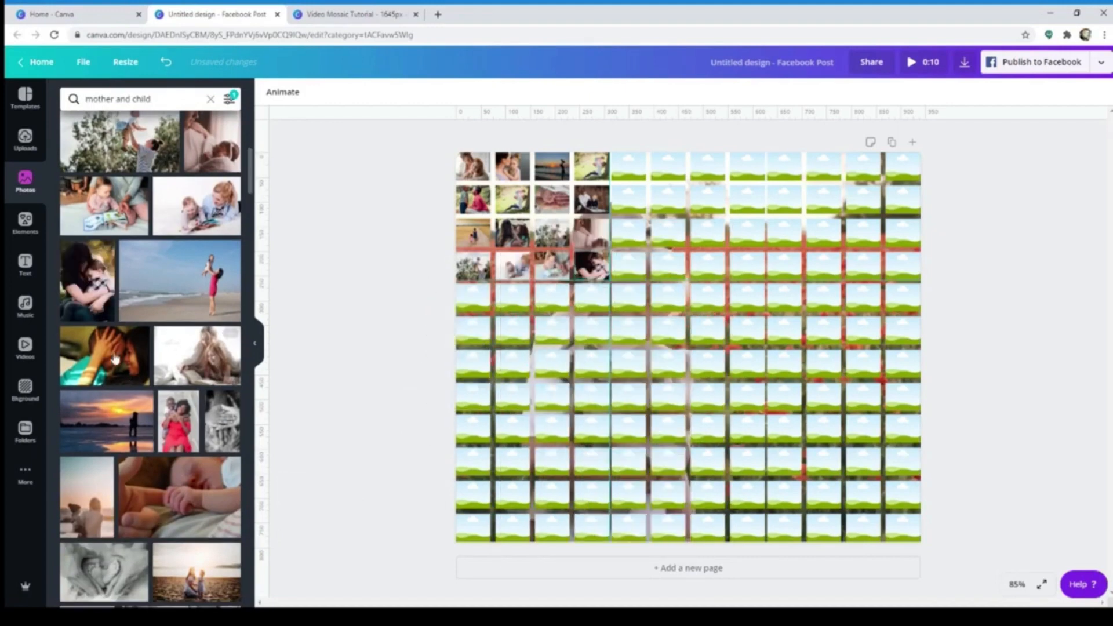
pyautogui.moveTo(357, 362); pyautogui.dragTo(473, 297)
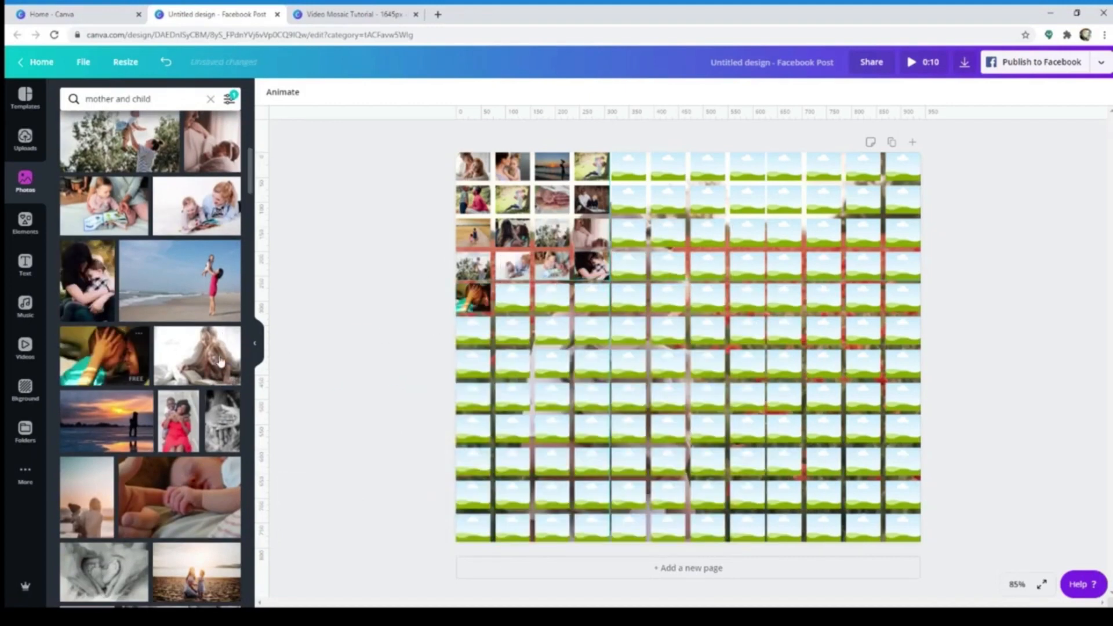
pyautogui.moveTo(195, 376); pyautogui.dragTo(512, 296)
pyautogui.moveTo(108, 420); pyautogui.dragTo(568, 310)
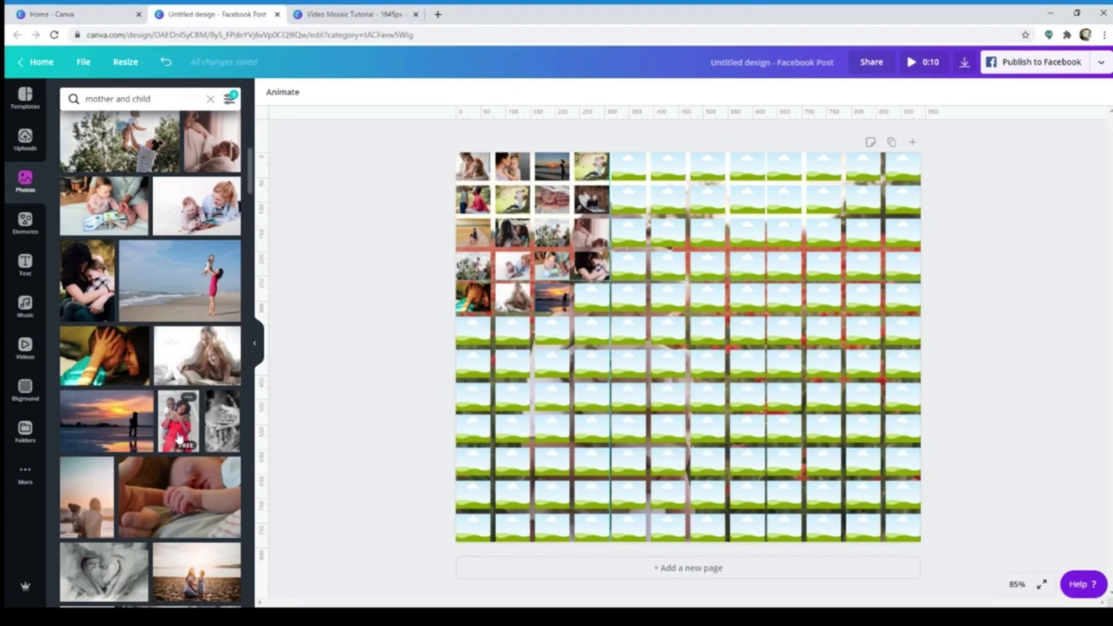
pyautogui.moveTo(179, 439); pyautogui.dragTo(590, 300)
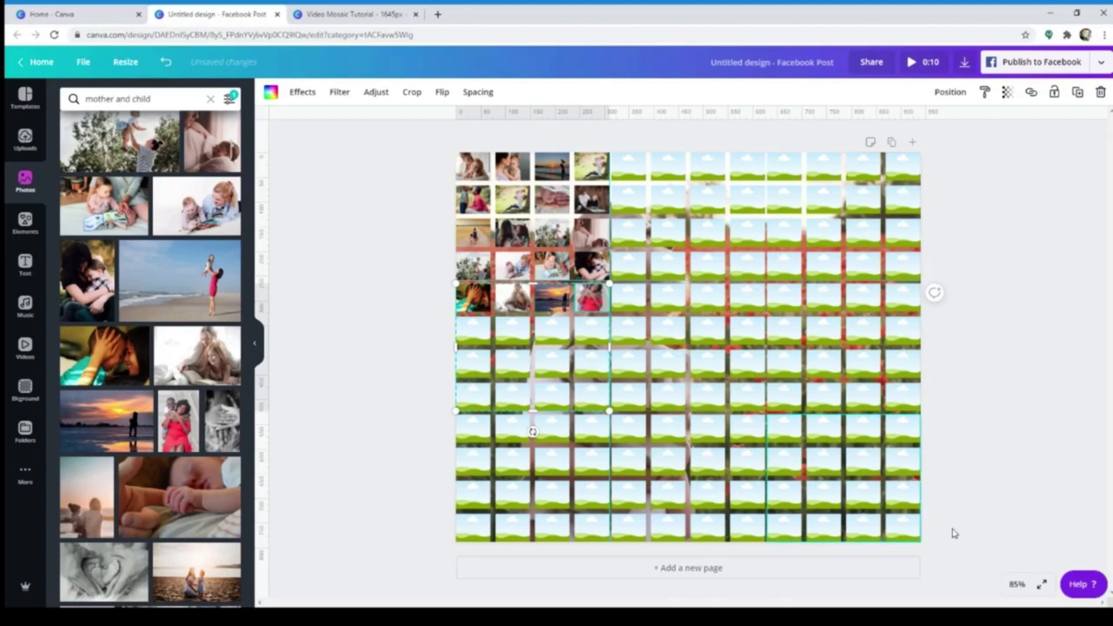
# Reposition the red-dress photo lower within its cell in the fifth row so that the faces fall inside the crop
pyautogui.click(1017, 584)
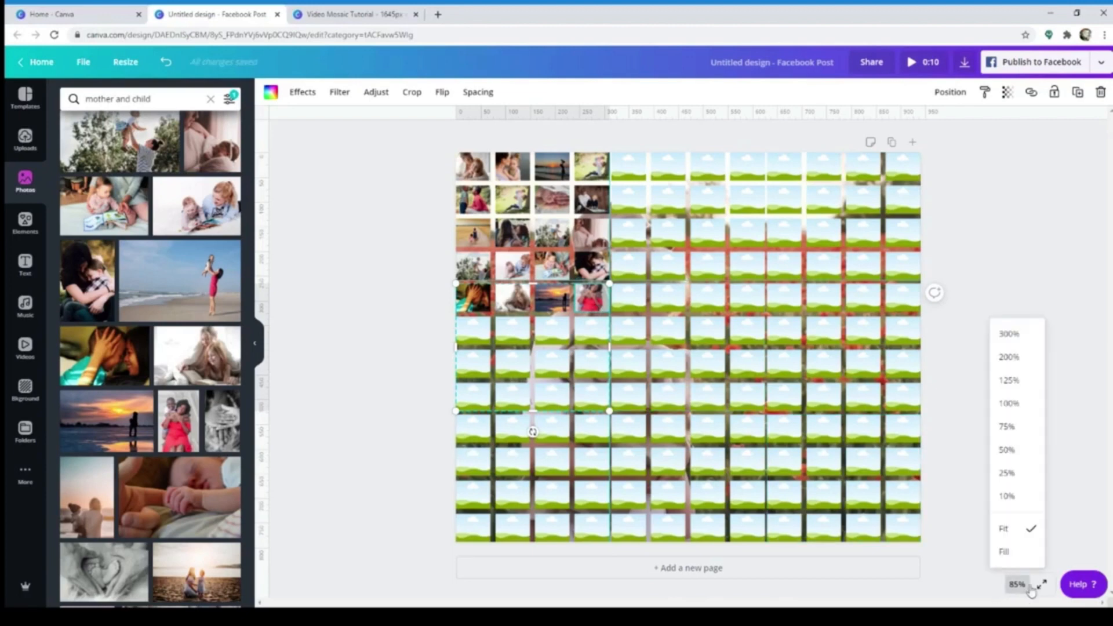
pyautogui.click(1012, 403)
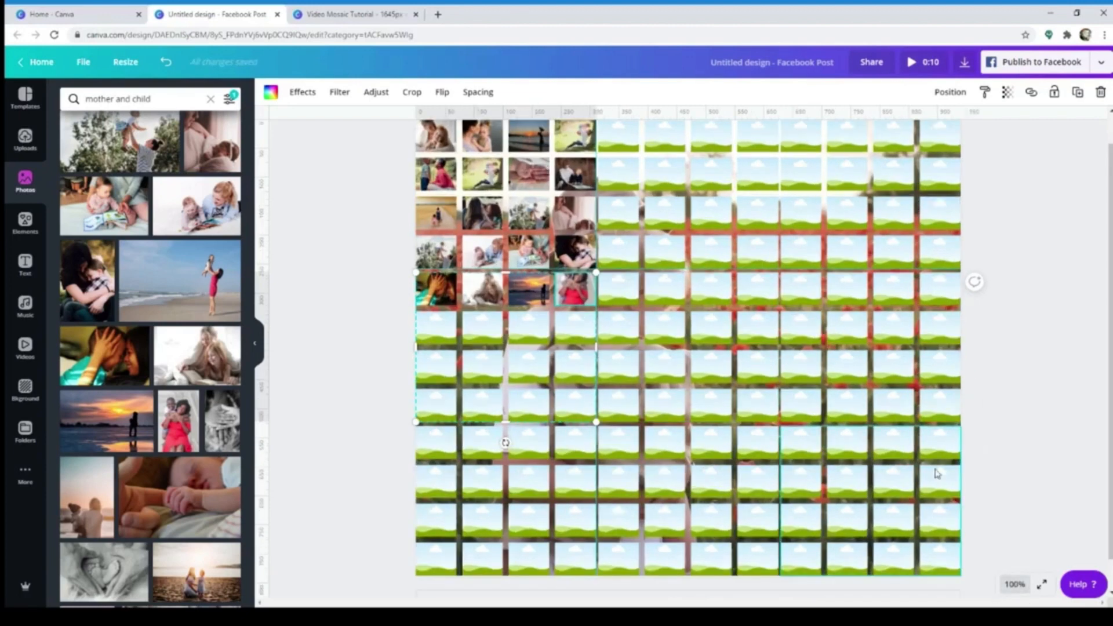
pyautogui.click(1016, 590)
pyautogui.click(1015, 383)
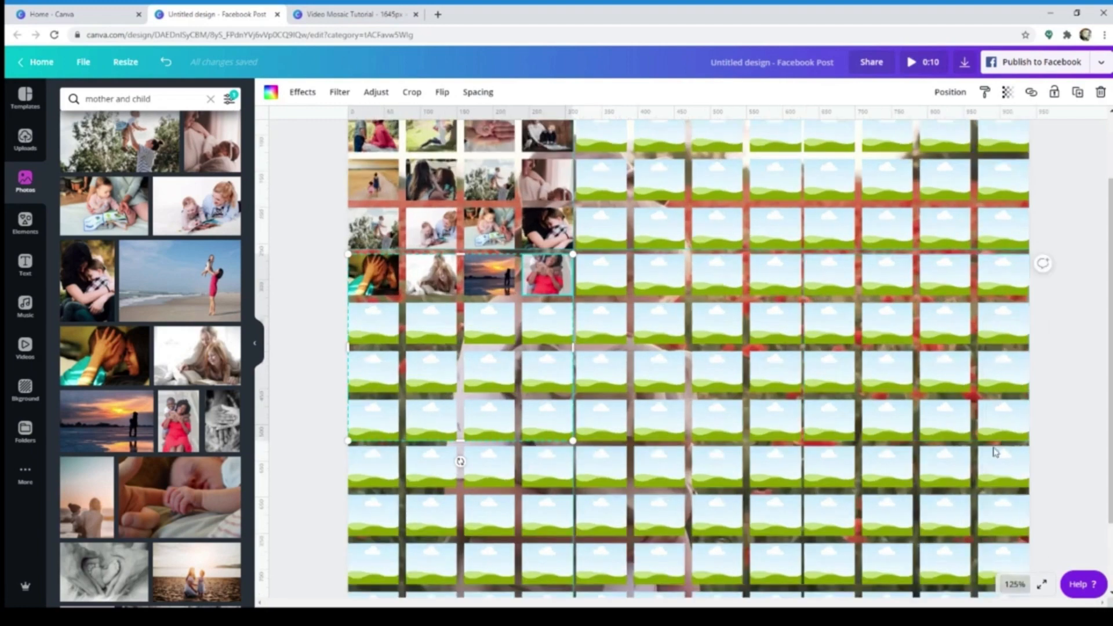
pyautogui.scroll(3, 995, 452)
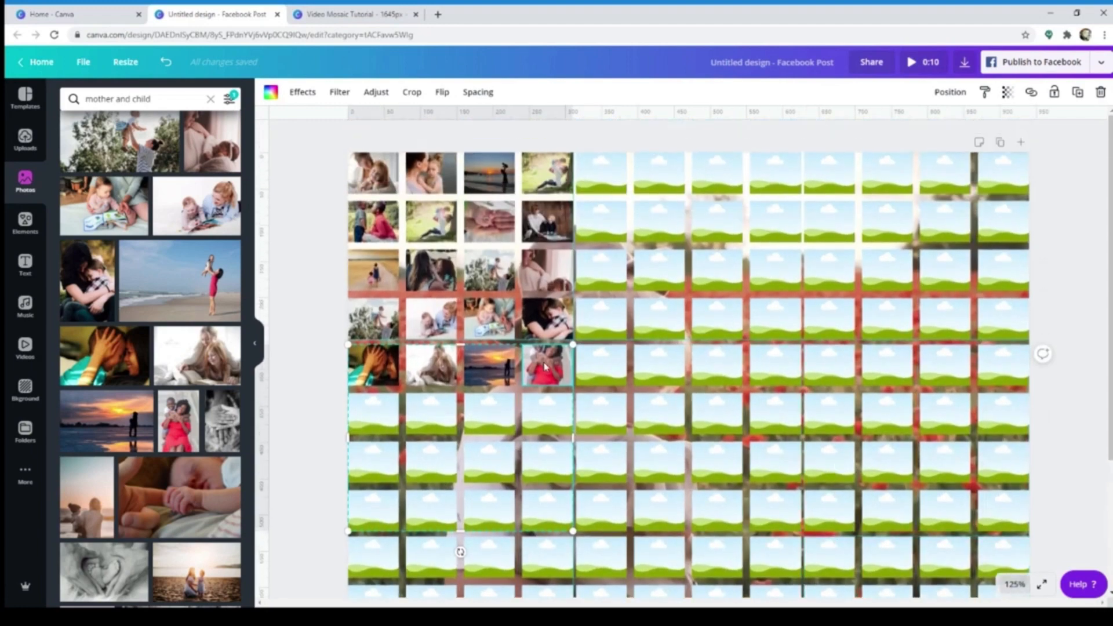
pyautogui.doubleClick(546, 366)
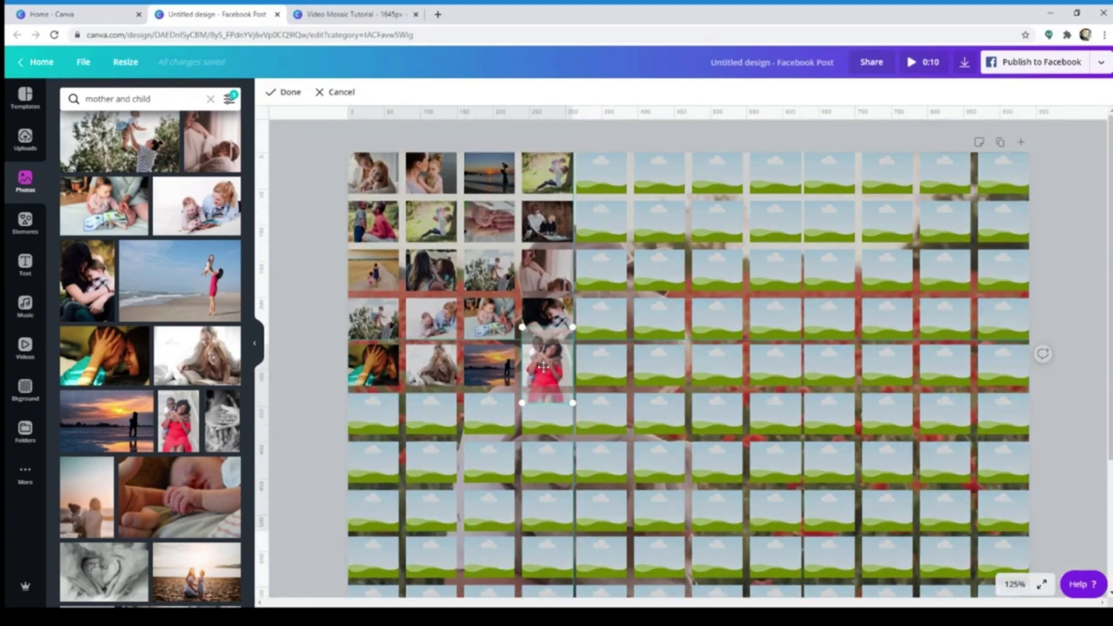
pyautogui.moveTo(544, 367); pyautogui.dragTo(544, 385)
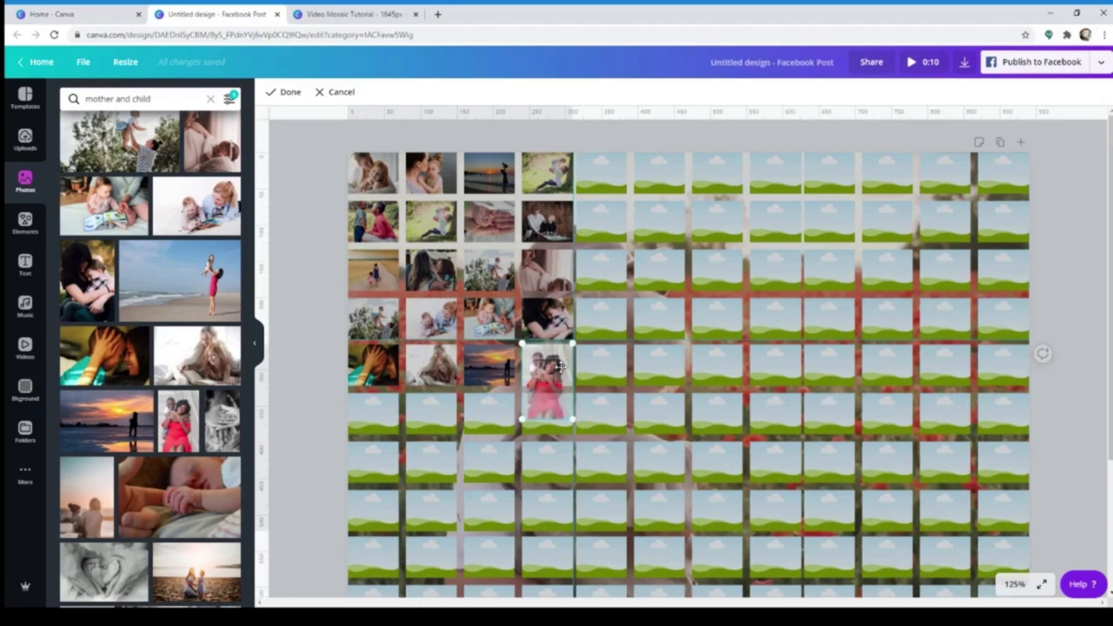
pyautogui.click(612, 379)
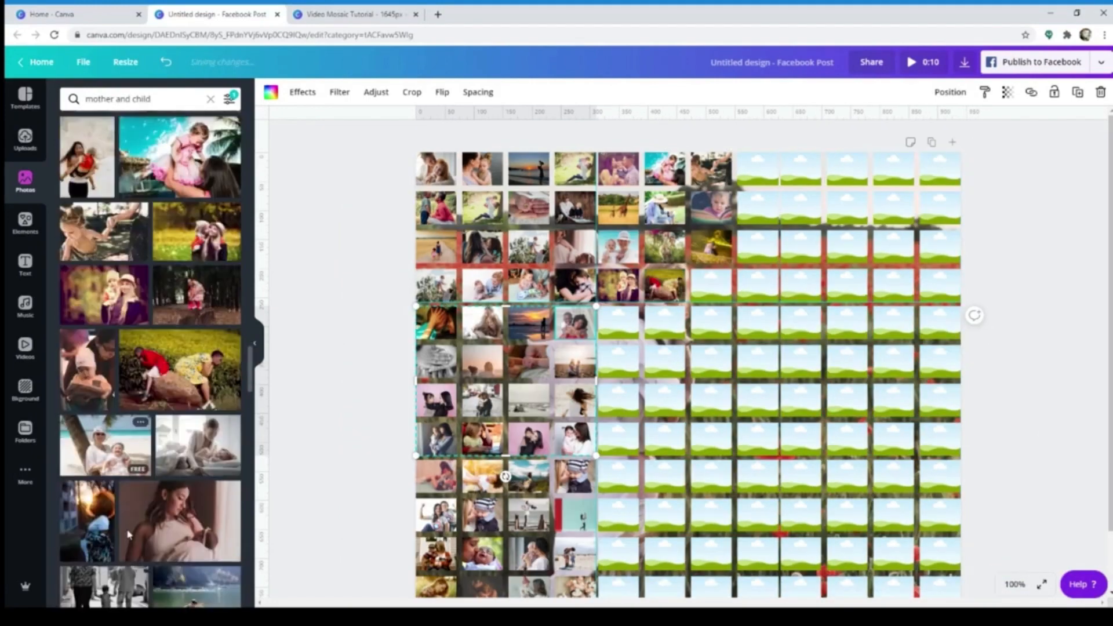
# Fill the seventh cell of the fourth row and cells five to seven of the fifth and sixth rows with photos
pyautogui.scroll(-2, 129, 534)
pyautogui.moveTo(87, 407); pyautogui.dragTo(618, 325)
pyautogui.moveTo(104, 481); pyautogui.dragTo(712, 286)
pyautogui.moveTo(197, 481); pyautogui.dragTo(666, 325)
pyautogui.scroll(-2, 197, 426)
pyautogui.moveTo(197, 429); pyautogui.dragTo(619, 362)
pyautogui.scroll(-1, 197, 435)
pyautogui.moveTo(637, 403); pyautogui.dragTo(712, 363)
# Place photos in cells five to seven of the seventh and eighth rows
pyautogui.scroll(-7, 162, 464)
pyautogui.moveTo(179, 180); pyautogui.dragTo(619, 400)
pyautogui.moveTo(104, 255); pyautogui.dragTo(665, 400)
pyautogui.moveTo(104, 318); pyautogui.dragTo(713, 400)
pyautogui.moveTo(197, 443); pyautogui.dragTo(619, 439)
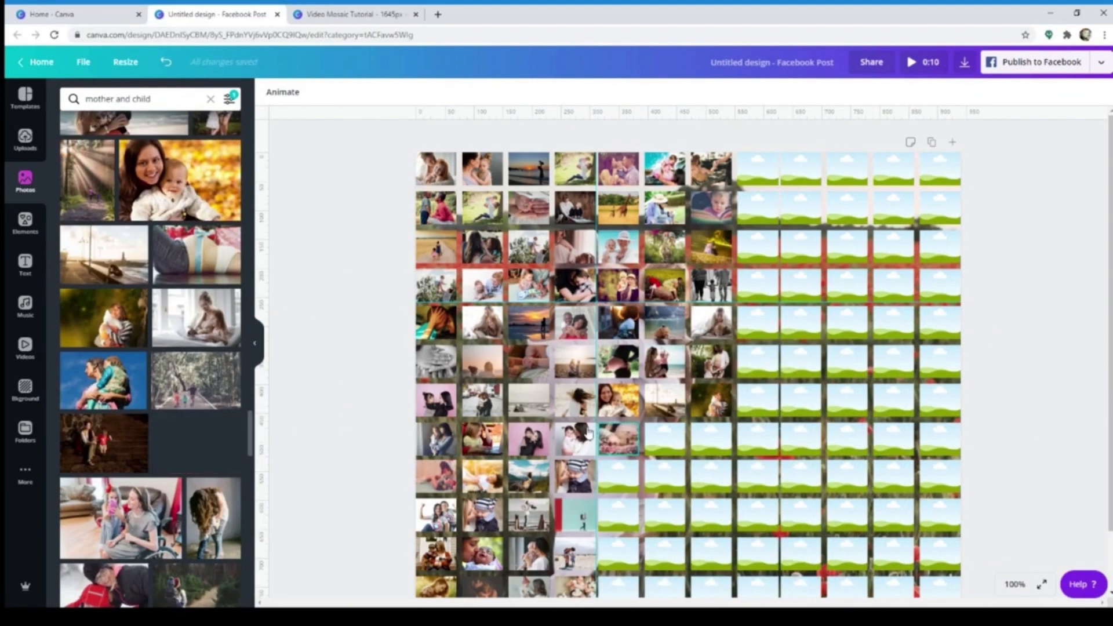
pyautogui.moveTo(103, 381); pyautogui.dragTo(665, 439)
pyautogui.moveTo(104, 255); pyautogui.dragTo(631, 454)
pyautogui.moveTo(105, 443); pyautogui.dragTo(712, 439)
# Place photos in cells five to seven of the ninth and tenth rows
pyautogui.scroll(-4, 197, 429)
pyautogui.moveTo(213, 345); pyautogui.dragTo(619, 476)
pyautogui.scroll(-2, 667, 476)
pyautogui.moveTo(104, 487); pyautogui.dragTo(712, 409)
pyautogui.moveTo(196, 487); pyautogui.dragTo(619, 448)
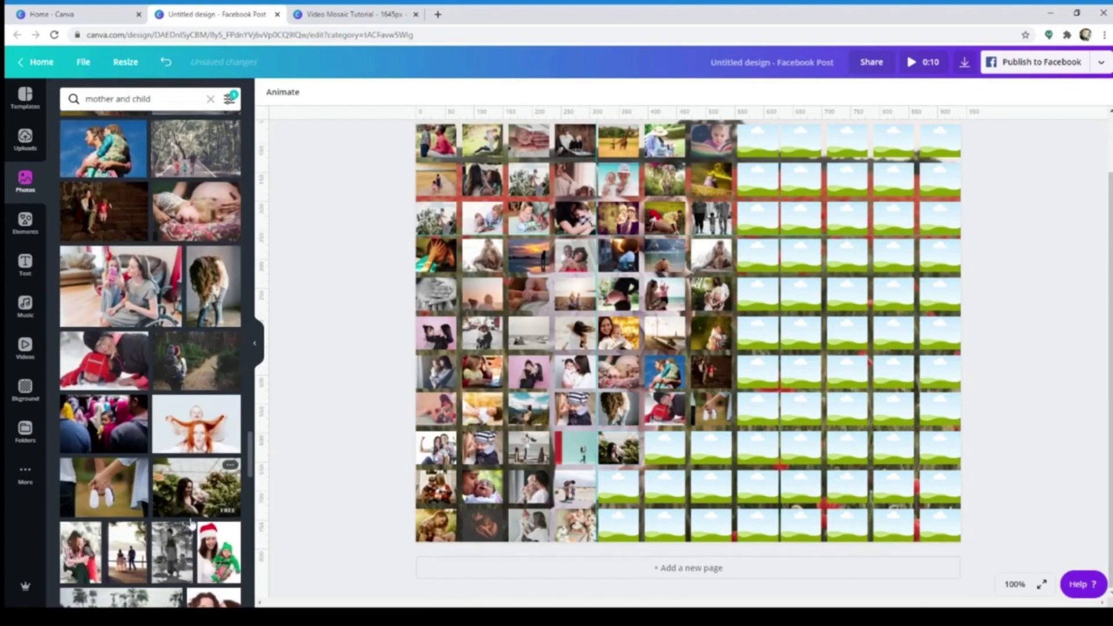
pyautogui.moveTo(81, 553); pyautogui.dragTo(665, 448)
pyautogui.moveTo(127, 553); pyautogui.dragTo(712, 448)
# Fill cells five to seven of the last two rows, the eleventh and twelfth, with photos
pyautogui.scroll(-6, 204, 474)
pyautogui.moveTo(110, 287); pyautogui.dragTo(618, 487)
pyautogui.moveTo(197, 355); pyautogui.dragTo(666, 488)
pyautogui.moveTo(83, 492); pyautogui.dragTo(712, 487)
pyautogui.doubleClick(713, 487)
pyautogui.scroll(-4, 150, 406)
pyautogui.moveTo(89, 406); pyautogui.dragTo(619, 526)
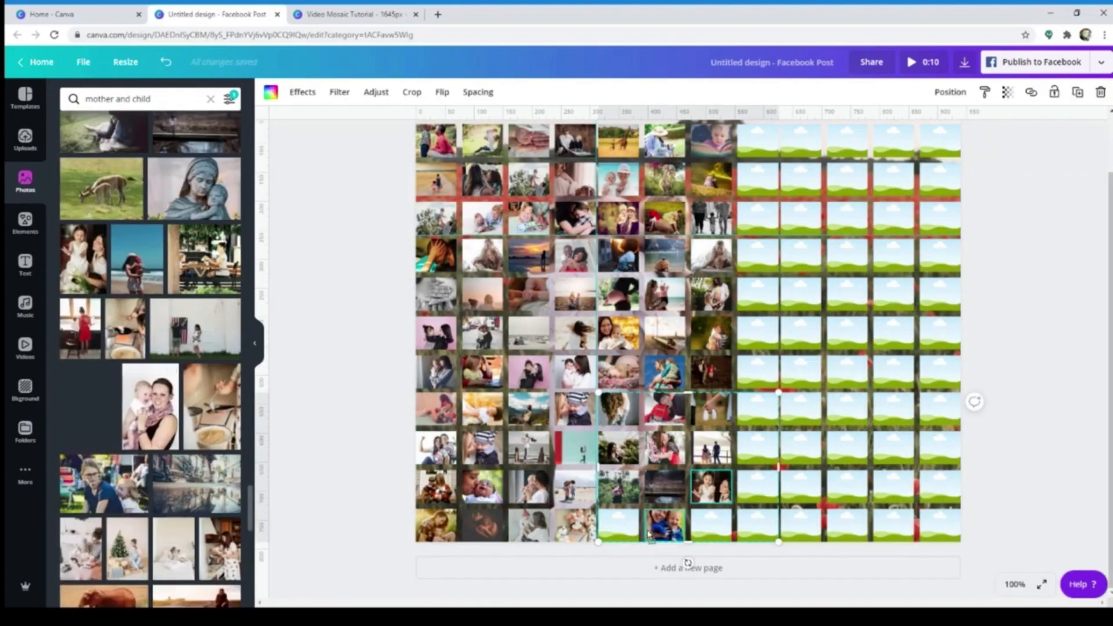
pyautogui.moveTo(127, 549); pyautogui.dragTo(712, 526)
# Fill cells eight to ten of the first and second rows with further photos from the results
pyautogui.scroll(2, 713, 464)
pyautogui.scroll(-7, 133, 342)
pyautogui.moveTo(121, 331); pyautogui.dragTo(759, 168)
pyautogui.scroll(-2, 134, 360)
pyautogui.moveTo(134, 360); pyautogui.dragTo(802, 169)
pyautogui.moveTo(121, 447); pyautogui.dragTo(848, 169)
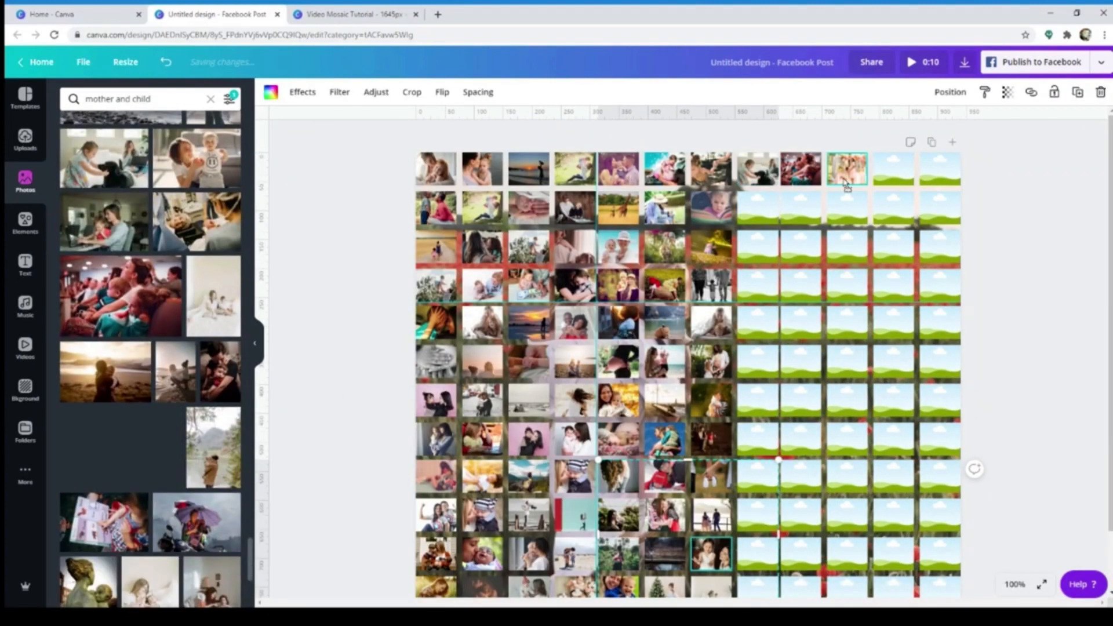
pyautogui.moveTo(213, 447); pyautogui.dragTo(759, 208)
pyautogui.scroll(1, 684, 348)
pyautogui.moveTo(197, 406); pyautogui.dragTo(801, 208)
pyautogui.scroll(-3, 198, 371)
pyautogui.moveTo(213, 306); pyautogui.dragTo(848, 208)
# Place photos in cells eight to ten of the third and fourth rows
pyautogui.scroll(-4, 197, 348)
pyautogui.moveTo(200, 348); pyautogui.dragTo(759, 246)
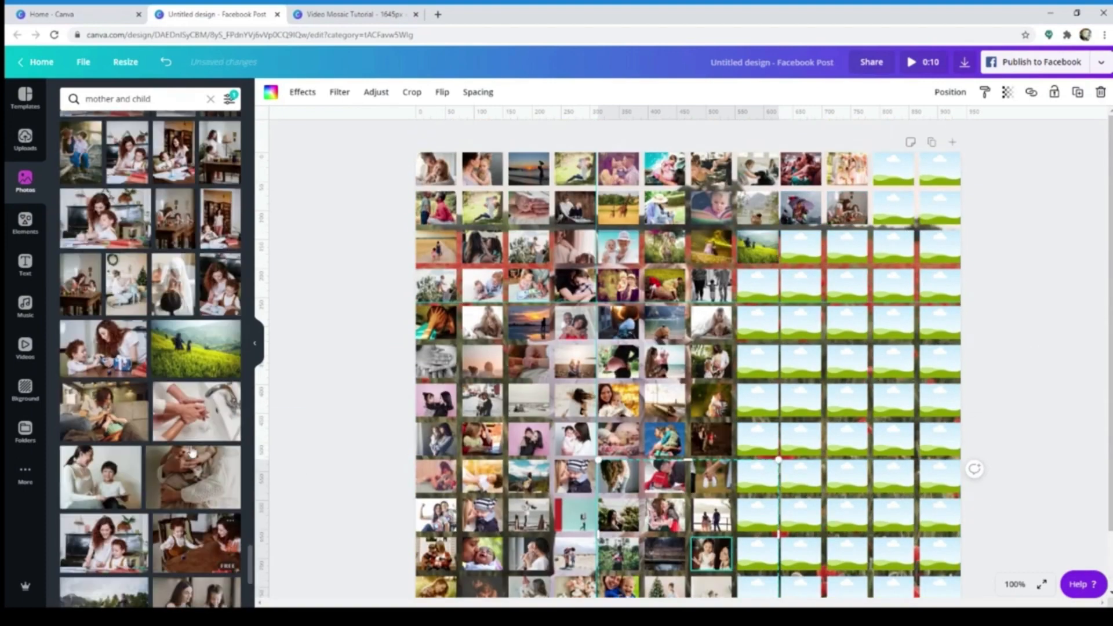
pyautogui.moveTo(200, 408); pyautogui.dragTo(801, 247)
pyautogui.moveTo(110, 374); pyautogui.dragTo(758, 286)
pyautogui.moveTo(110, 568); pyautogui.dragTo(801, 286)
pyautogui.moveTo(197, 569); pyautogui.dragTo(847, 286)
# Fill cells eight to ten of the fifth and sixth rows with photos, starting with the woman among pink flowers
pyautogui.scroll(-6, 174, 406)
pyautogui.moveTo(196, 297); pyautogui.dragTo(759, 323)
pyautogui.moveTo(104, 439); pyautogui.dragTo(801, 323)
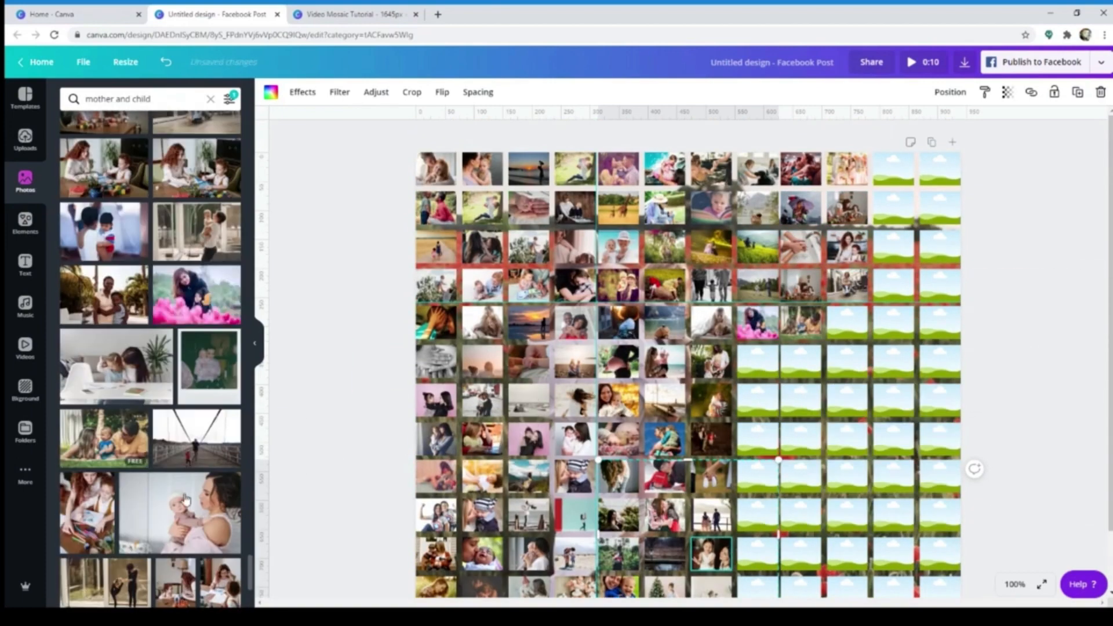
pyautogui.moveTo(106, 583); pyautogui.dragTo(848, 323)
pyautogui.scroll(-4, 125, 531)
pyautogui.moveTo(197, 508); pyautogui.dragTo(759, 362)
pyautogui.scroll(-3, 196, 406)
pyautogui.moveTo(195, 394); pyautogui.dragTo(802, 362)
pyautogui.scroll(-4, 196, 360)
pyautogui.moveTo(217, 303); pyautogui.dragTo(847, 362)
# Place photos in cells eight to ten of the seventh and eighth rows
pyautogui.moveTo(118, 398); pyautogui.dragTo(758, 400)
pyautogui.scroll(-4, 125, 372)
pyautogui.moveTo(119, 316); pyautogui.dragTo(802, 400)
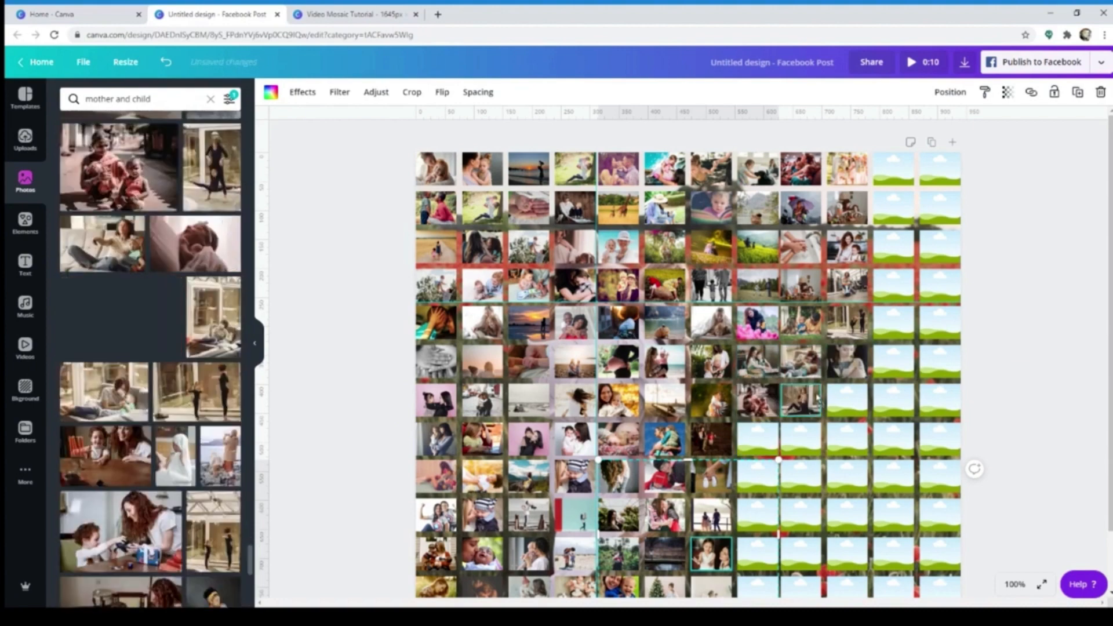
pyautogui.scroll(-1, 148, 473)
pyautogui.moveTo(104, 338); pyautogui.dragTo(759, 439)
pyautogui.moveTo(195, 464); pyautogui.dragTo(802, 439)
pyautogui.moveTo(120, 539); pyautogui.dragTo(848, 439)
# Fill cells eight to ten of the ninth and tenth rows with further photos from the results
pyautogui.scroll(-5, 148, 406)
pyautogui.moveTo(121, 222); pyautogui.dragTo(759, 476)
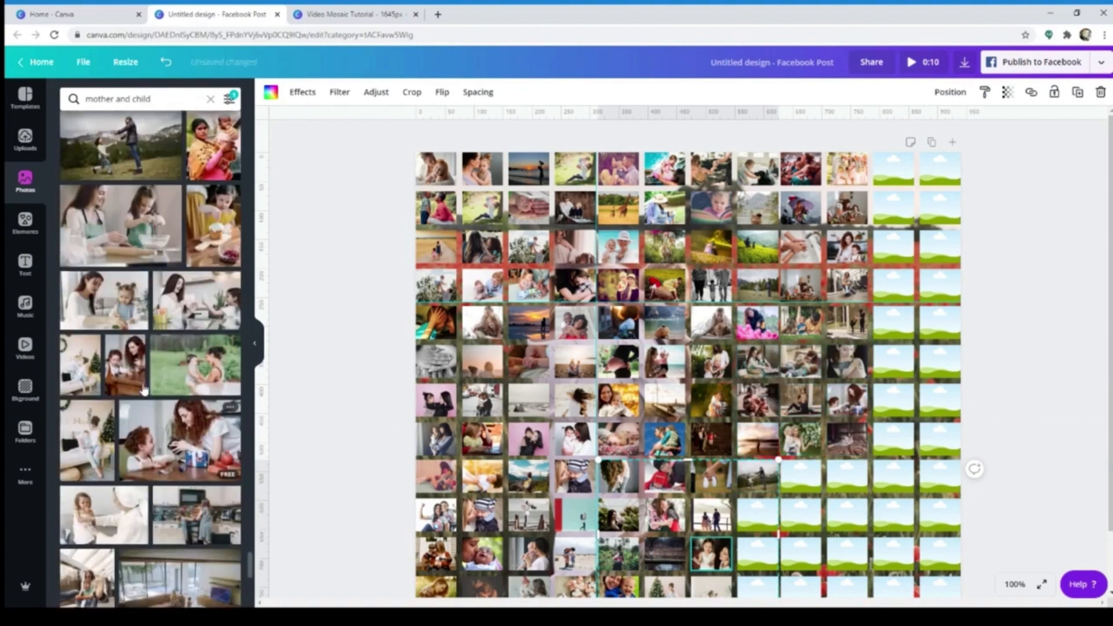
pyautogui.moveTo(121, 307); pyautogui.dragTo(802, 477)
pyautogui.moveTo(194, 446); pyautogui.dragTo(851, 486)
pyautogui.scroll(-2, 116, 406)
pyautogui.moveTo(87, 408); pyautogui.dragTo(758, 515)
pyautogui.moveTo(104, 483); pyautogui.dragTo(801, 515)
pyautogui.moveTo(87, 556); pyautogui.dragTo(847, 515)
# Place photos in cells eight to ten of the eleventh row
pyautogui.scroll(-3, 116, 406)
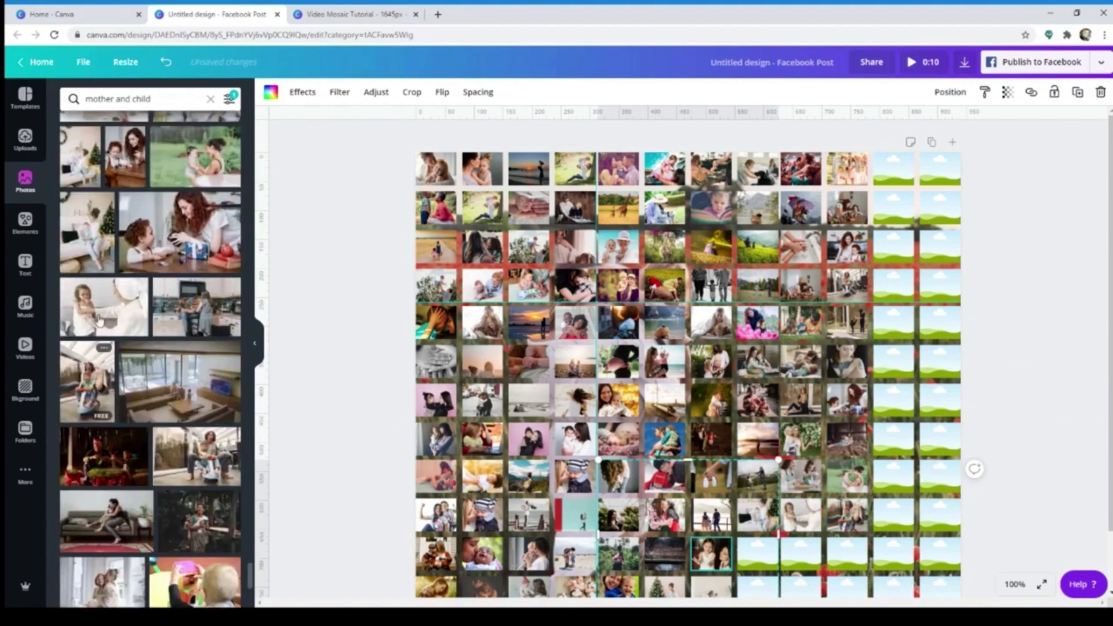
pyautogui.moveTo(104, 307); pyautogui.dragTo(792, 562)
pyautogui.moveTo(101, 583); pyautogui.dragTo(758, 554)
pyautogui.scroll(-7, 104, 464)
pyautogui.moveTo(100, 319); pyautogui.dragTo(802, 554)
pyautogui.scroll(-2, 105, 429)
pyautogui.moveTo(104, 450); pyautogui.dragTo(847, 554)
# Fill cells eight to ten of the twelfth row with mother-and-child photos
pyautogui.scroll(-3, 105, 429)
pyautogui.moveTo(104, 426); pyautogui.dragTo(758, 526)
pyautogui.scroll(-3, 148, 430)
pyautogui.moveTo(180, 326); pyautogui.dragTo(802, 527)
pyautogui.scroll(-3, 148, 406)
pyautogui.moveTo(100, 318); pyautogui.dragTo(847, 527)
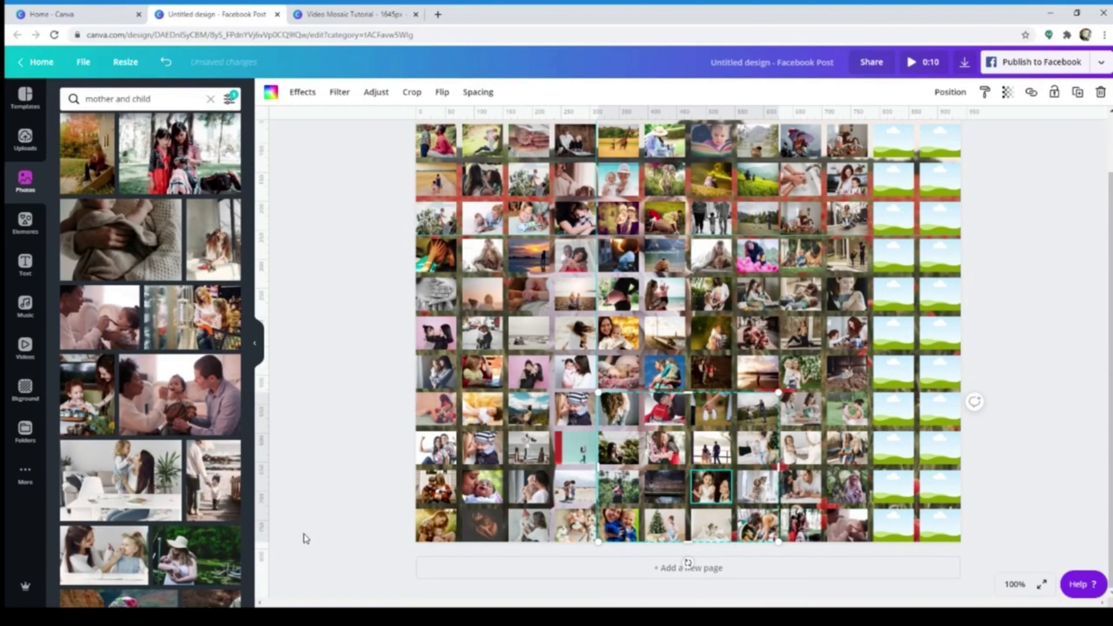
# Place photos in the last two cells of the second, third and fourth rows
pyautogui.scroll(-4, 194, 423)
pyautogui.moveTo(212, 398); pyautogui.dragTo(893, 140)
pyautogui.moveTo(119, 397); pyautogui.dragTo(940, 140)
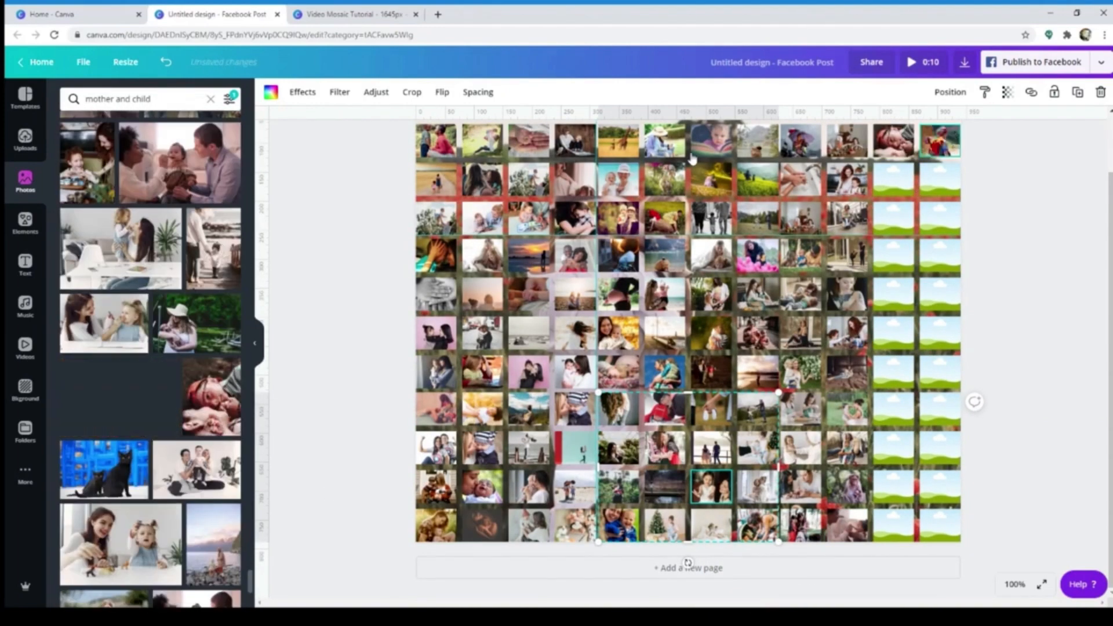
pyautogui.scroll(-2, 148, 429)
pyautogui.moveTo(121, 428); pyautogui.dragTo(893, 179)
pyautogui.moveTo(197, 503); pyautogui.dragTo(894, 218)
pyautogui.scroll(-1, 174, 464)
pyautogui.moveTo(104, 509); pyautogui.dragTo(940, 219)
# Fill the last two cells of the fifth and sixth rows with further photos from the results
pyautogui.scroll(-6, 148, 429)
pyautogui.moveTo(106, 351); pyautogui.dragTo(894, 255)
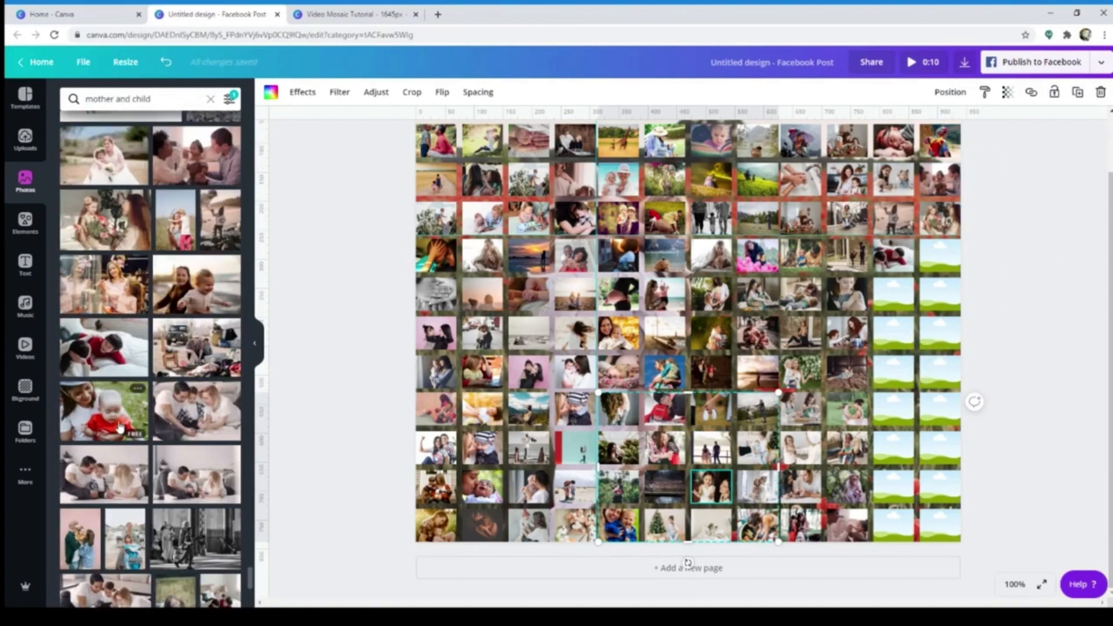
pyautogui.moveTo(219, 433); pyautogui.dragTo(940, 255)
pyautogui.scroll(-1, 148, 406)
pyautogui.scroll(-4, 105, 429)
pyautogui.moveTo(213, 419); pyautogui.dragTo(894, 294)
pyautogui.scroll(-3, 116, 417)
pyautogui.moveTo(110, 398); pyautogui.dragTo(940, 294)
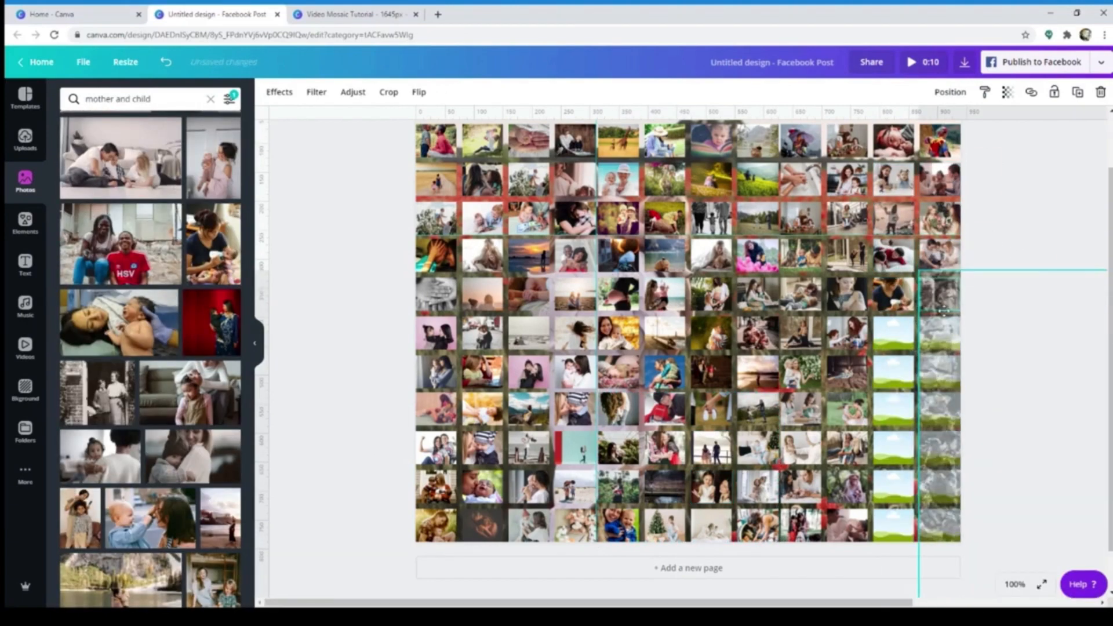
# Place photos in the last two cells of the seventh and eighth rows
pyautogui.moveTo(151, 518); pyautogui.dragTo(894, 333)
pyautogui.scroll(-3, 111, 438)
pyautogui.scroll(-2, 104, 443)
pyautogui.moveTo(111, 438); pyautogui.dragTo(894, 372)
pyautogui.scroll(-4, 105, 444)
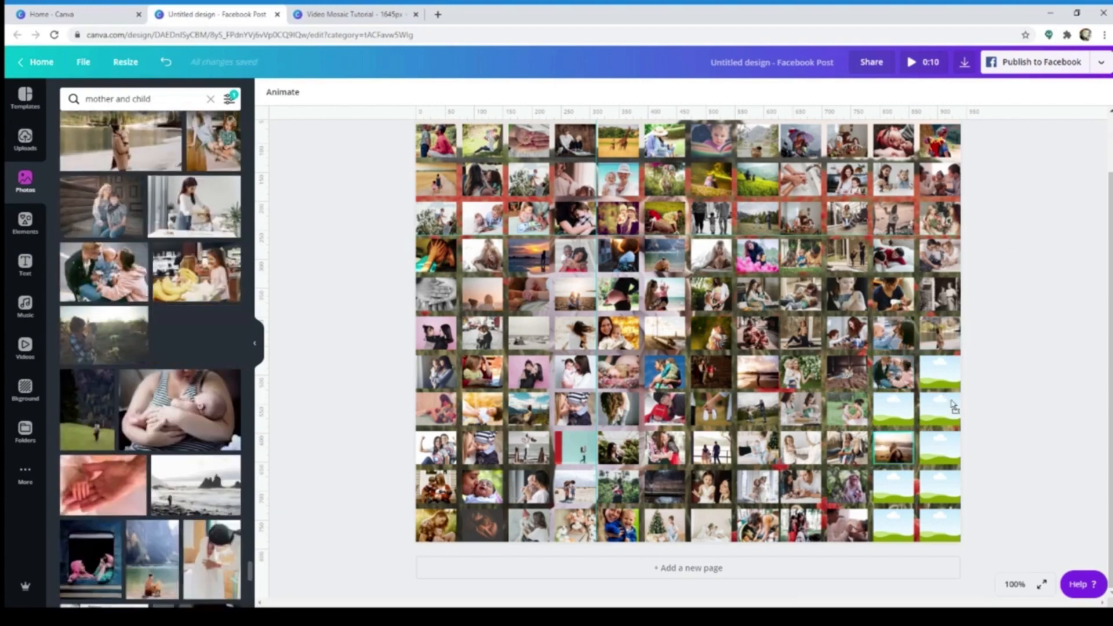
pyautogui.moveTo(197, 342); pyautogui.dragTo(940, 372)
# Fill the last two cells of the ninth and tenth rows with mother-and-child photos
pyautogui.moveTo(104, 486); pyautogui.dragTo(893, 411)
pyautogui.scroll(-5, 116, 447)
pyautogui.moveTo(180, 417); pyautogui.dragTo(940, 410)
pyautogui.moveTo(850, 412); pyautogui.dragTo(893, 448)
pyautogui.doubleClick(894, 448)
pyautogui.moveTo(113, 582); pyautogui.dragTo(893, 456)
pyautogui.click(967, 471)
# Place the photo by the curtain and the park walk photo in the last two cells of the eleventh row
pyautogui.scroll(-2, 153, 453)
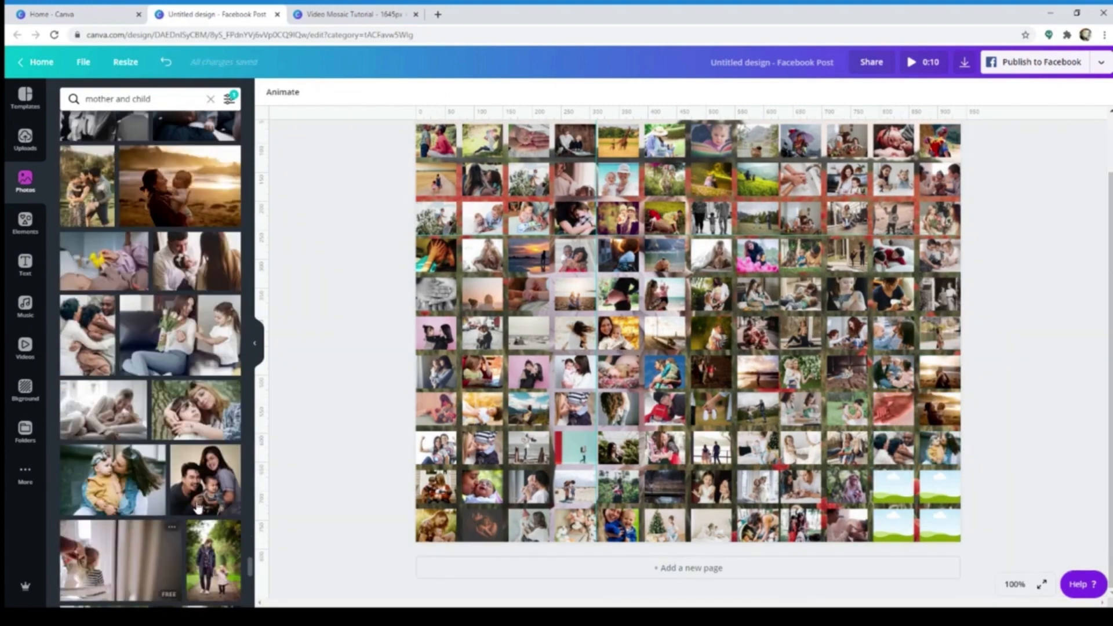
pyautogui.moveTo(162, 529); pyautogui.dragTo(894, 487)
pyautogui.scroll(-4, 211, 341)
pyautogui.moveTo(210, 341); pyautogui.dragTo(940, 487)
pyautogui.doubleClick(940, 487)
# Fill the last two cells of the twelfth row with the green-background mother and boy and the mother in pink holding a baby
pyautogui.scroll(-1, 110, 418)
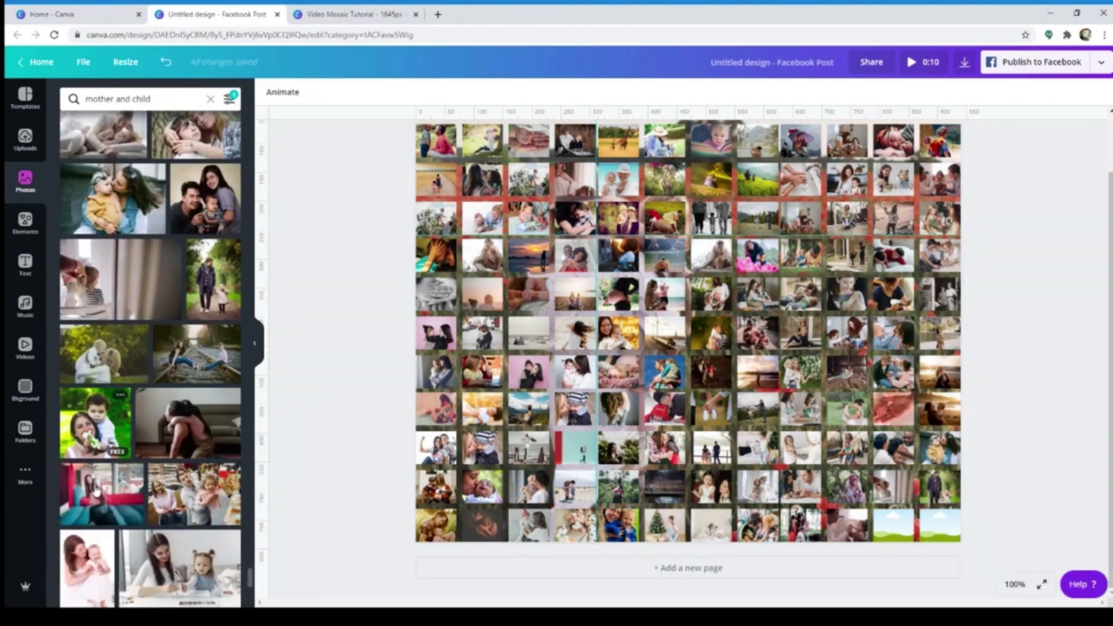
pyautogui.click(95, 415)
pyautogui.moveTo(644, 273); pyautogui.dragTo(894, 526)
pyautogui.scroll(-2, 95, 441)
pyautogui.moveTo(87, 445); pyautogui.dragTo(942, 541)
pyautogui.doubleClick(942, 527)
pyautogui.click(1001, 557)
# Place the sunset close-up and the photo of the pair sitting on grass in the last two cells of the first row
pyautogui.scroll(-12, 92, 571)
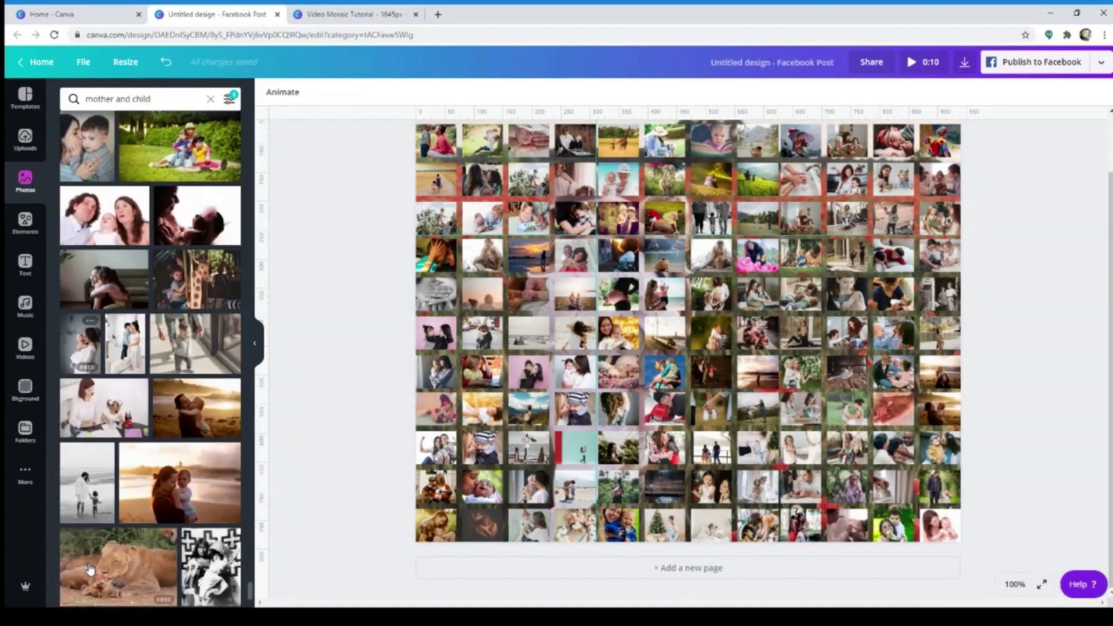
pyautogui.scroll(2, 1081, 487)
pyautogui.scroll(-2, 1081, 487)
pyautogui.scroll(2, 1081, 487)
pyautogui.moveTo(132, 413); pyautogui.dragTo(894, 168)
pyautogui.scroll(-2, 132, 464)
pyautogui.moveTo(120, 520); pyautogui.dragTo(940, 168)
pyautogui.scroll(-2, 1028, 427)
pyautogui.scroll(2, 1029, 427)
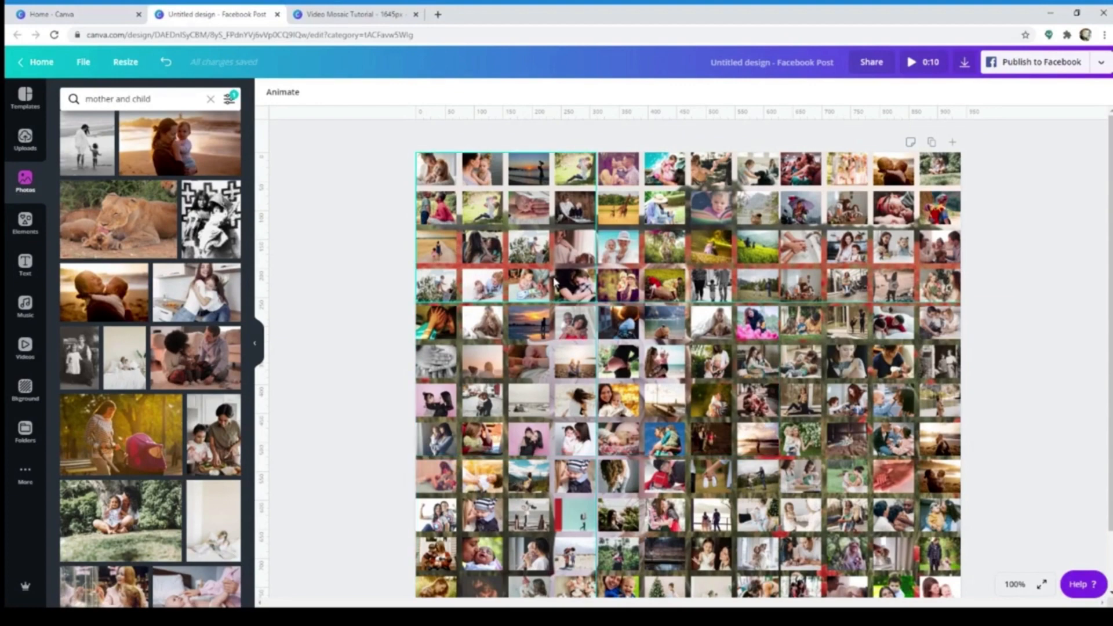
# Set the transparency of the top-left photo grid to 50
pyautogui.click(570, 217)
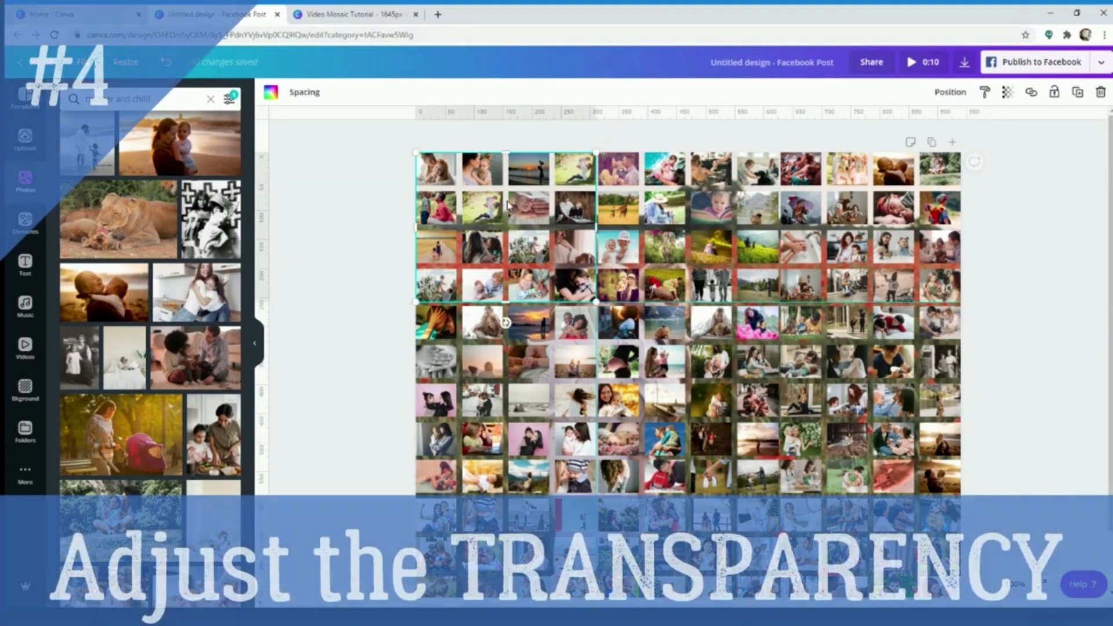
pyautogui.click(1012, 99)
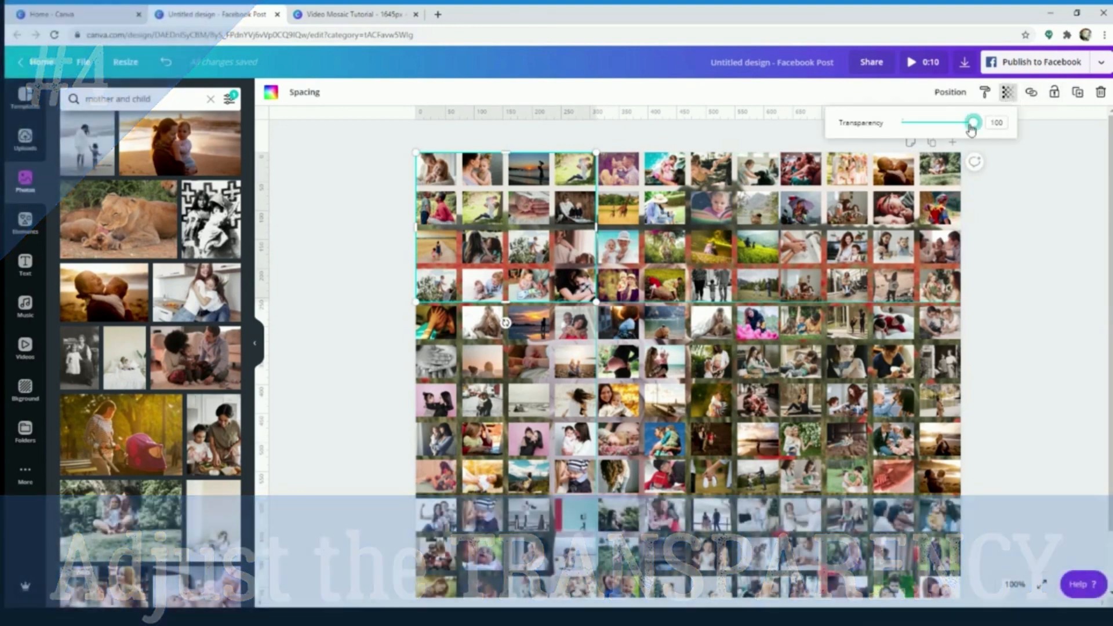
pyautogui.moveTo(972, 129); pyautogui.dragTo(934, 132)
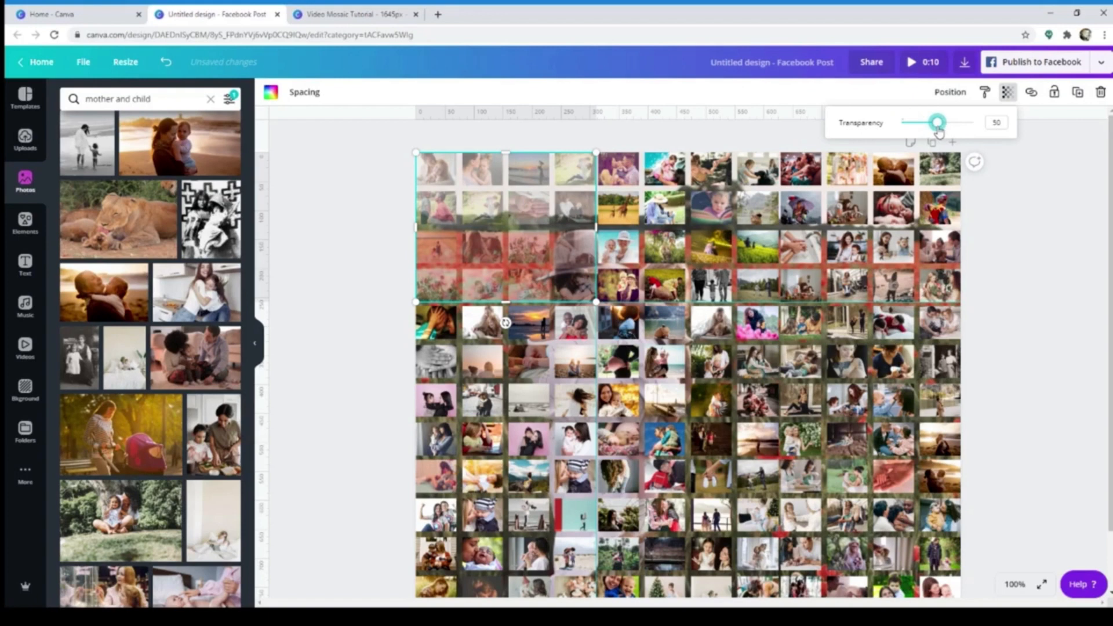
pyautogui.click(1046, 211)
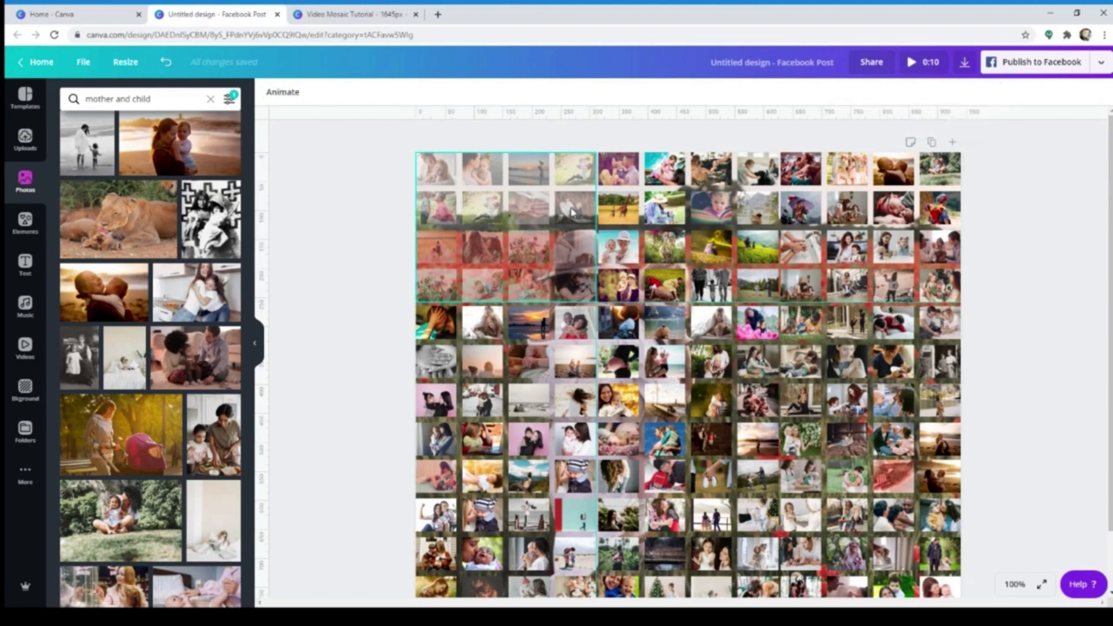
# Set the transparency of the top-middle photo grid to 50
pyautogui.click(659, 216)
pyautogui.click(1009, 93)
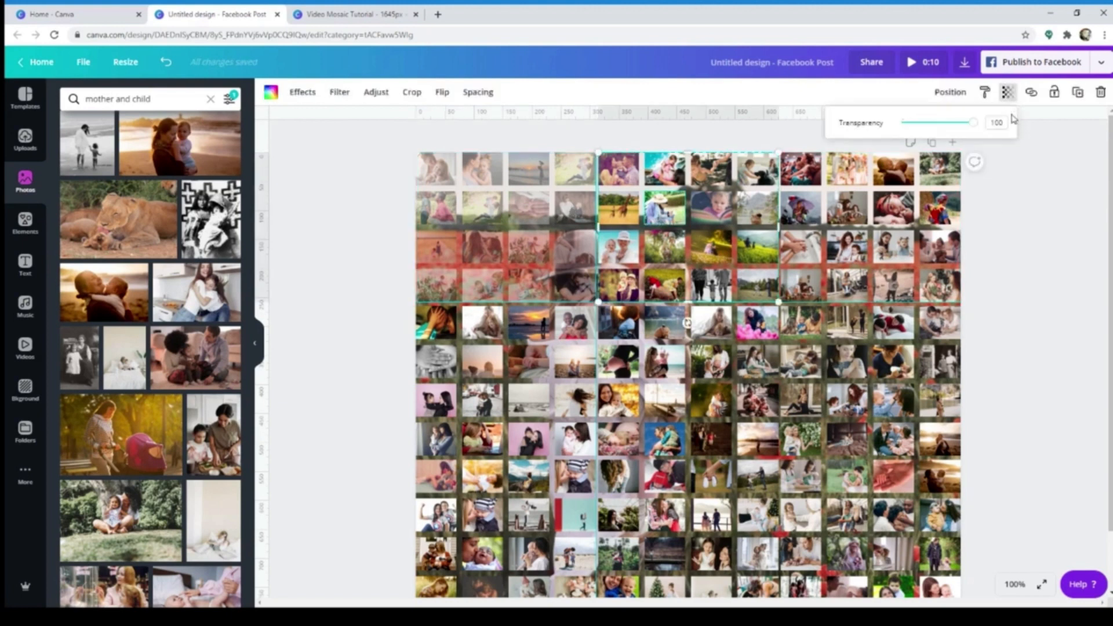
pyautogui.write('50')
pyautogui.press('Return')
pyautogui.click(984, 172)
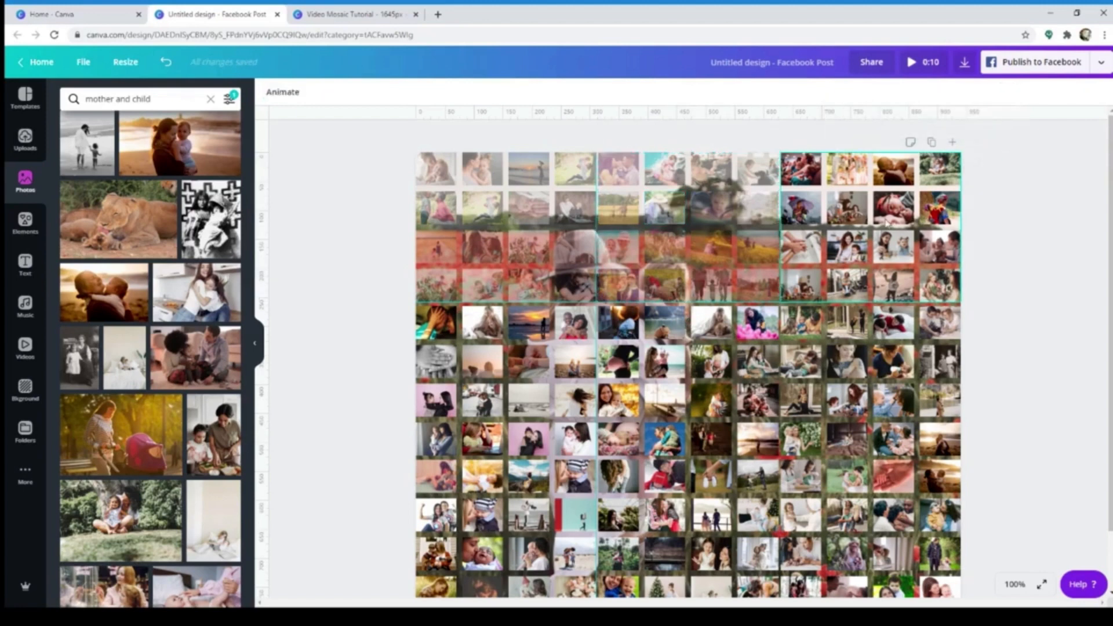
# Reduce the top-right photo grid's transparency value to 50
pyautogui.click(888, 223)
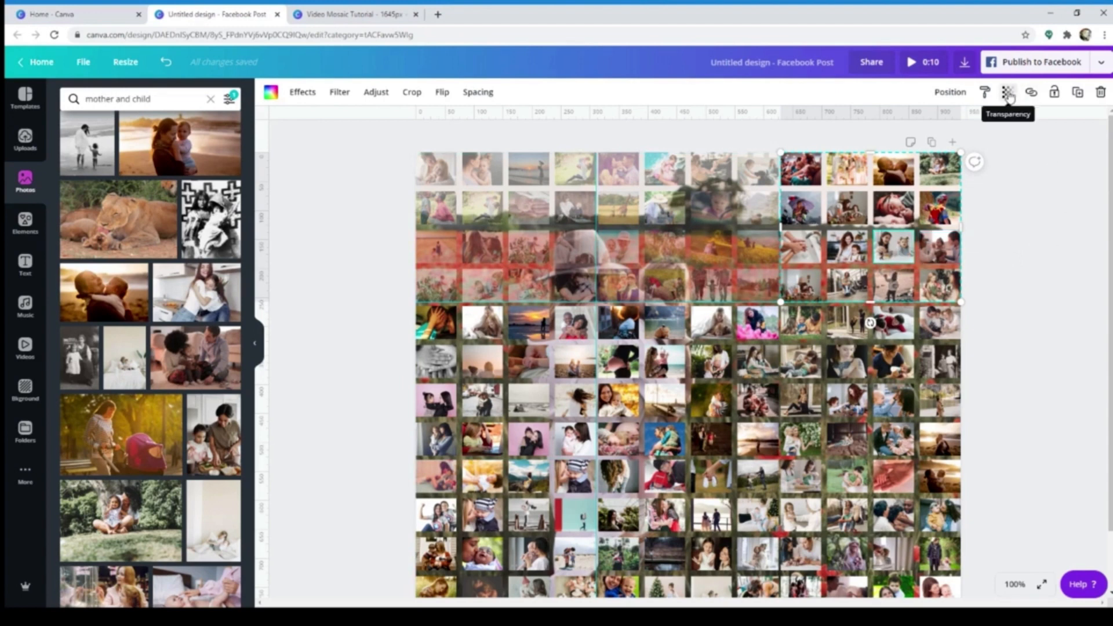
pyautogui.click(1009, 94)
pyautogui.moveTo(972, 127); pyautogui.dragTo(940, 128)
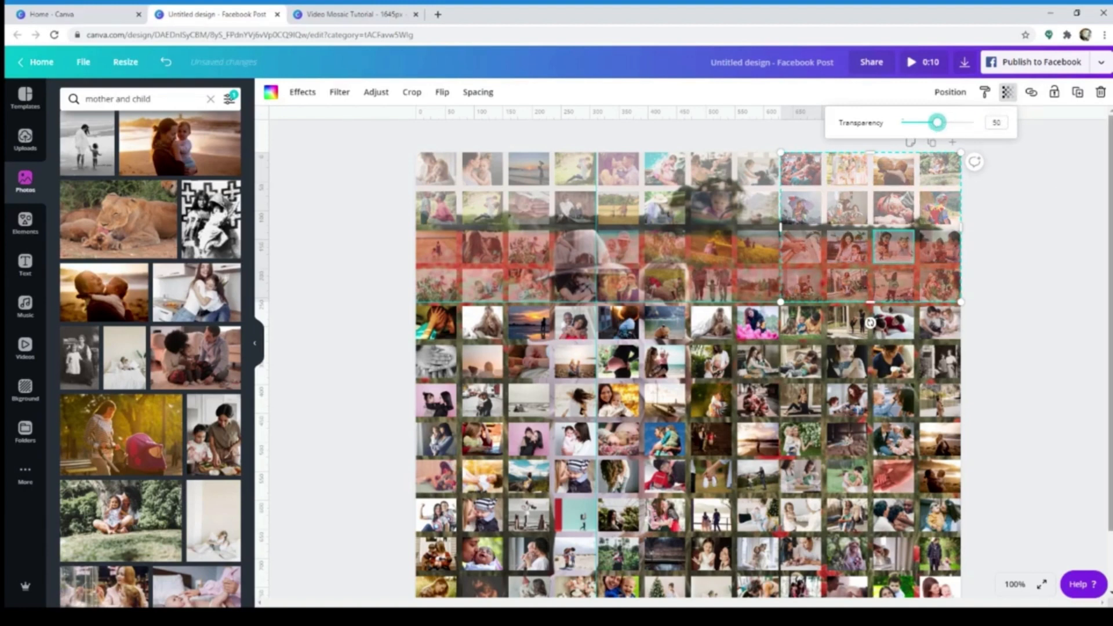
pyautogui.click(1027, 272)
# Lower the transparency value of the middle-left photo grid to about 50
pyautogui.click(499, 359)
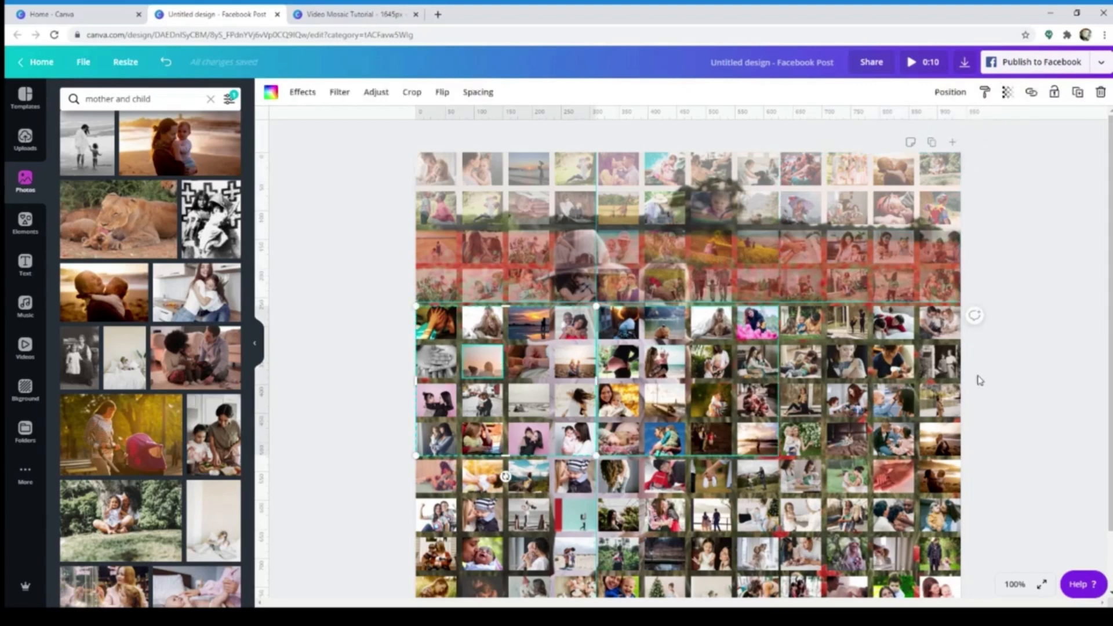
pyautogui.click(1008, 91)
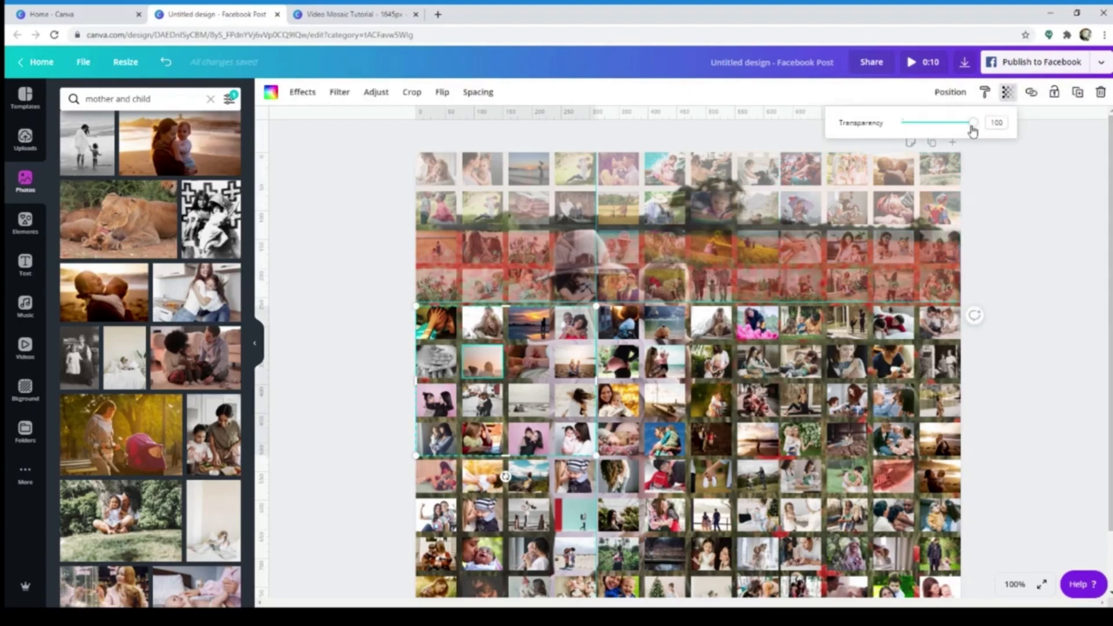
pyautogui.moveTo(973, 124); pyautogui.dragTo(938, 125)
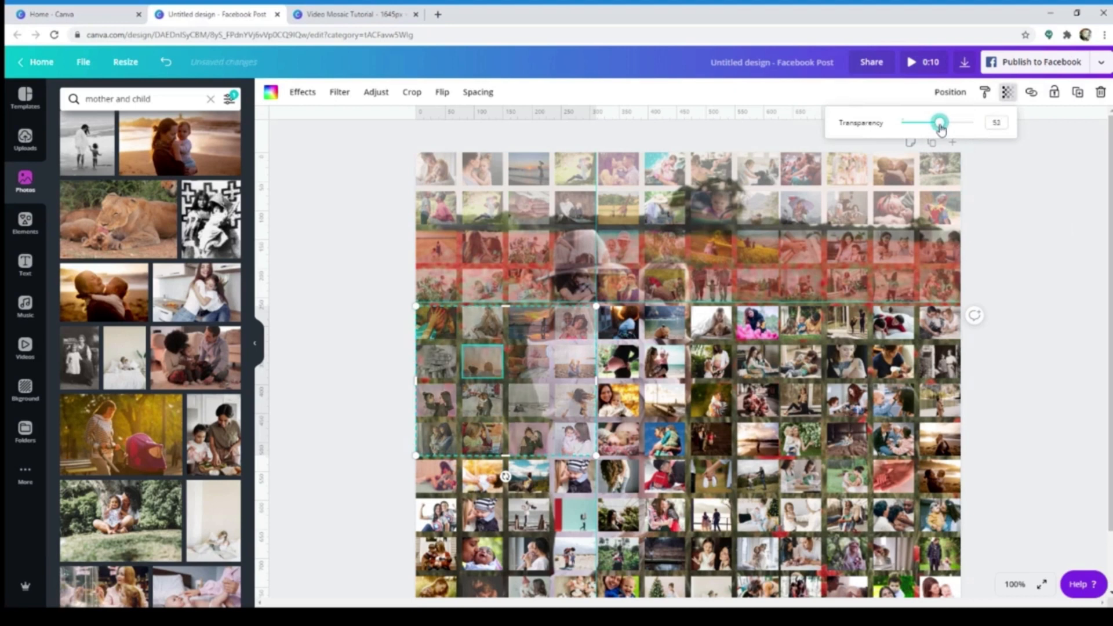
pyautogui.click(994, 124)
pyautogui.click(1034, 199)
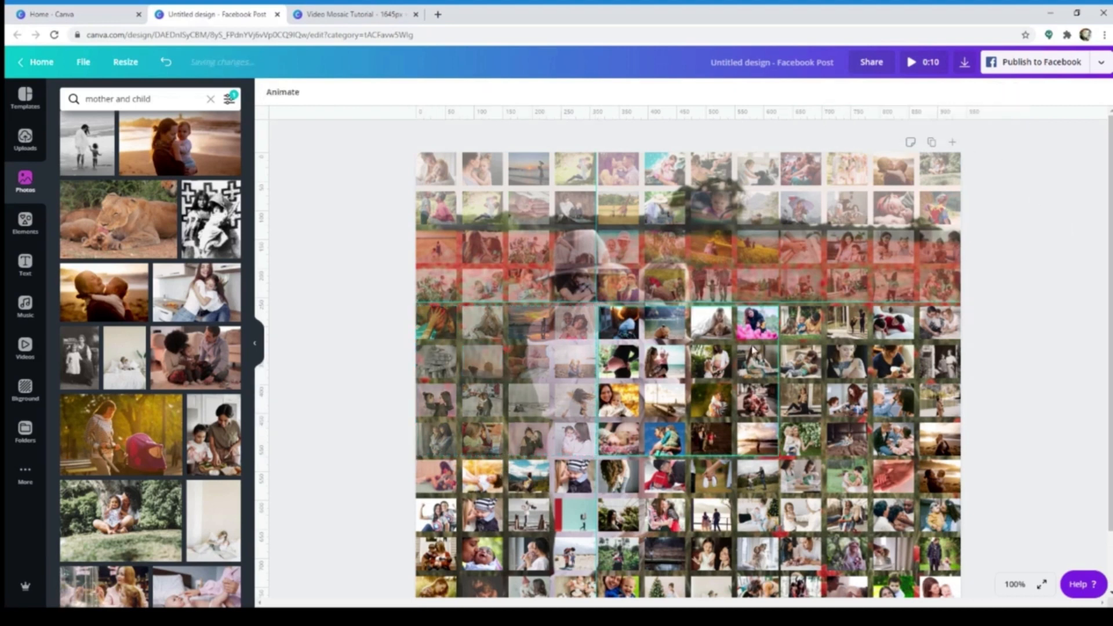
# Set the transparency of the centre and middle-right photo grids to 50
pyautogui.click(754, 351)
pyautogui.click(1008, 92)
pyautogui.moveTo(976, 132); pyautogui.dragTo(941, 130)
pyautogui.click(1023, 189)
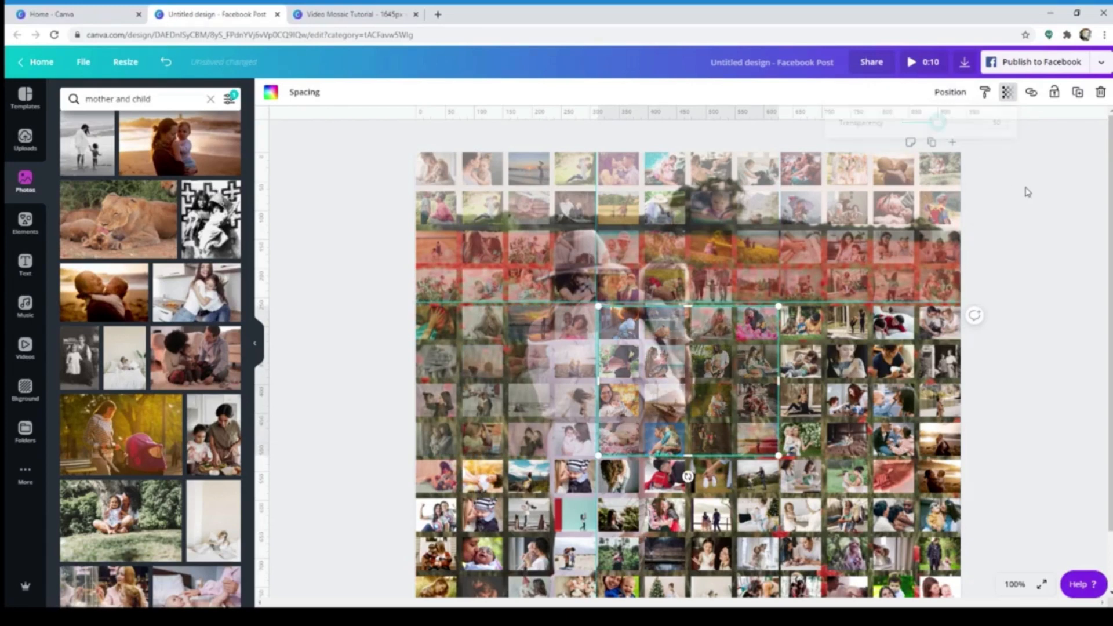
pyautogui.click(893, 401)
pyautogui.click(1008, 91)
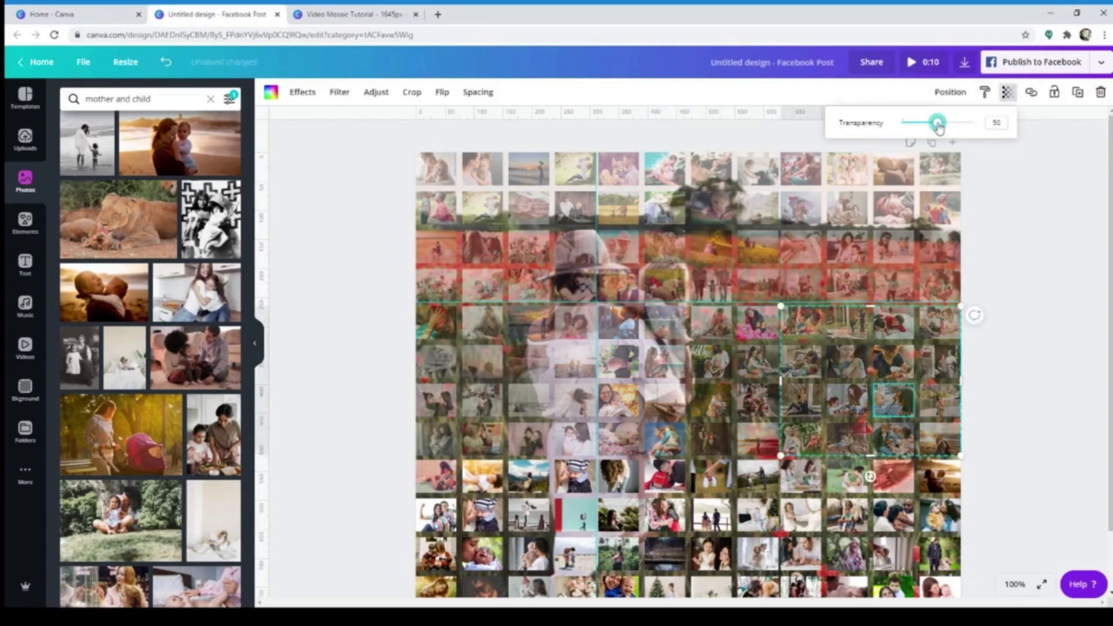
pyautogui.click(1035, 165)
# Set the transparency of the bottom-left photo grid to 50
pyautogui.scroll(-1, 812, 400)
pyautogui.click(527, 464)
pyautogui.click(1008, 92)
pyautogui.moveTo(975, 129); pyautogui.dragTo(938, 132)
pyautogui.click(1004, 123)
pyautogui.write('5')
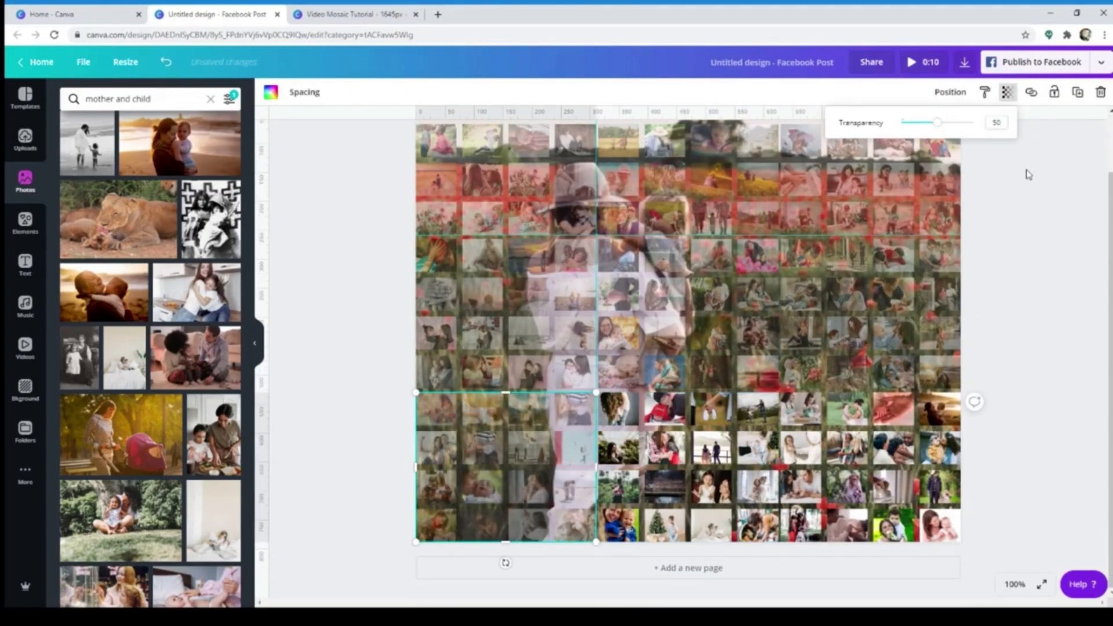
pyautogui.click(1029, 174)
pyautogui.click(712, 485)
pyautogui.keyDown('shift'); pyautogui.click(851, 443); pyautogui.keyUp('shift')
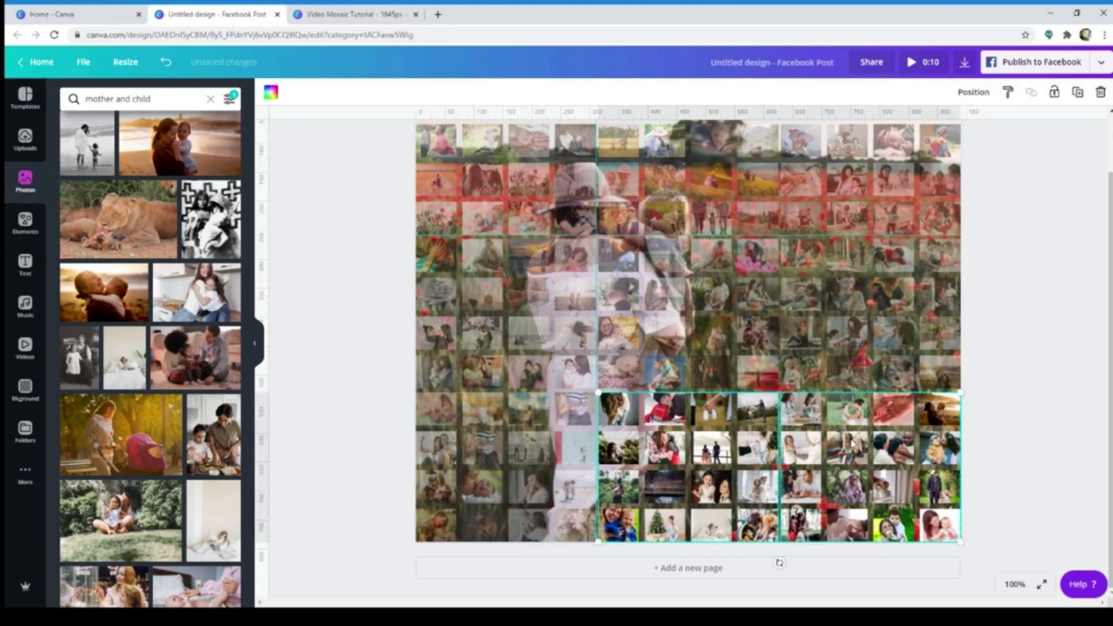
pyautogui.click(996, 381)
# Set the transparency of the bottom-middle photo grid to 50
pyautogui.click(758, 450)
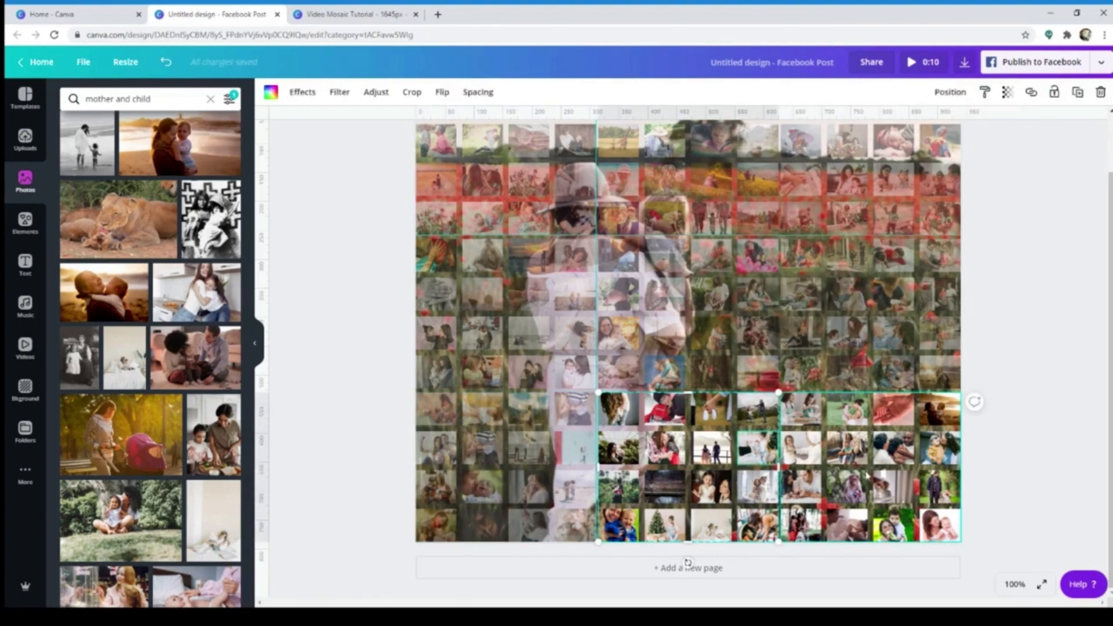
pyautogui.click(1008, 92)
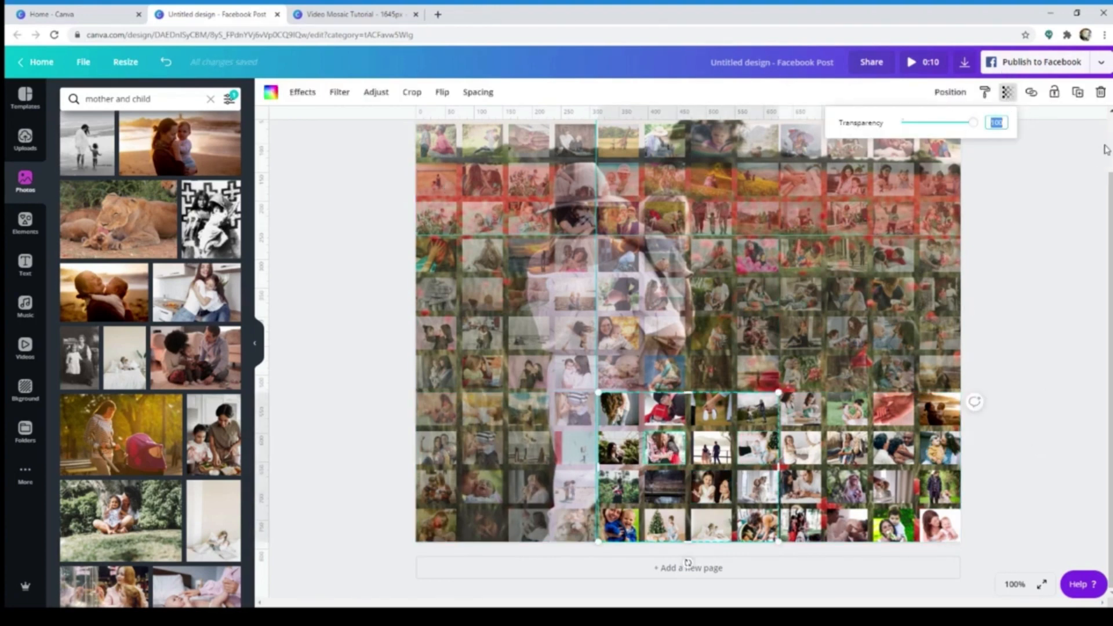
pyautogui.write('50')
pyautogui.press('Return')
# Set the transparency of the bottom-right photo grid to 50
pyautogui.click(940, 448)
pyautogui.click(1008, 92)
pyautogui.click(997, 123)
pyautogui.write('50')
pyautogui.press('Return')
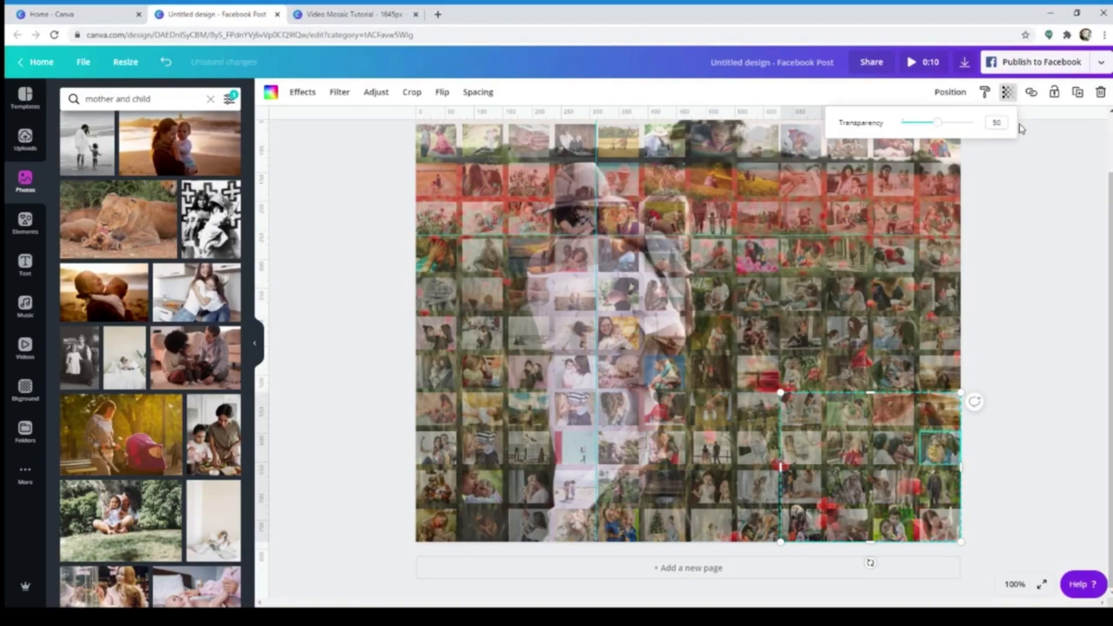
pyautogui.click(1057, 313)
pyautogui.scroll(1, 1006, 368)
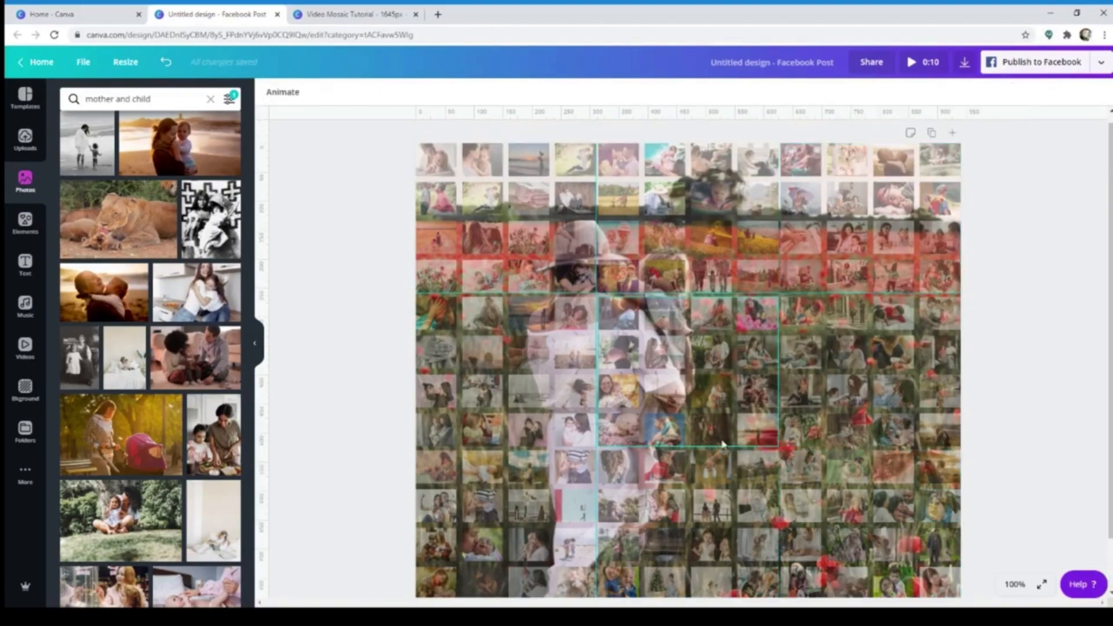
pyautogui.scroll(-1, 1033, 394)
pyautogui.scroll(1, 1033, 390)
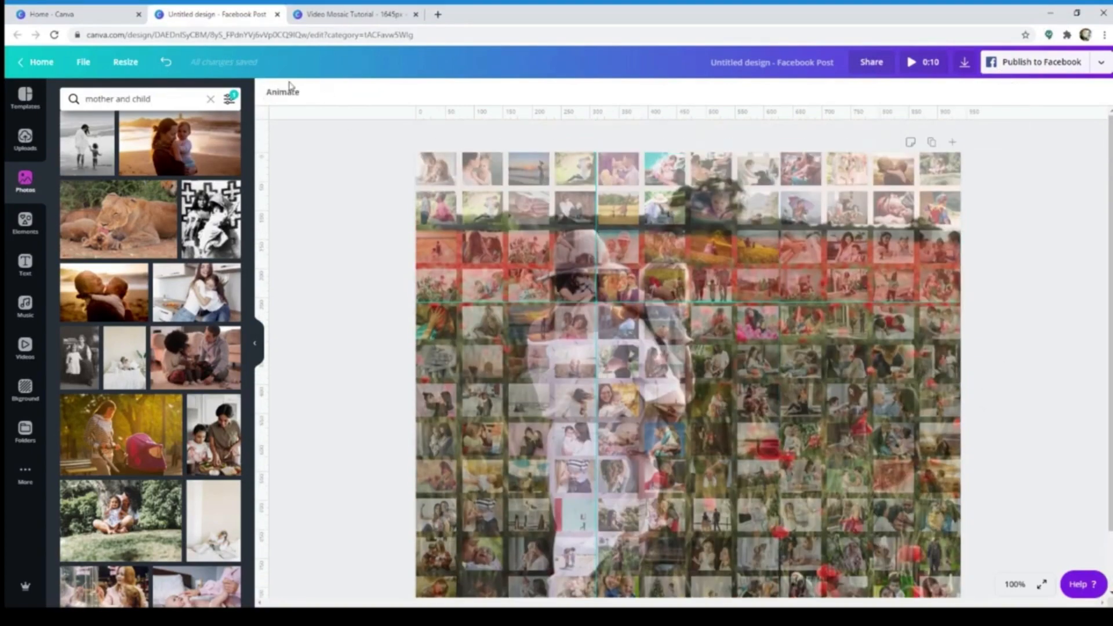
pyautogui.click(458, 177)
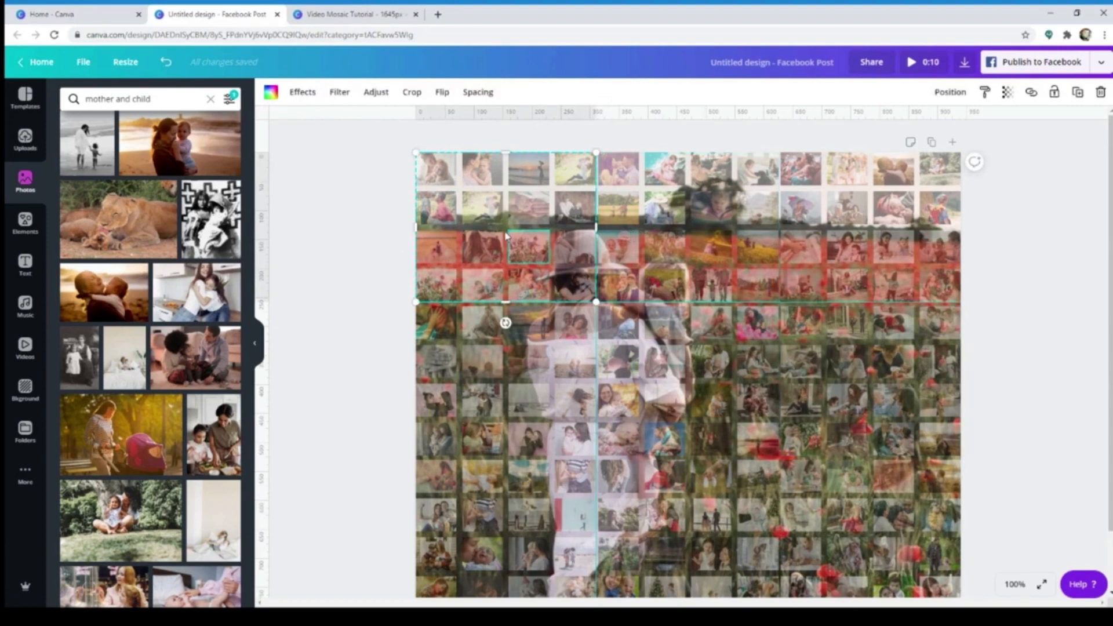
pyautogui.scroll(-1, 694, 392)
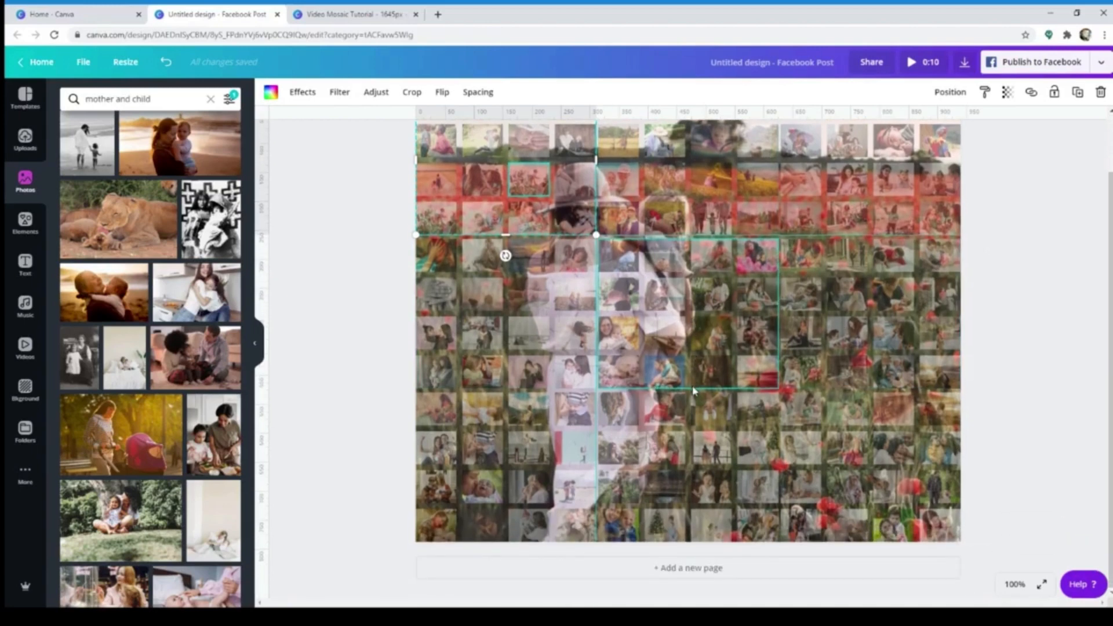
pyautogui.scroll(1, 988, 405)
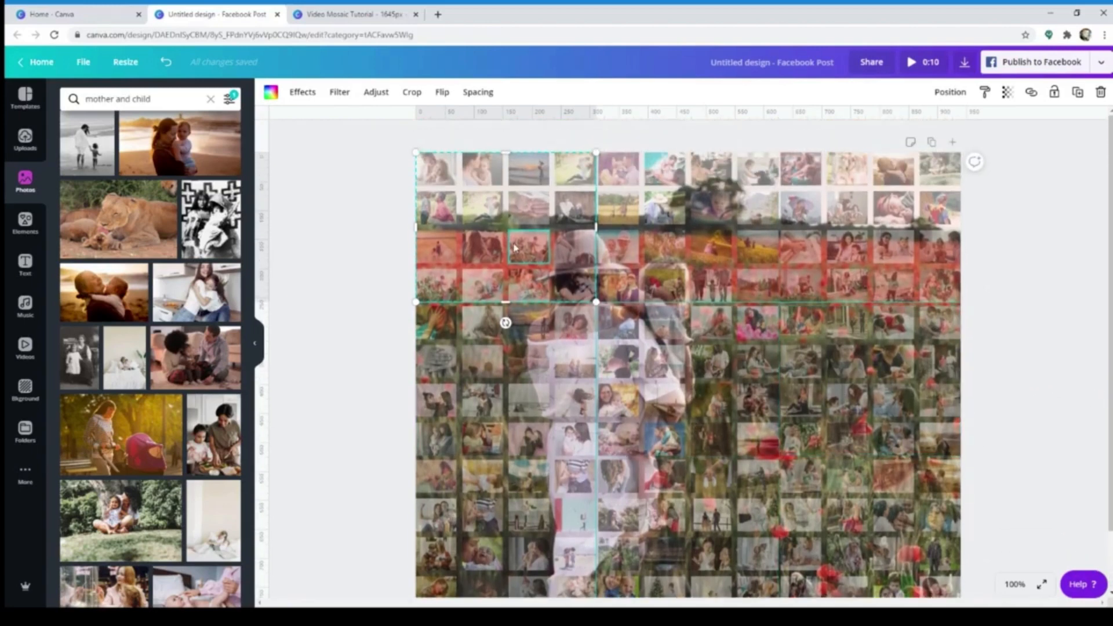
pyautogui.click(1007, 242)
pyautogui.click(575, 251)
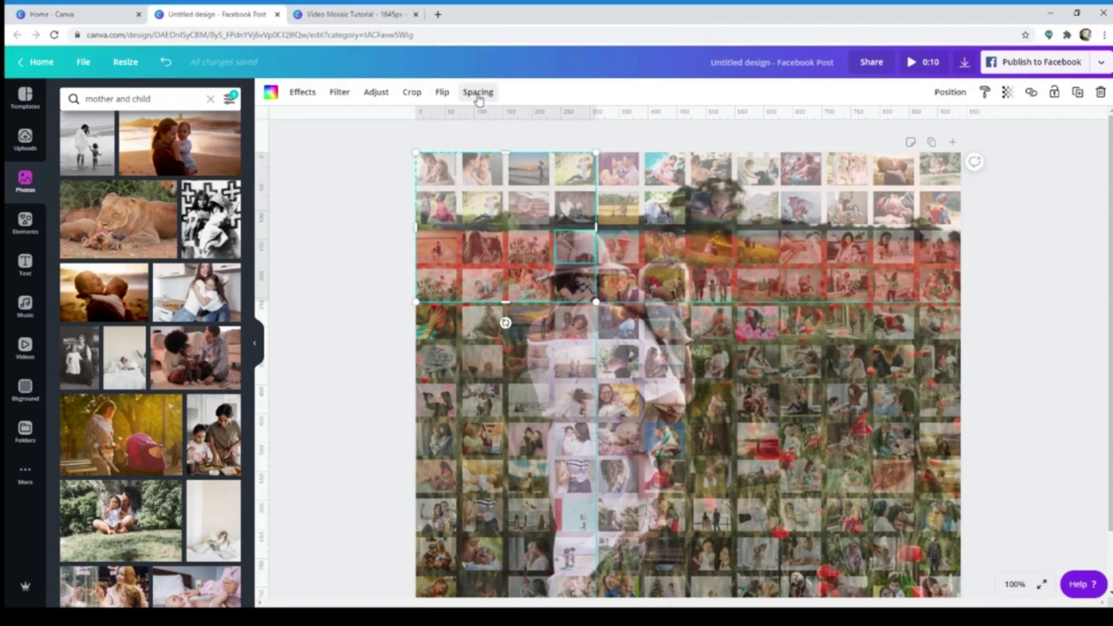
pyautogui.click(478, 96)
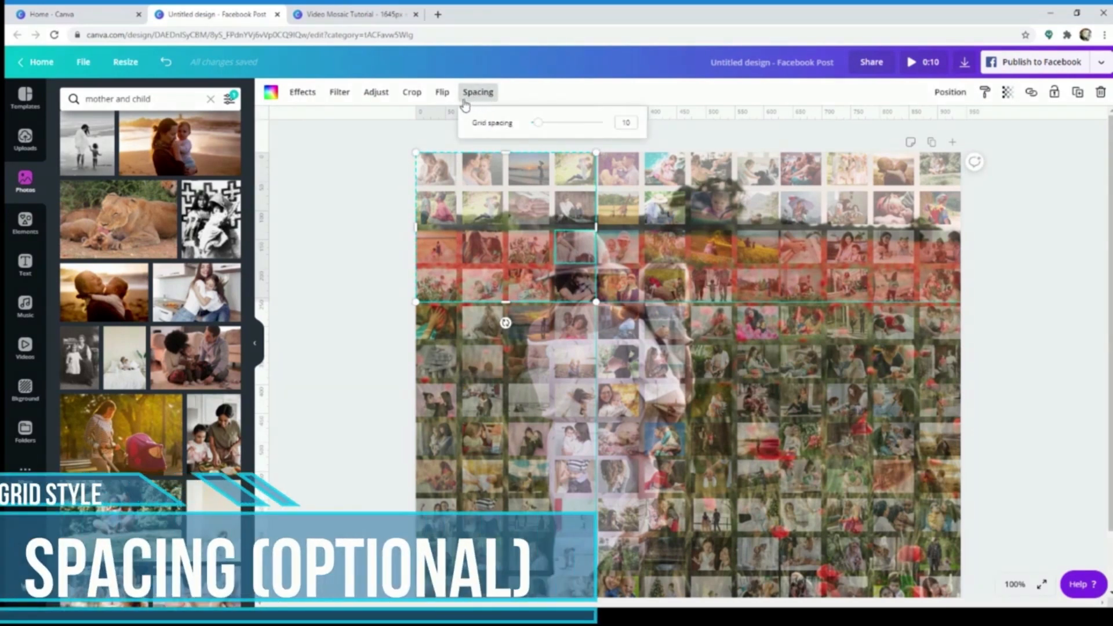
pyautogui.click(392, 254)
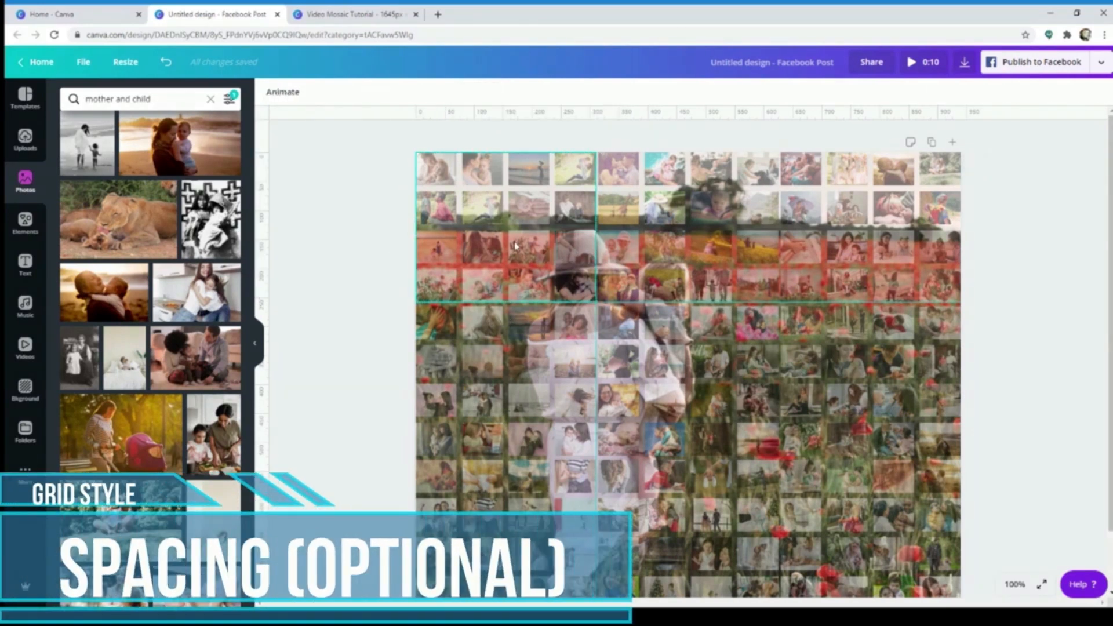
# Set the grid spacing of the top-left photo grid to 0
pyautogui.click(514, 242)
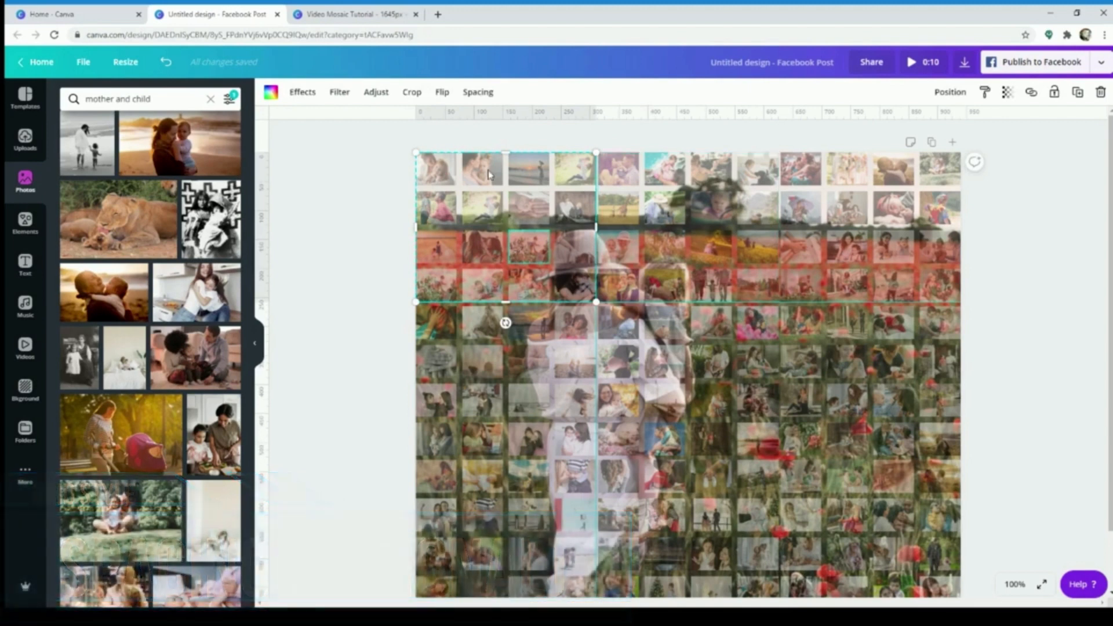
pyautogui.click(487, 97)
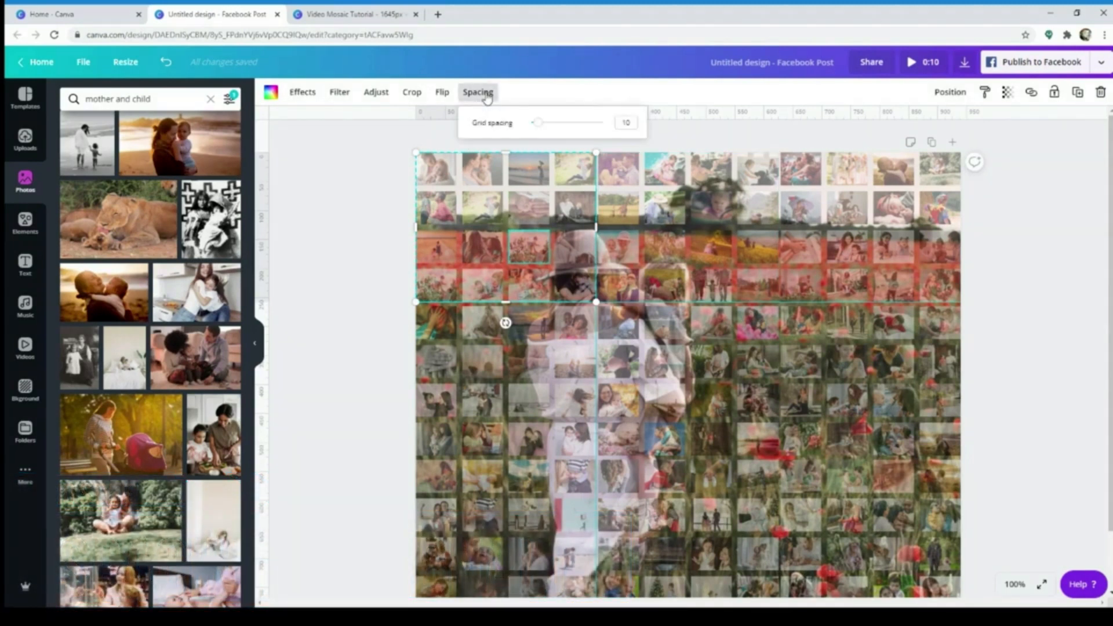
pyautogui.moveTo(538, 125); pyautogui.dragTo(508, 124)
# Set the grid spacing of the top-middle and top-right photo grids to 0
pyautogui.click(719, 255)
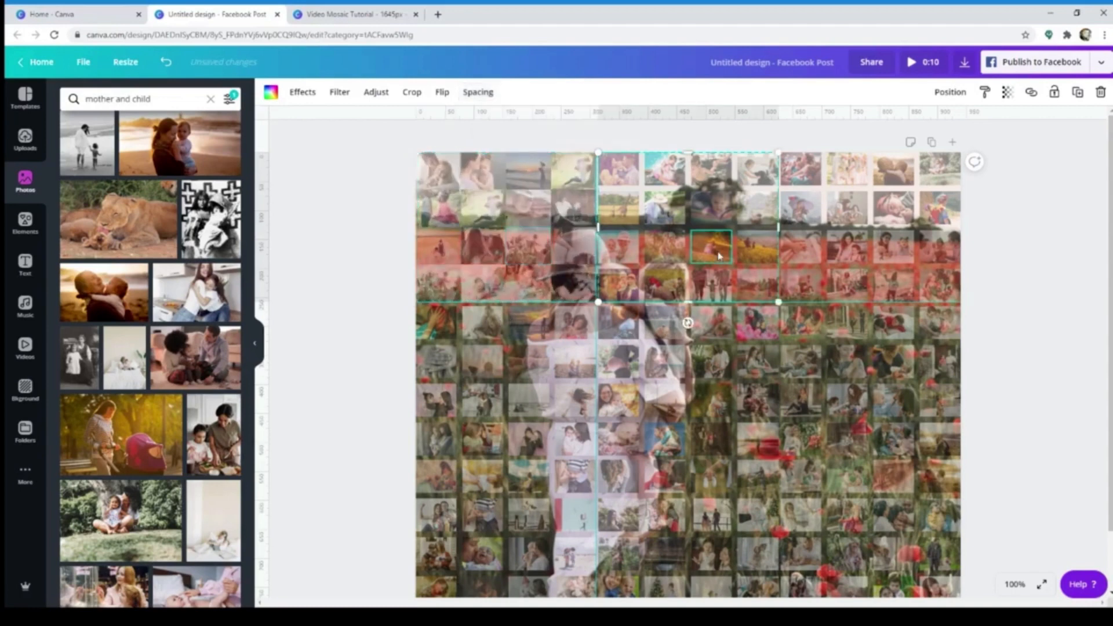
pyautogui.click(475, 96)
pyautogui.moveTo(537, 132); pyautogui.dragTo(493, 124)
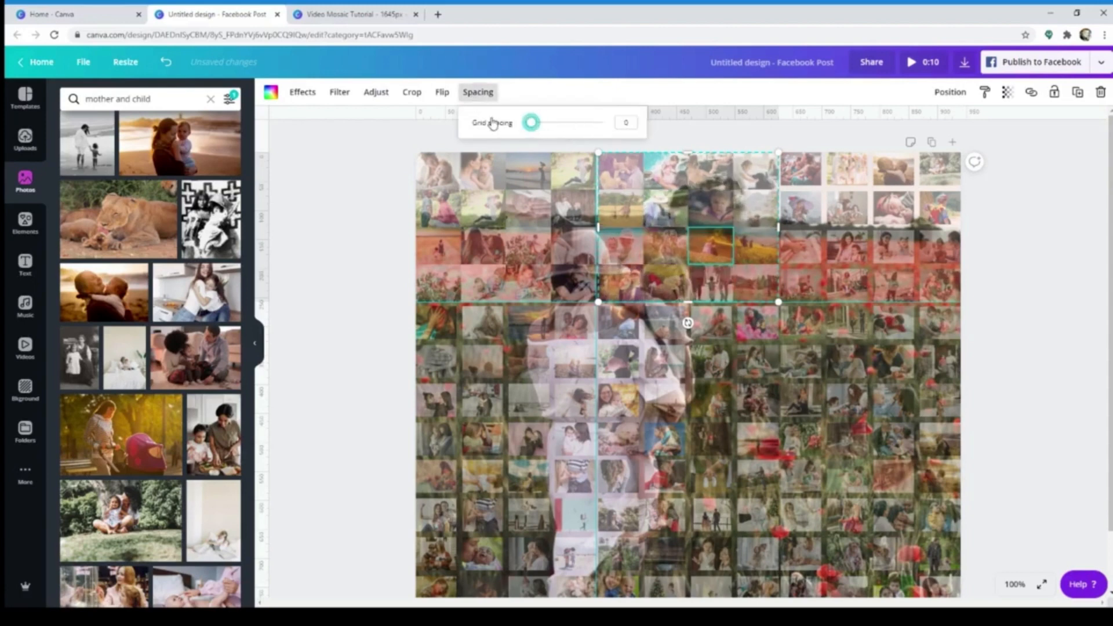
pyautogui.click(893, 253)
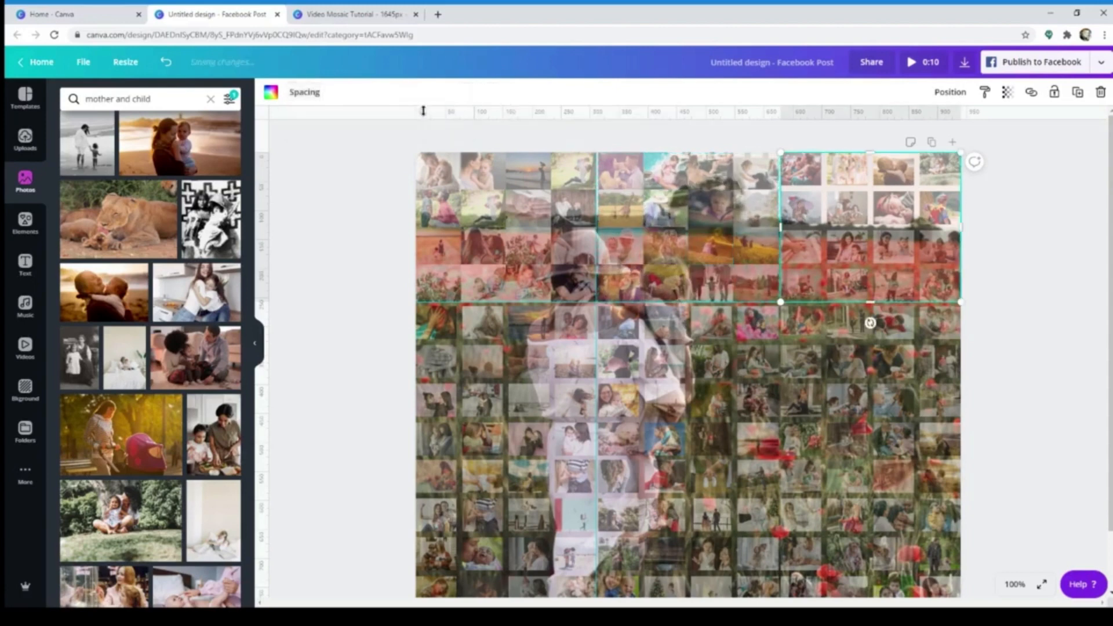
pyautogui.click(305, 93)
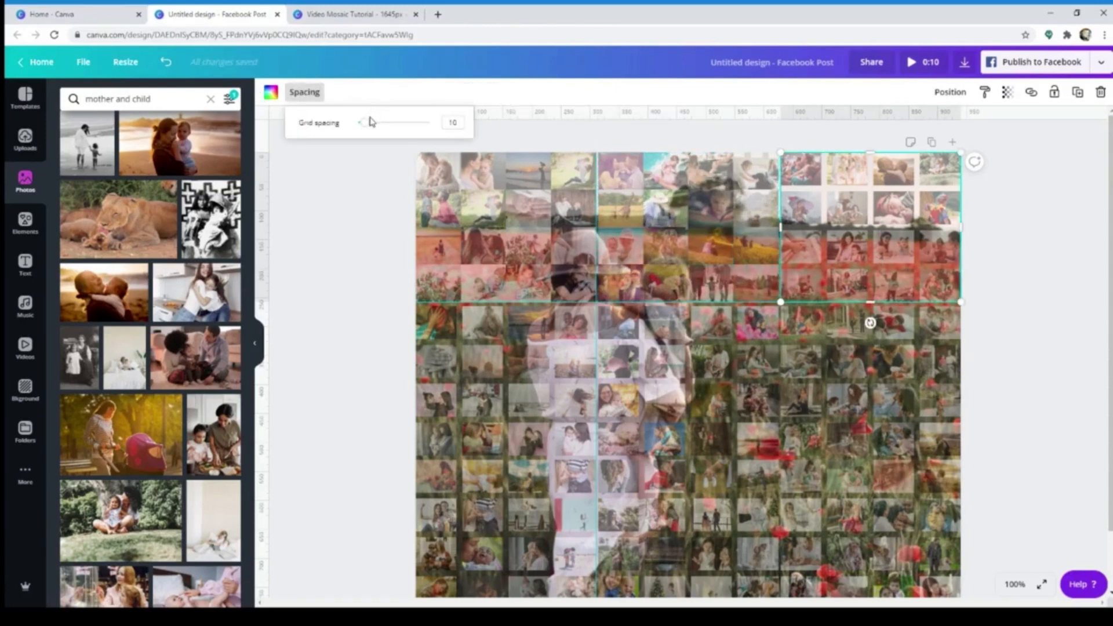
pyautogui.moveTo(371, 122); pyautogui.dragTo(319, 129)
# Set the grid spacing of the middle-left and centre photo grids to 0
pyautogui.click(483, 361)
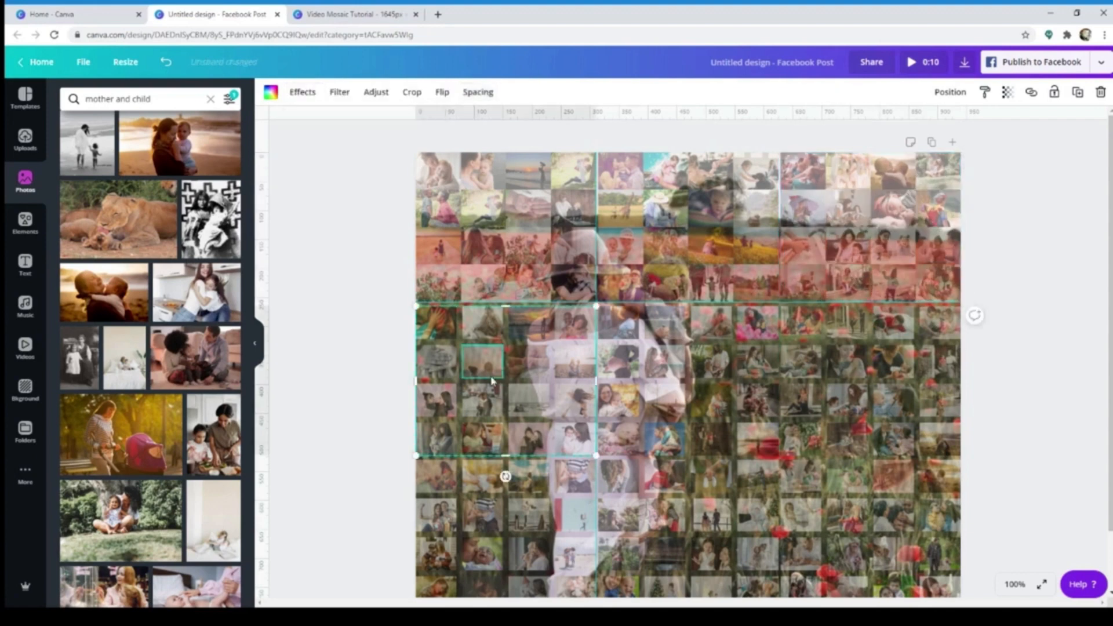
pyautogui.click(482, 94)
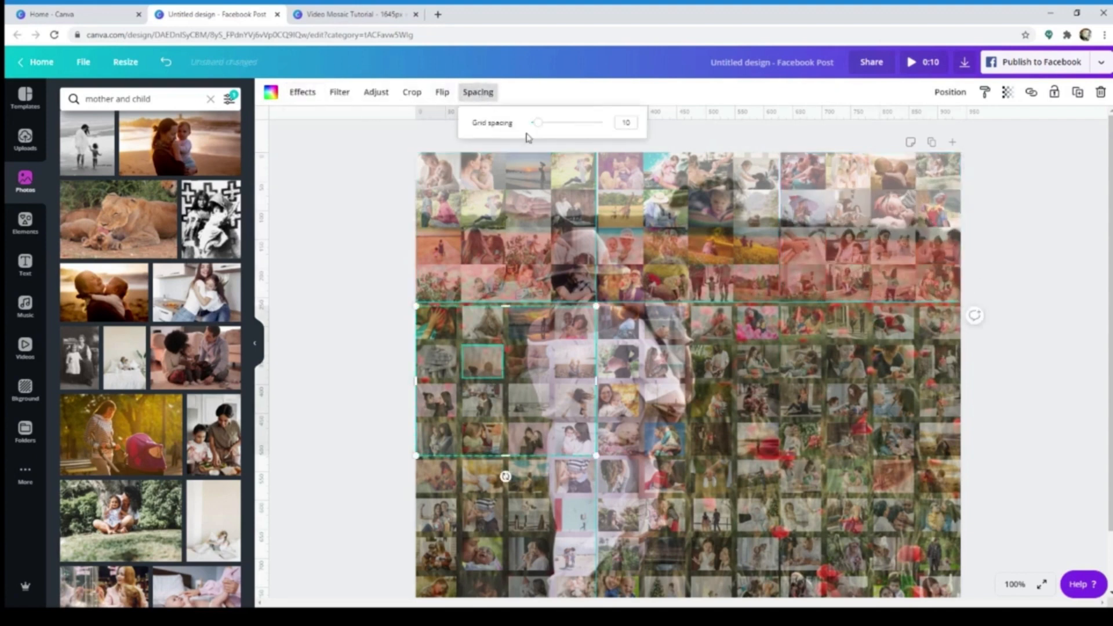
pyautogui.moveTo(537, 126); pyautogui.dragTo(497, 121)
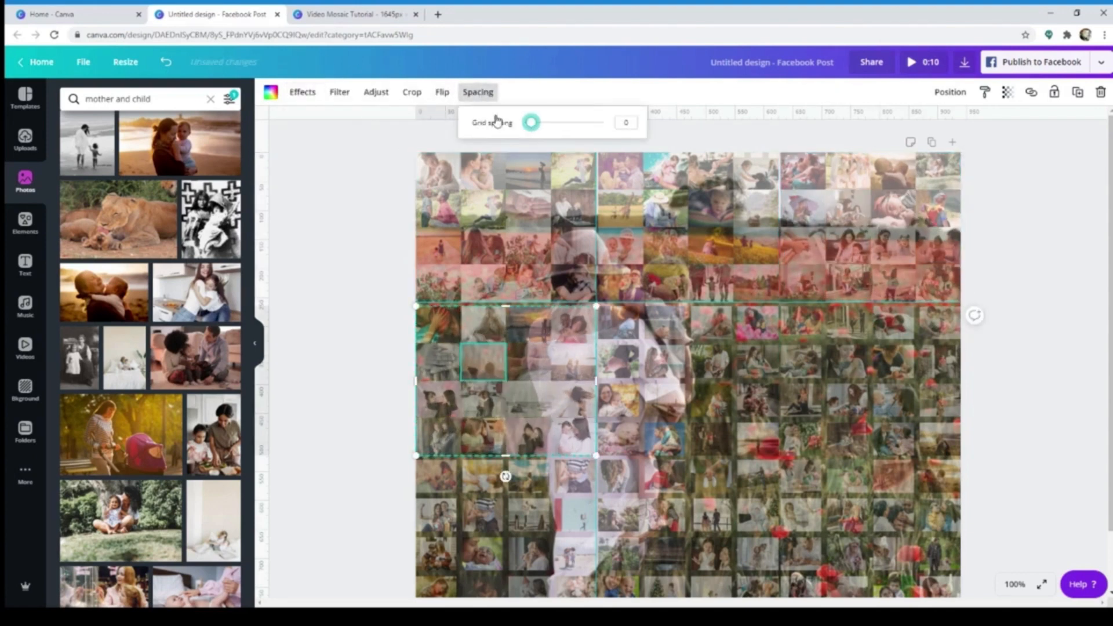
pyautogui.click(666, 360)
pyautogui.click(481, 94)
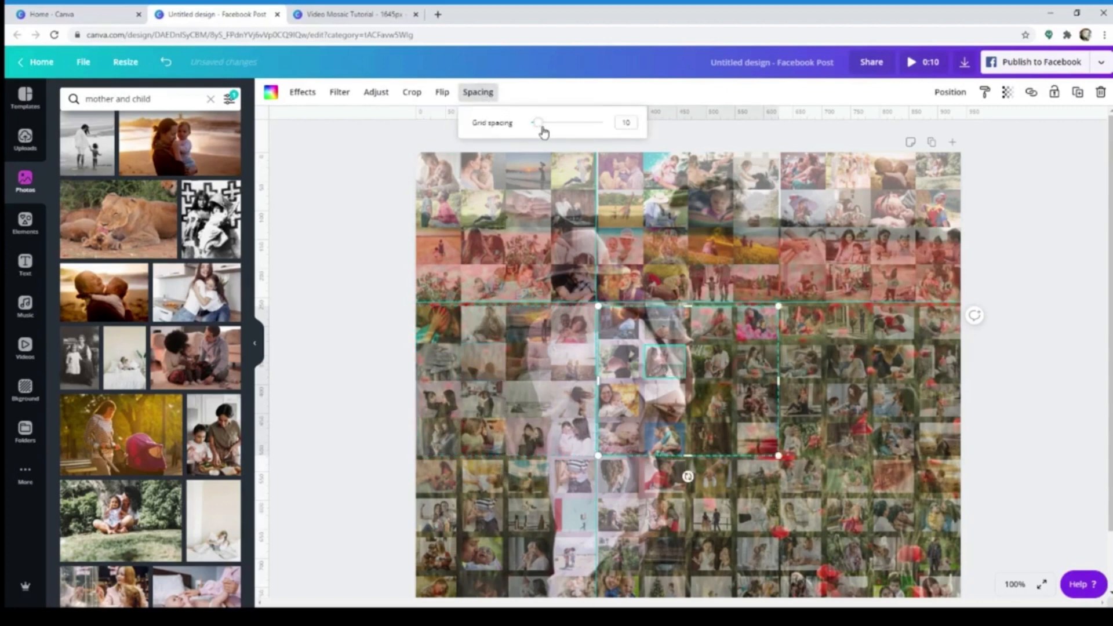
pyautogui.moveTo(539, 125); pyautogui.dragTo(508, 124)
# Set the grid spacing of the middle-right photo grid to 0 and deselect it
pyautogui.click(885, 393)
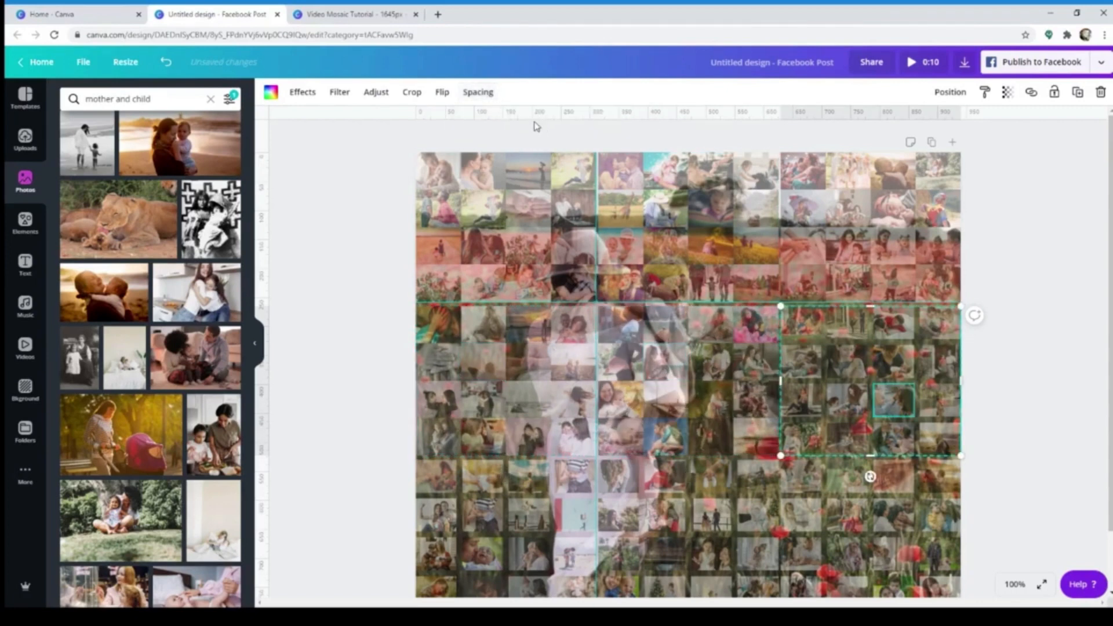
pyautogui.click(481, 94)
pyautogui.moveTo(540, 123); pyautogui.dragTo(490, 121)
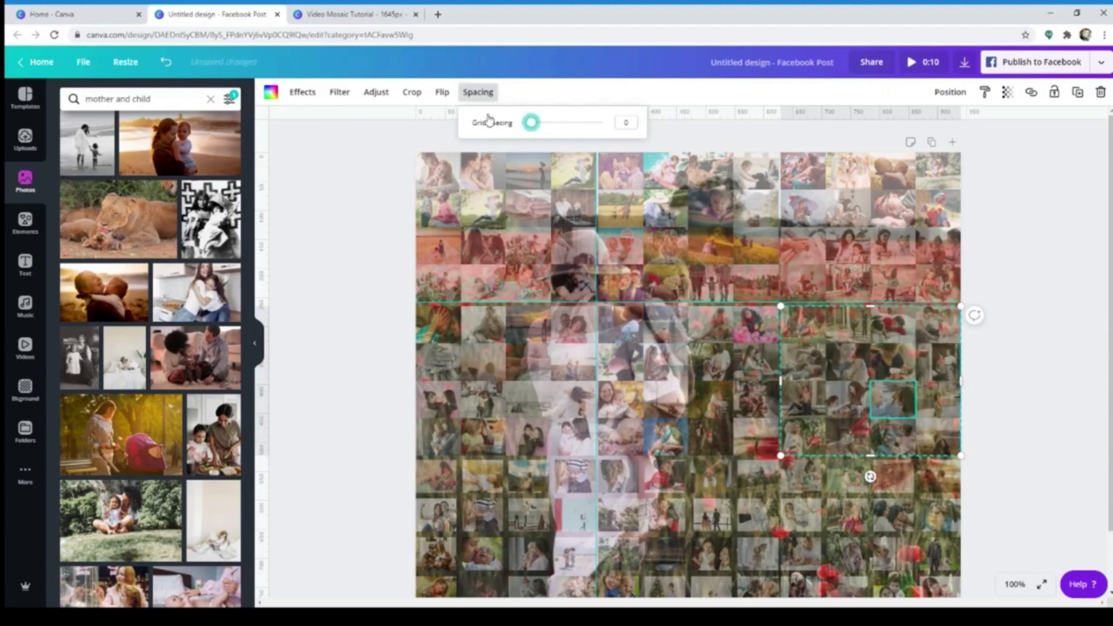
pyautogui.click(1038, 356)
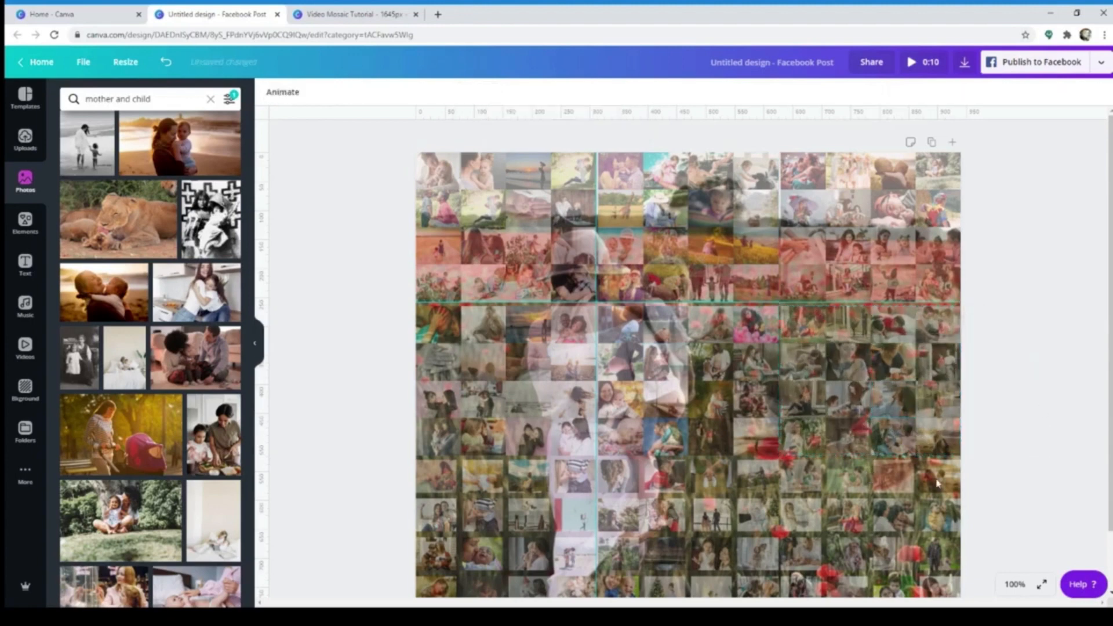
# Set the grid spacing of the bottom-left and bottom-middle photo grids to 0
pyautogui.click(528, 515)
pyautogui.click(478, 92)
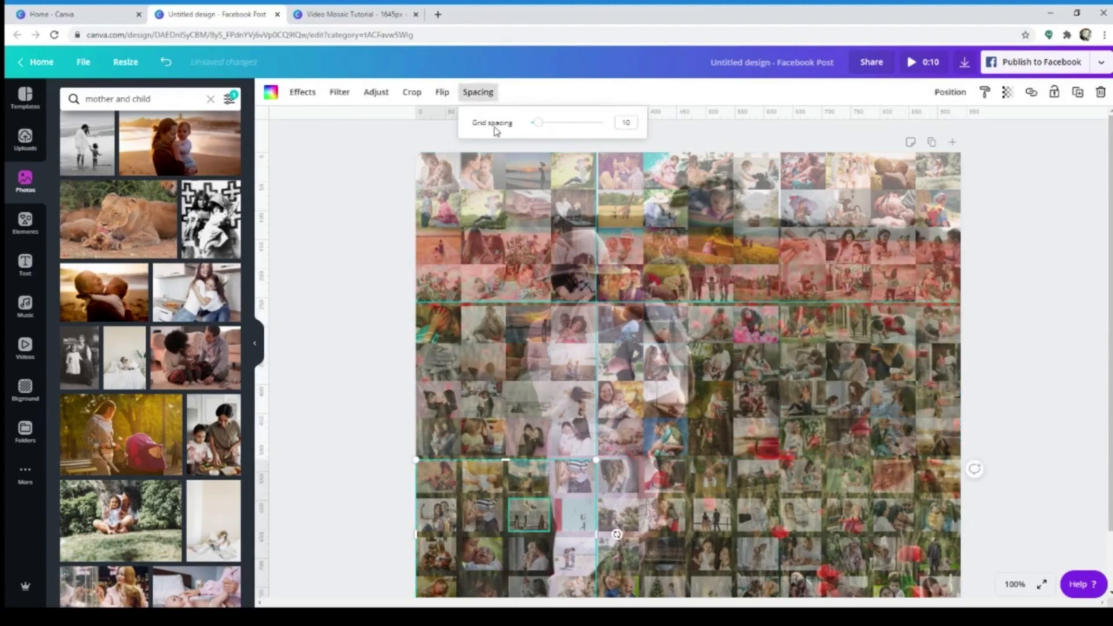
pyautogui.moveTo(536, 123); pyautogui.dragTo(501, 122)
pyautogui.click(716, 528)
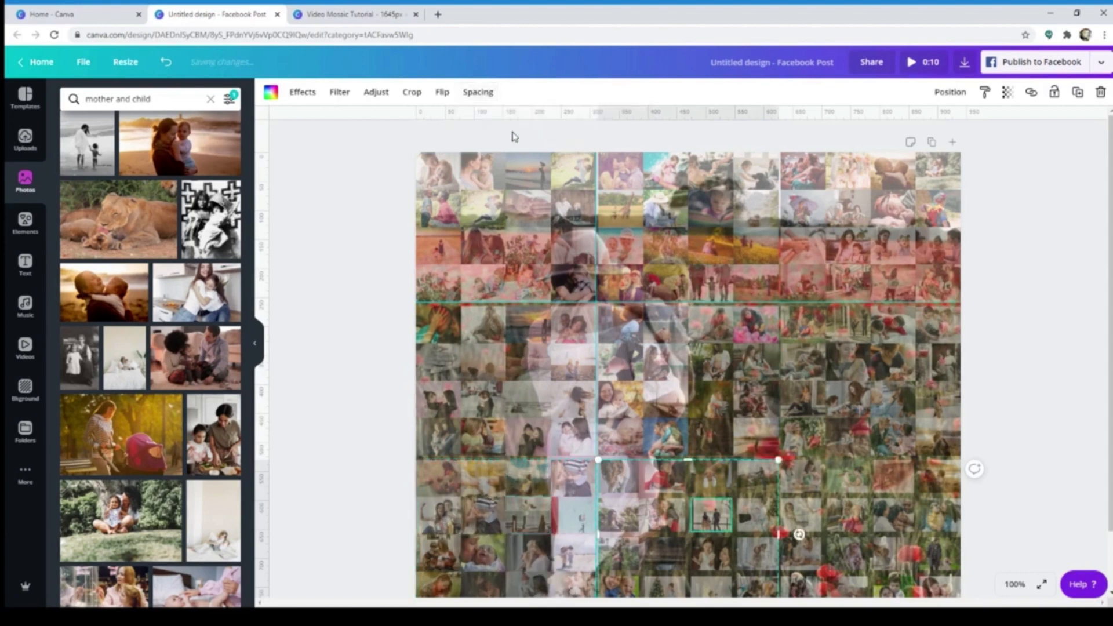
pyautogui.click(486, 94)
pyautogui.moveTo(539, 123); pyautogui.dragTo(498, 123)
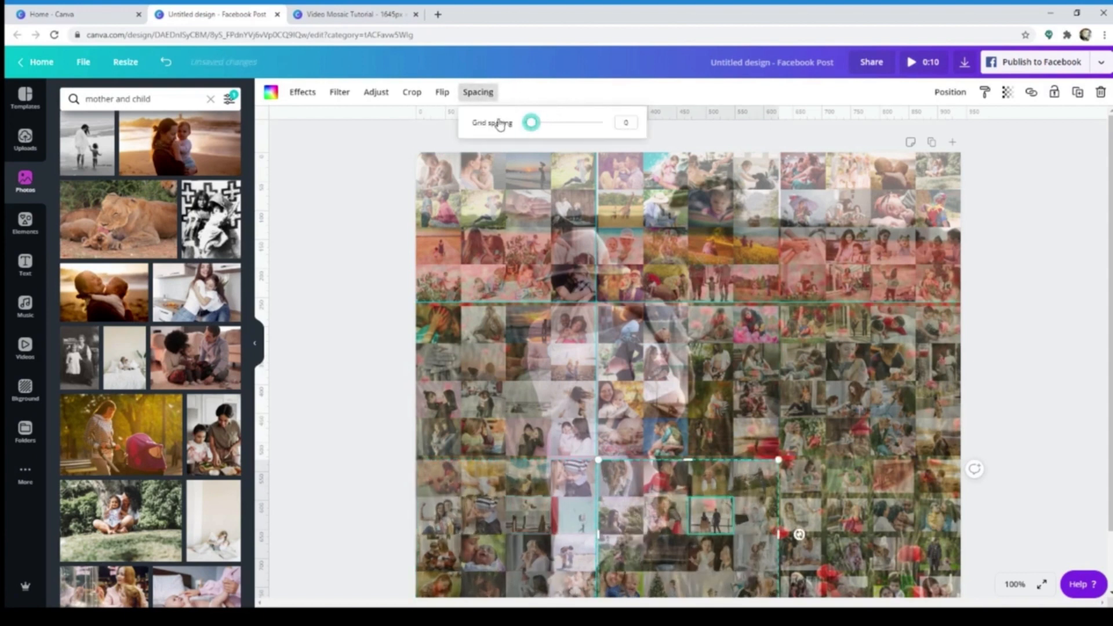
# Set the grid spacing of the bottom-right photo grid to 0 and deselect it
pyautogui.click(929, 523)
pyautogui.click(478, 100)
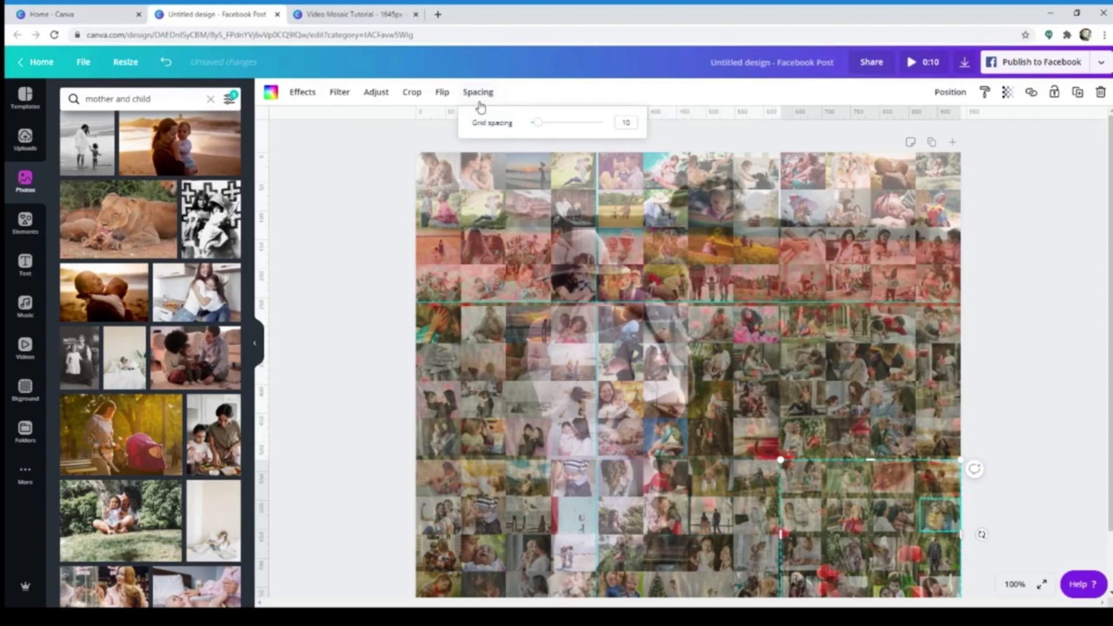
pyautogui.click(483, 91)
pyautogui.click(485, 90)
pyautogui.moveTo(539, 123); pyautogui.dragTo(530, 123)
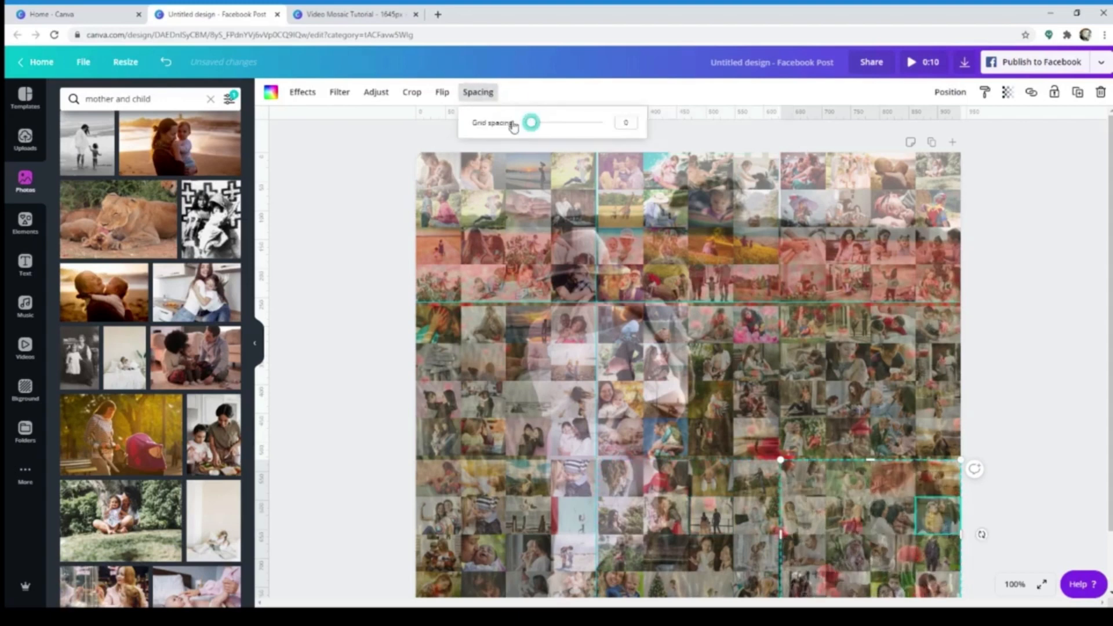
pyautogui.click(1073, 427)
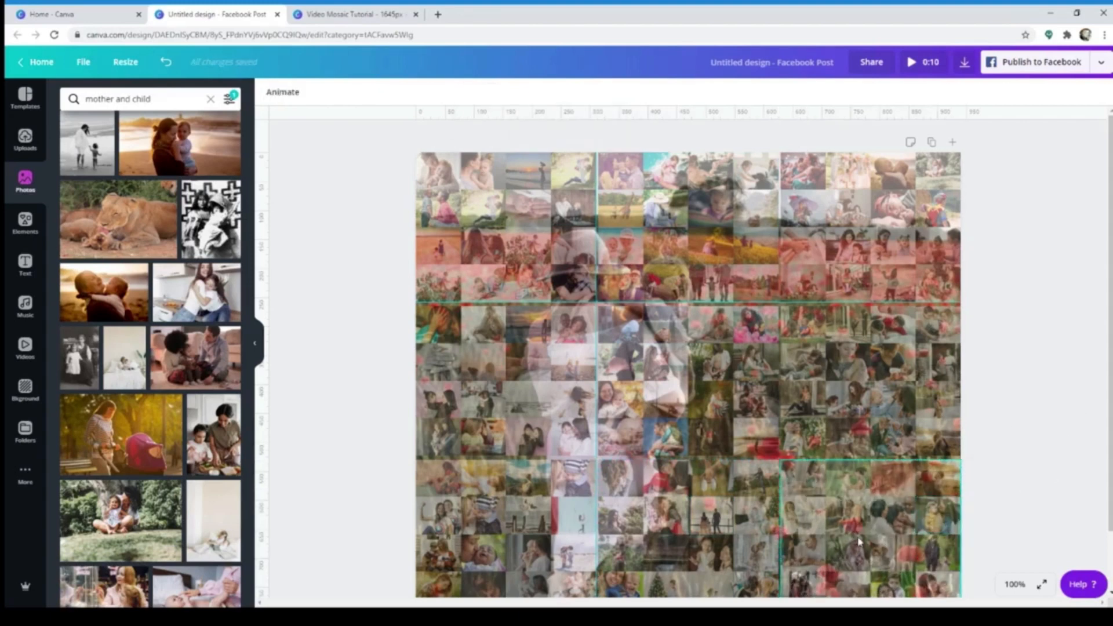
# Slightly enlarge the middle-left and centre photo grids to close the thin gaps between them and the neighbouring grids
pyautogui.click(573, 343)
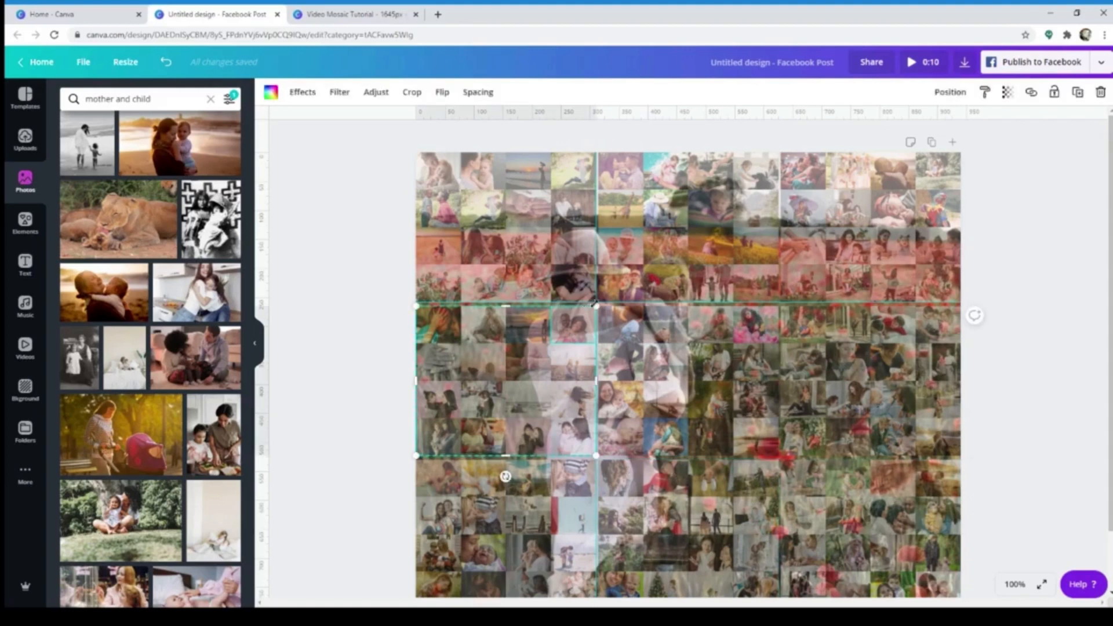
pyautogui.moveTo(596, 304); pyautogui.dragTo(596, 301)
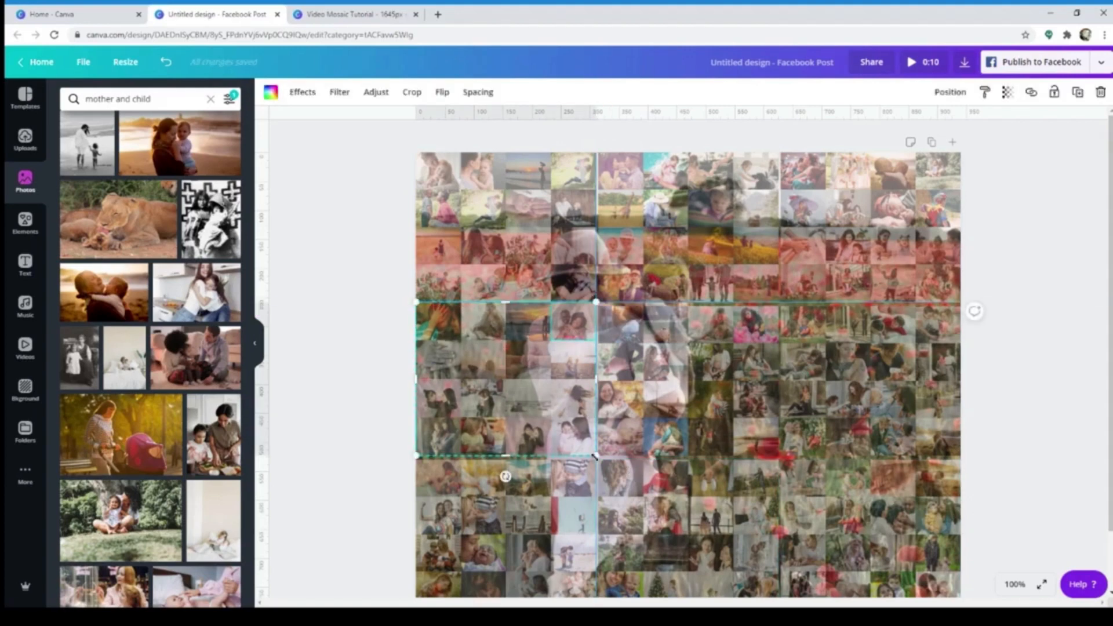
pyautogui.moveTo(596, 460); pyautogui.dragTo(598, 463)
pyautogui.click(711, 399)
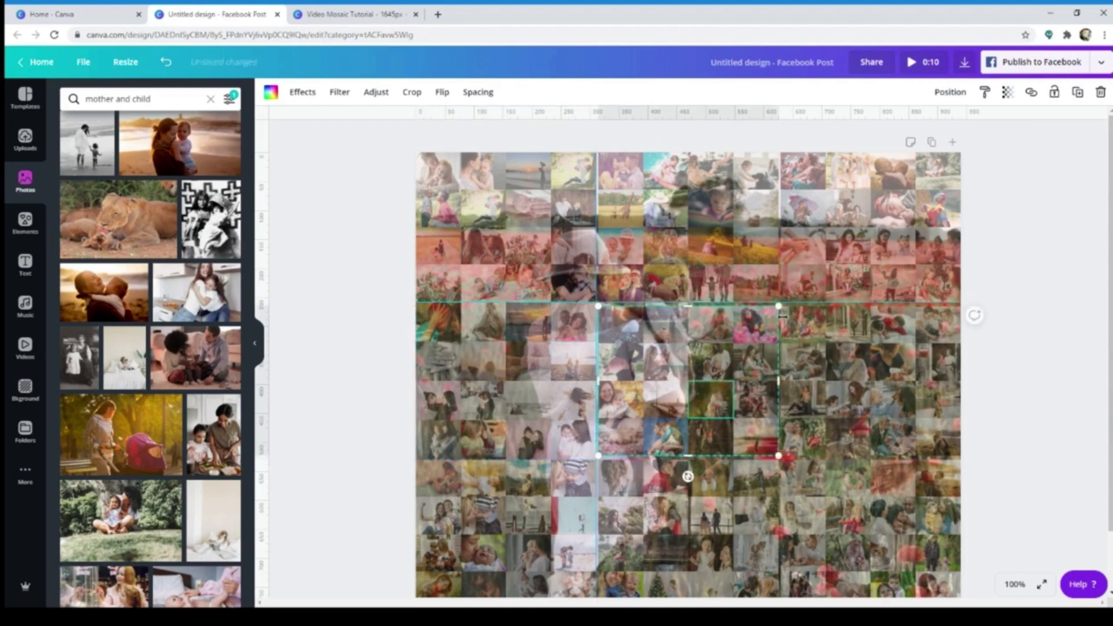
pyautogui.moveTo(782, 301); pyautogui.dragTo(781, 298)
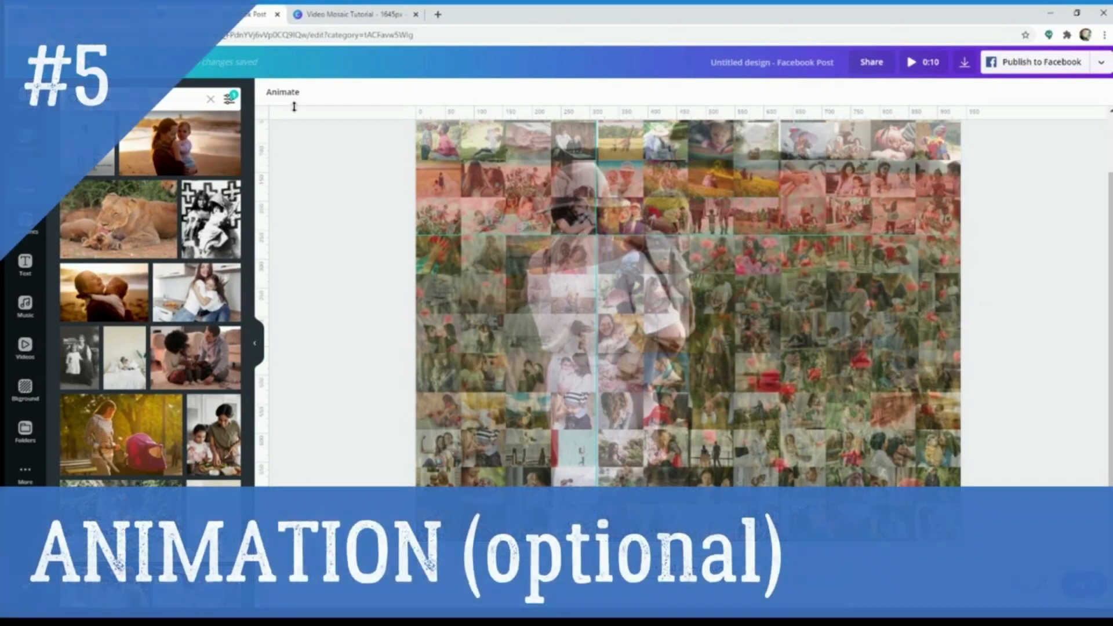
# Apply the Block animation to the page, play the full preview and close it
pyautogui.click(291, 95)
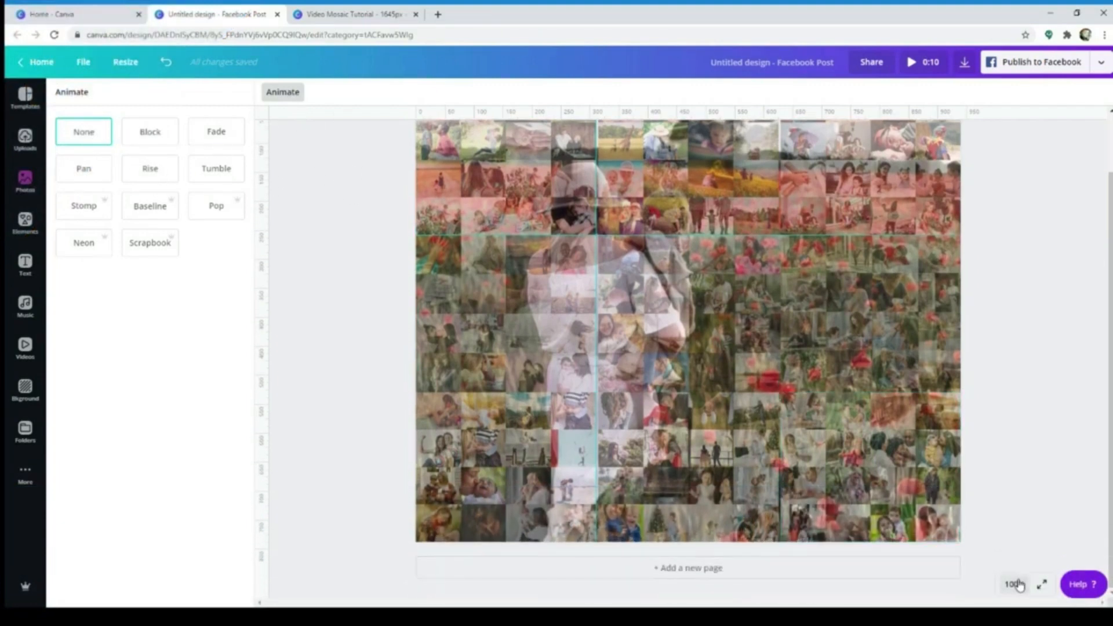
pyautogui.click(1020, 585)
pyautogui.click(1011, 428)
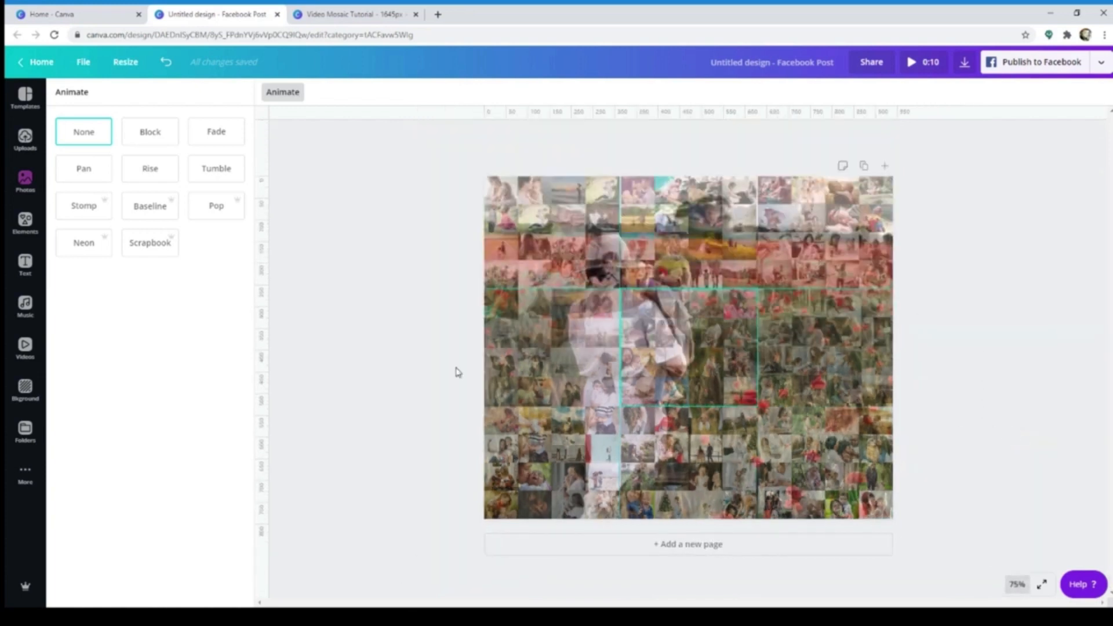
pyautogui.click(155, 134)
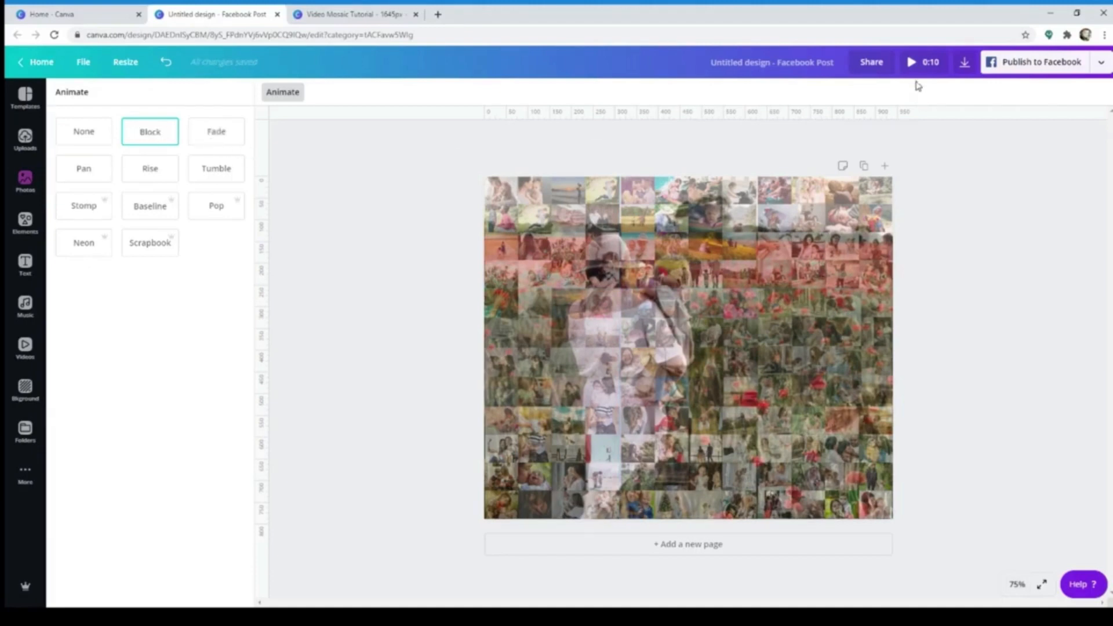
pyautogui.click(923, 67)
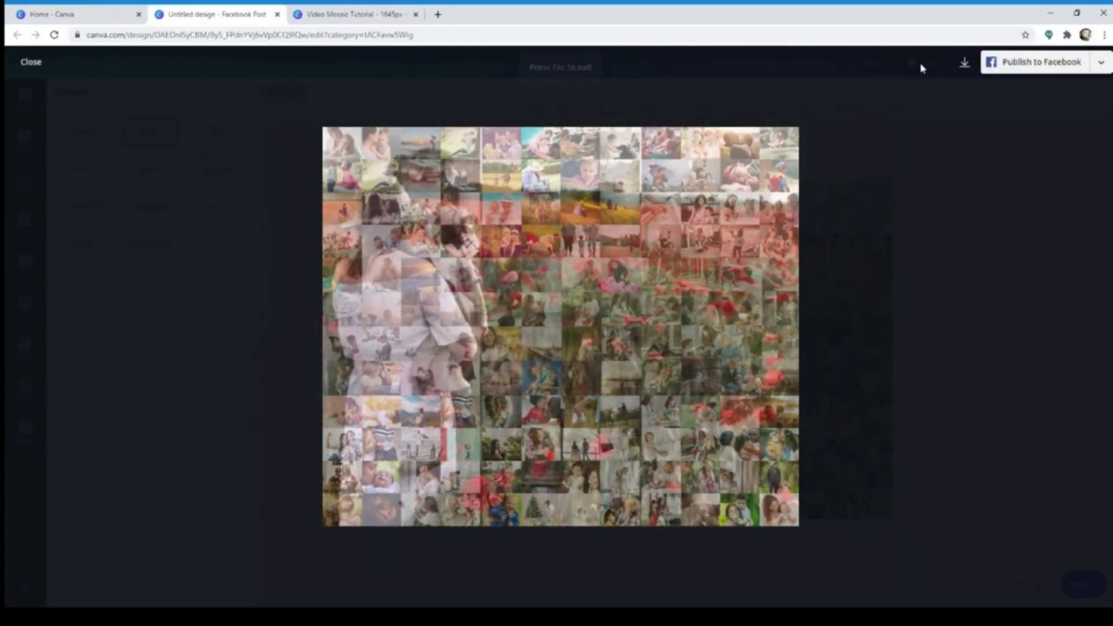
pyautogui.click(31, 62)
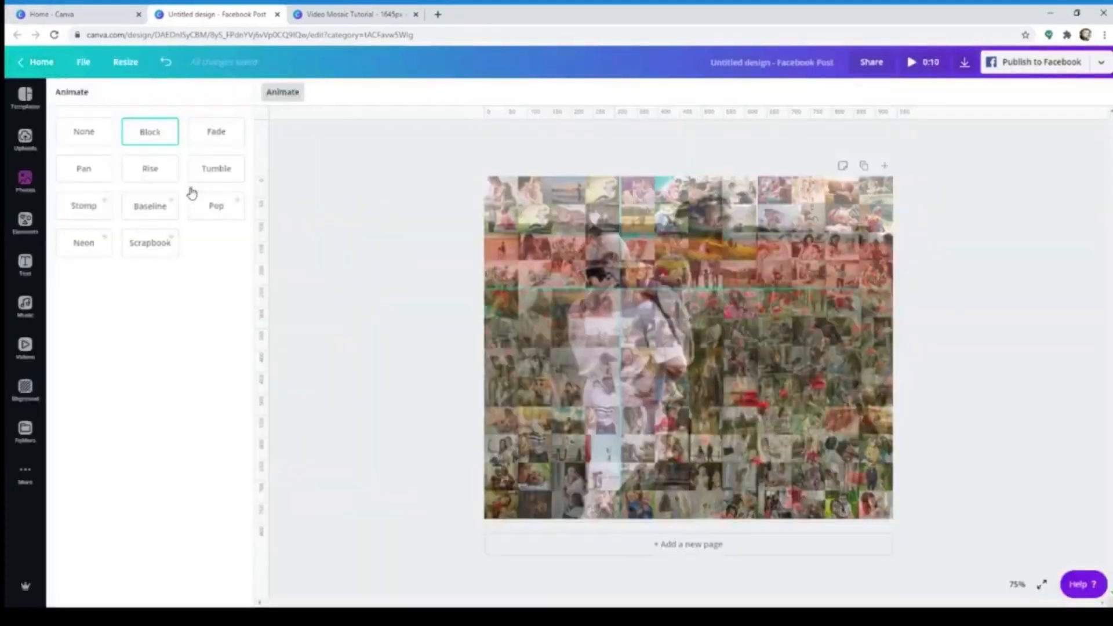
# Try the Fade, Pan and Rise page animations and apply Tumble
pyautogui.click(221, 135)
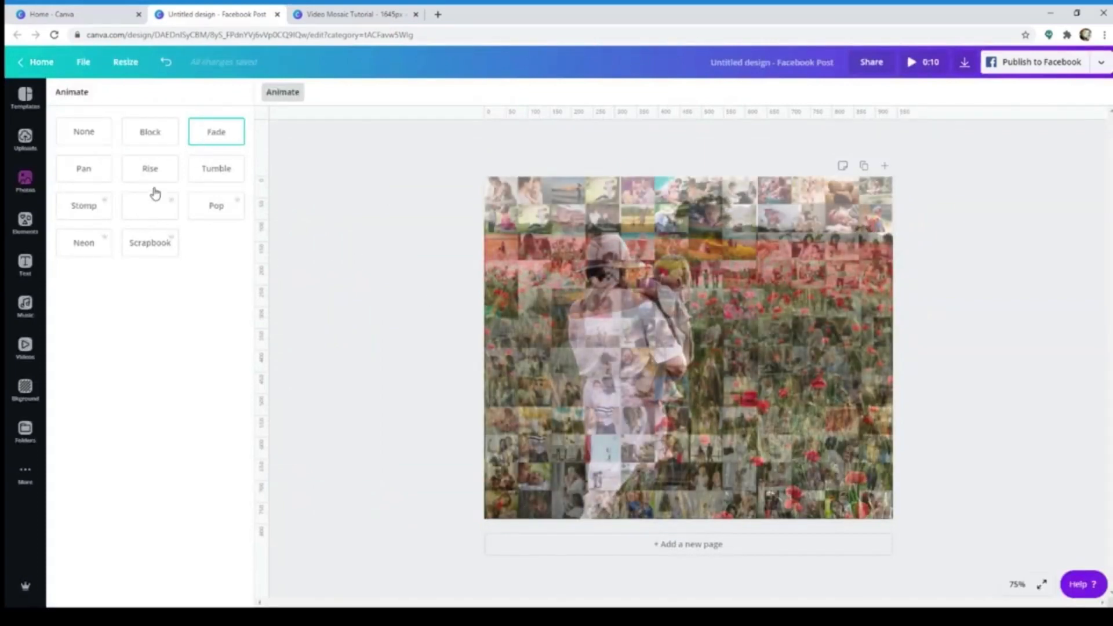
pyautogui.click(103, 177)
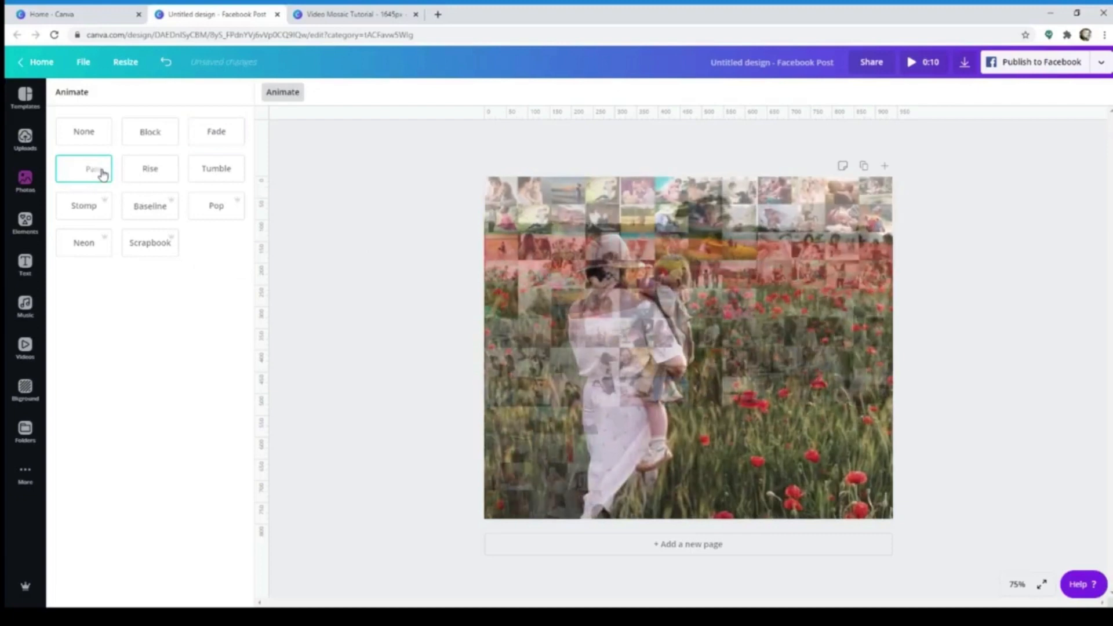
pyautogui.click(145, 178)
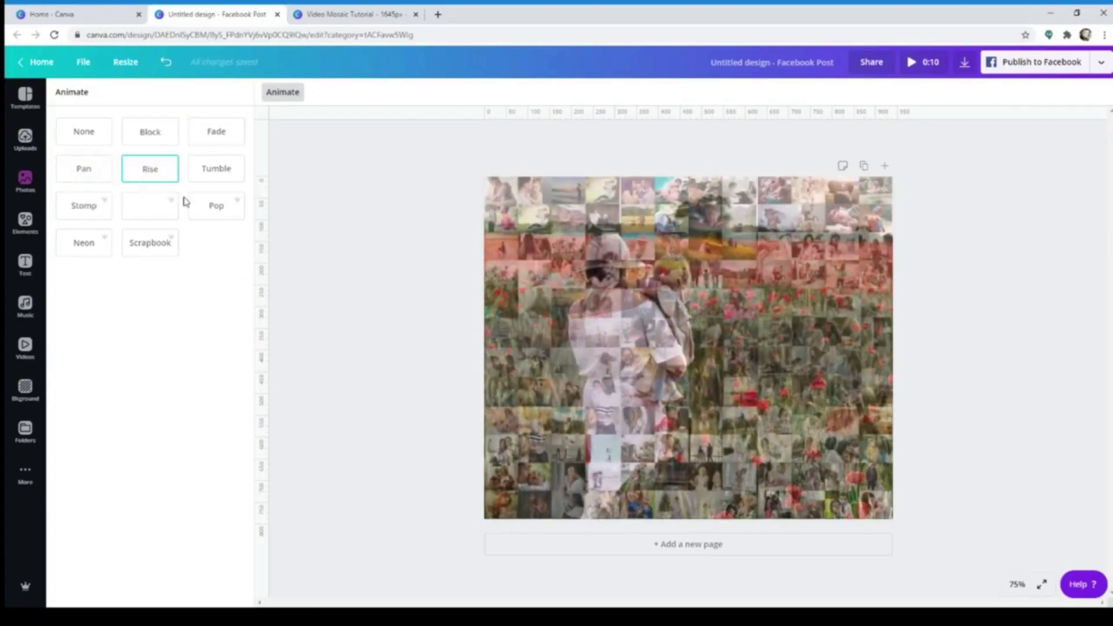
pyautogui.click(210, 174)
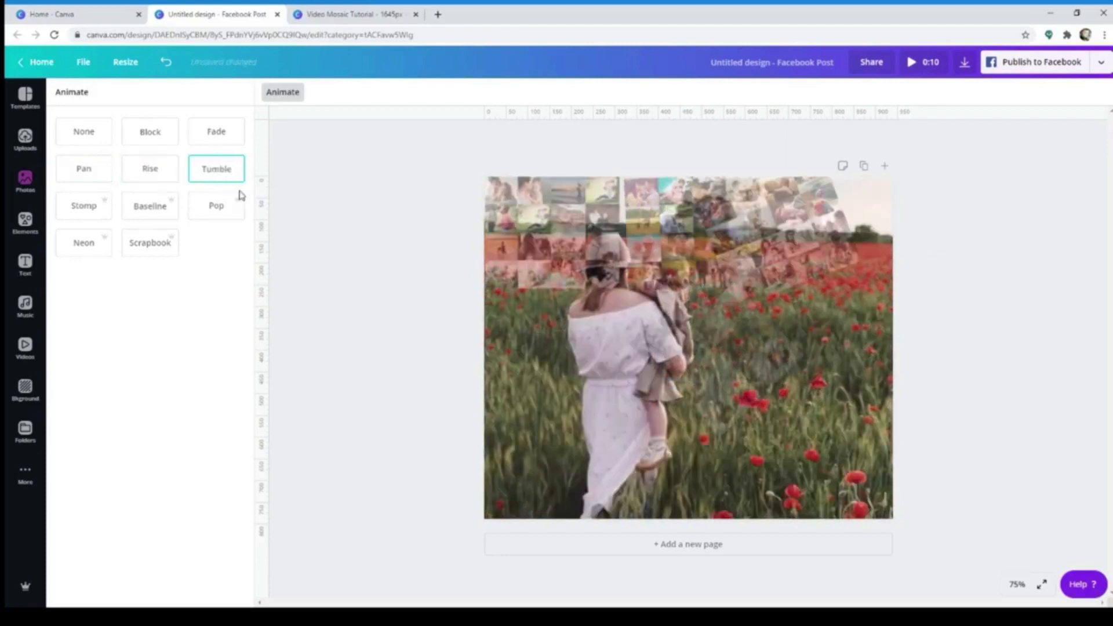
# Try the Stomp, Baseline, Pop, Neon and None page animations and apply Scrapbook
pyautogui.click(87, 222)
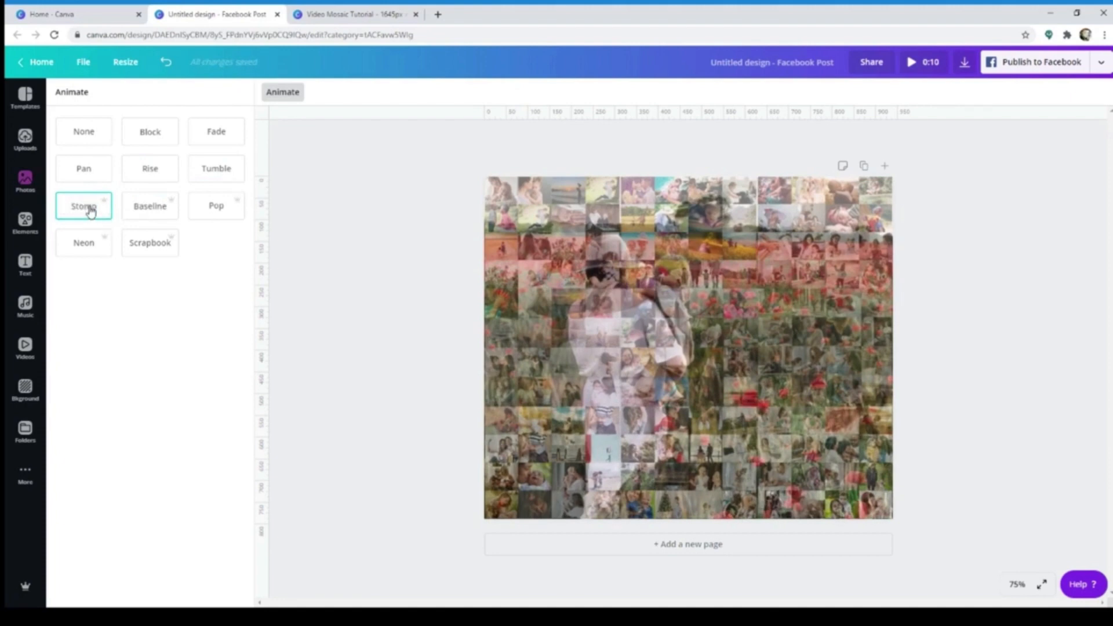
pyautogui.click(139, 214)
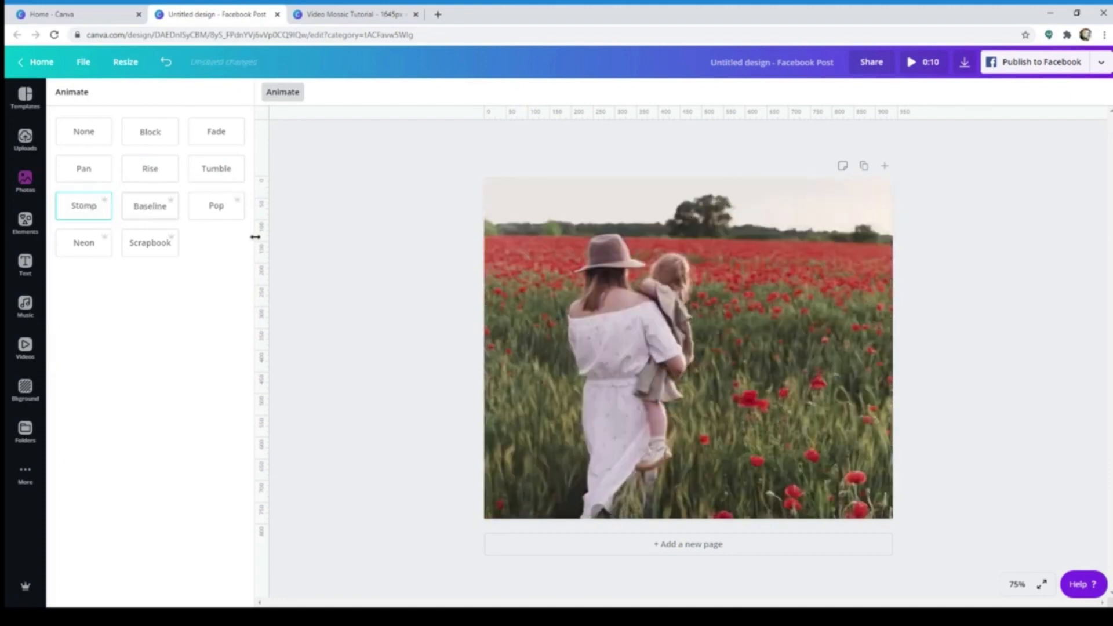
pyautogui.click(219, 210)
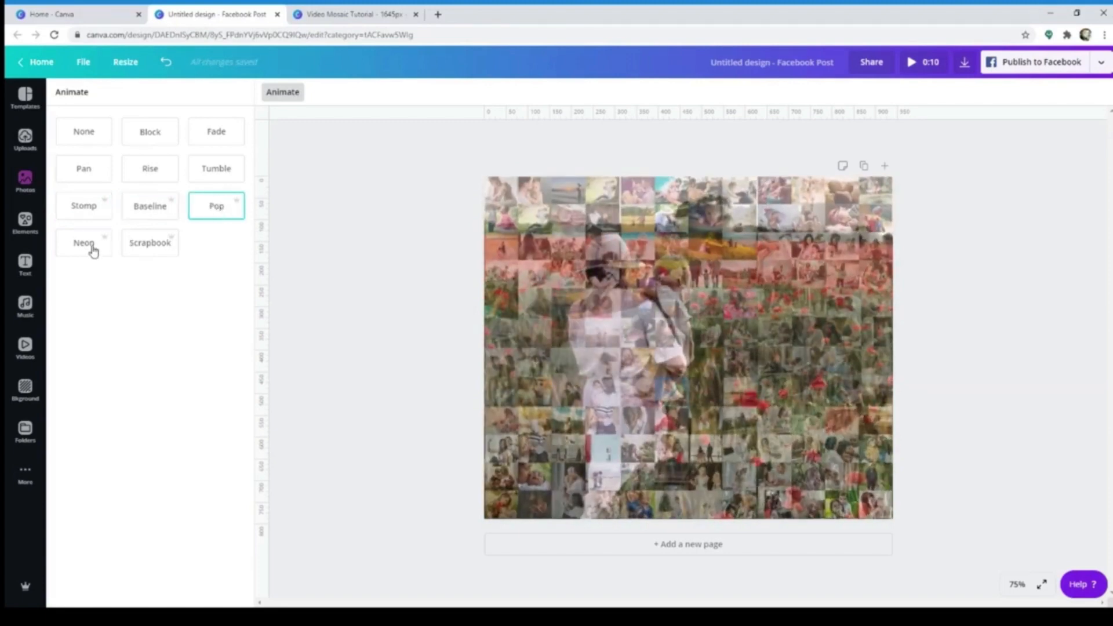
pyautogui.click(95, 250)
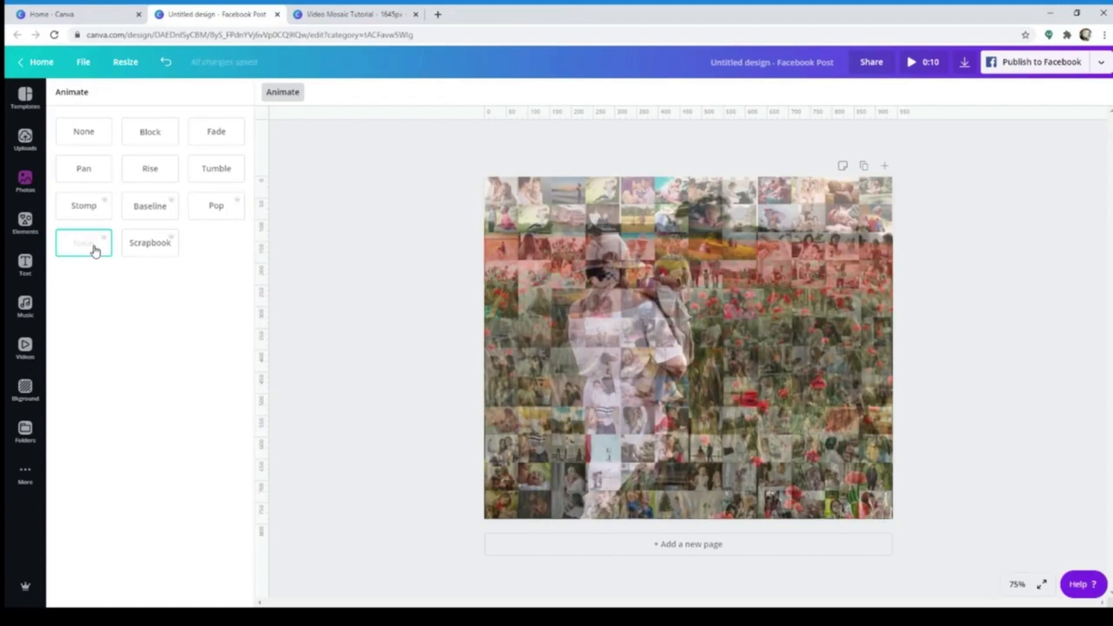
pyautogui.click(142, 252)
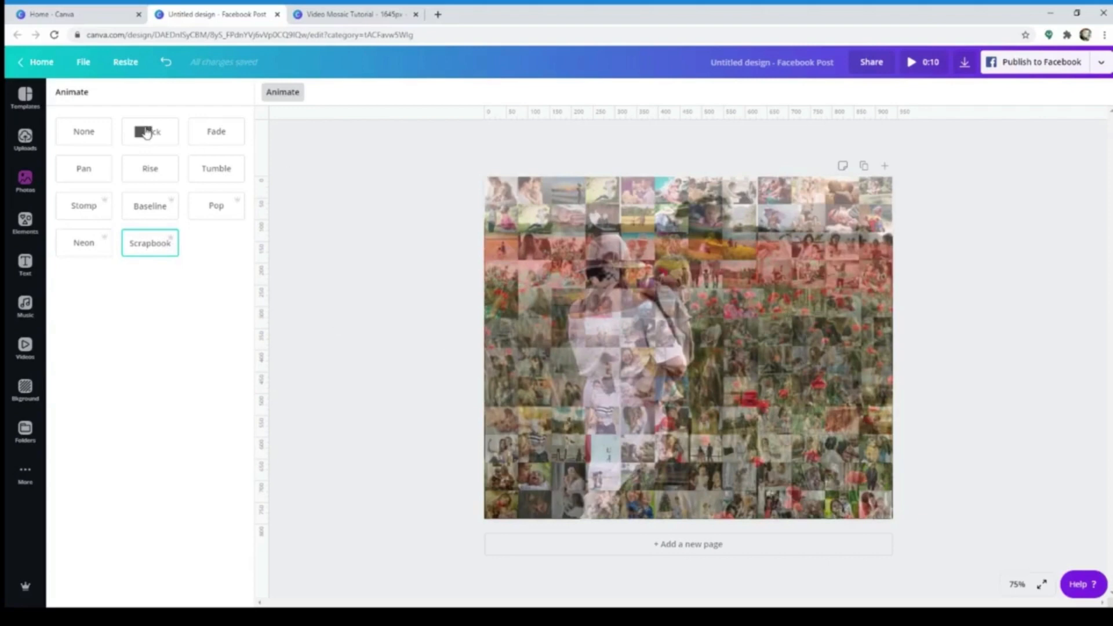
pyautogui.click(93, 133)
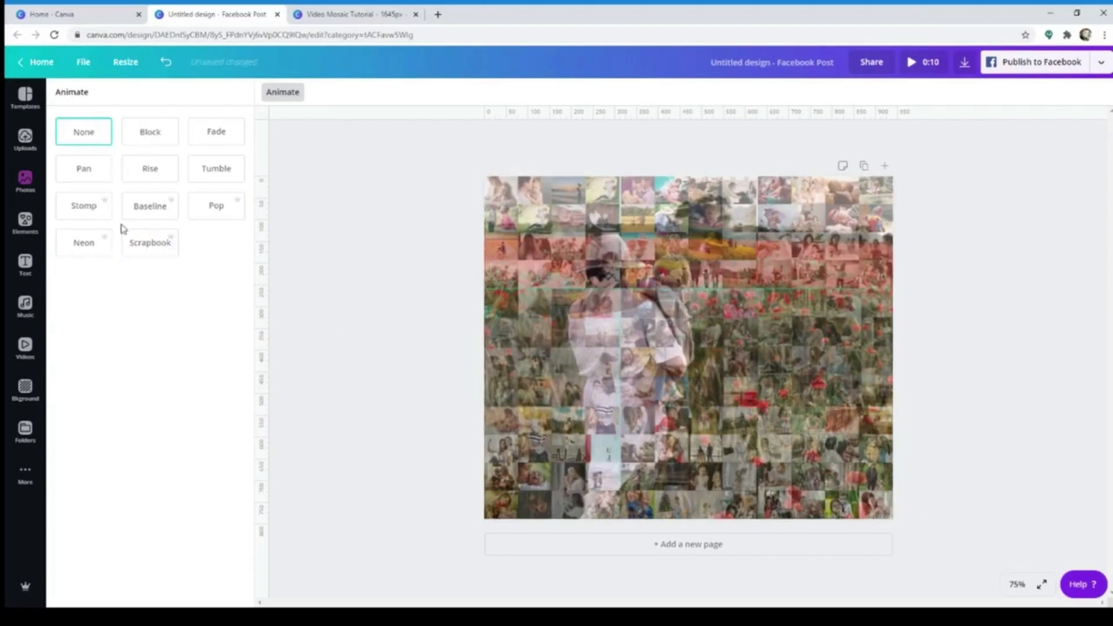
pyautogui.click(163, 247)
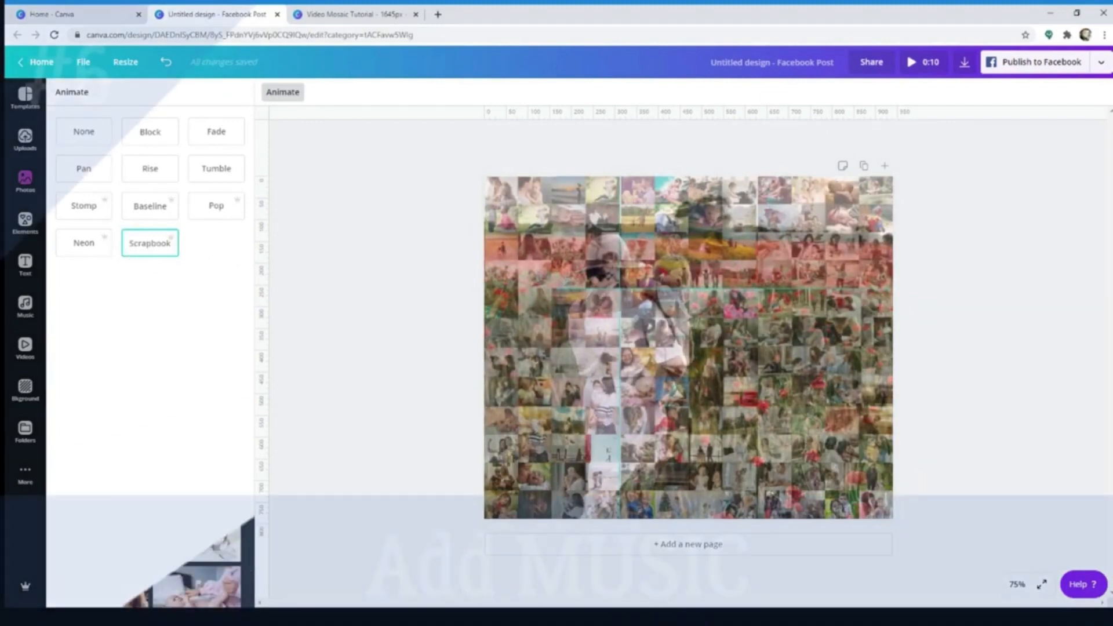
# Open the music library and filter the audio tracks to free ones only
pyautogui.click(25, 472)
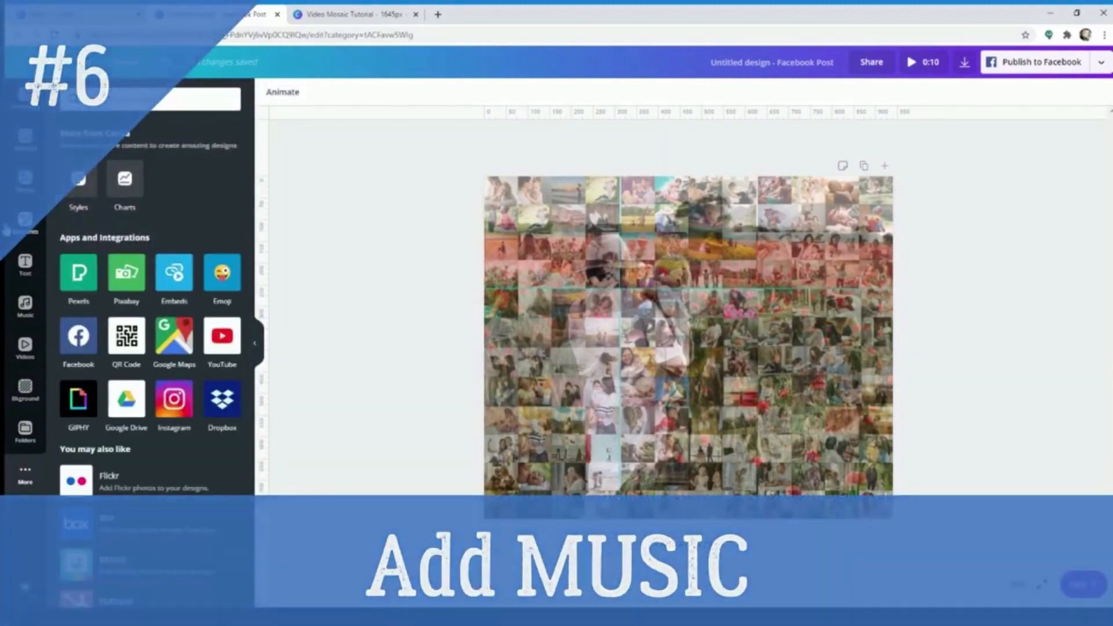
pyautogui.click(28, 313)
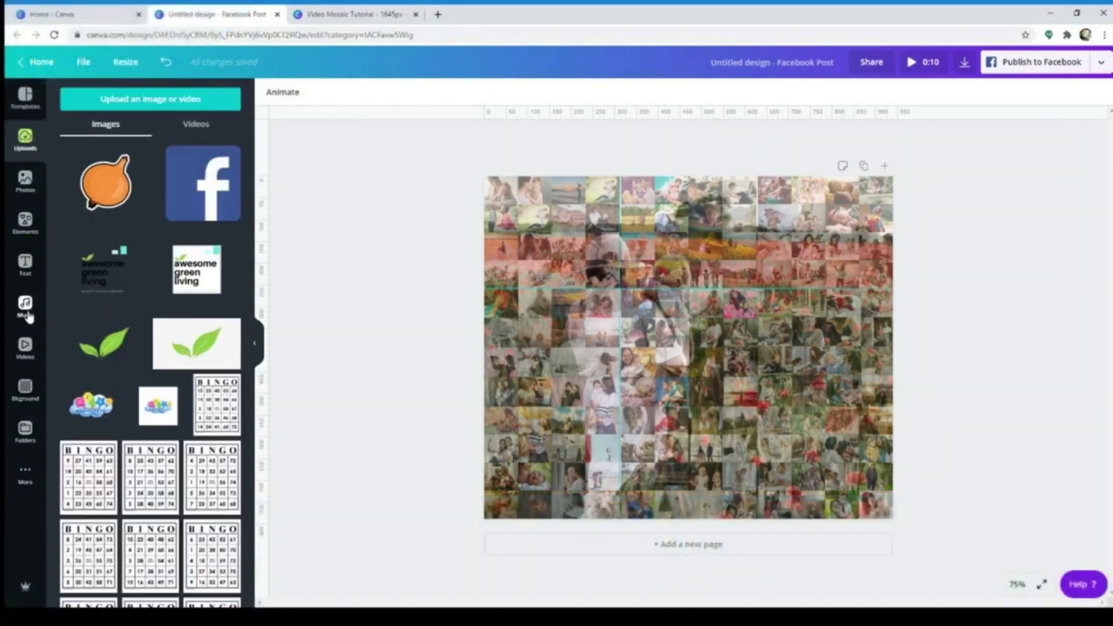
pyautogui.scroll(-5, 177, 326)
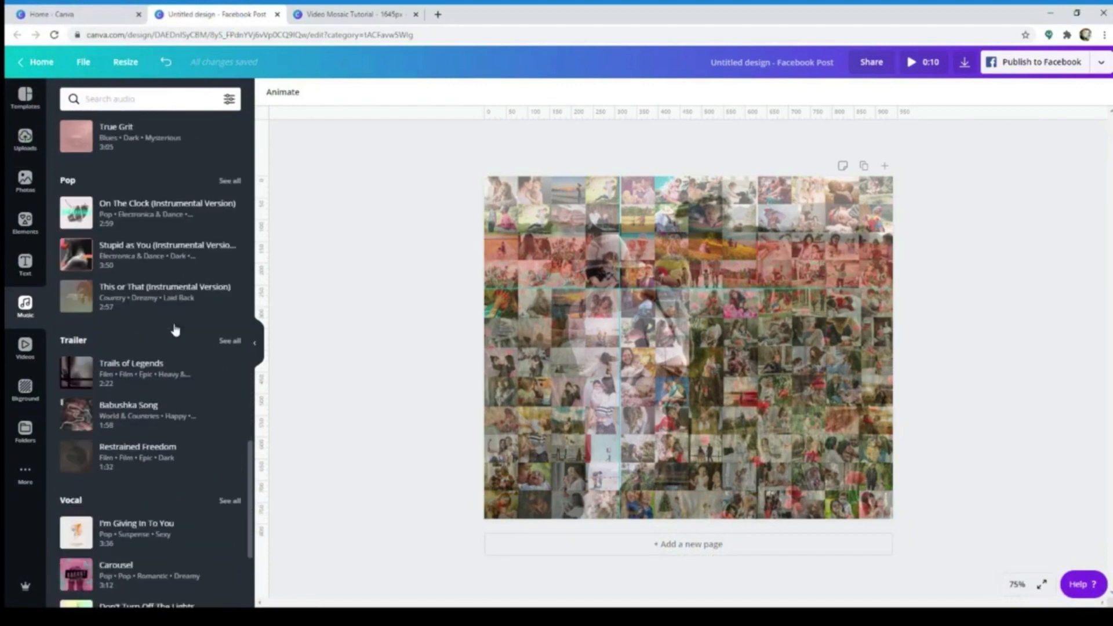
pyautogui.click(229, 98)
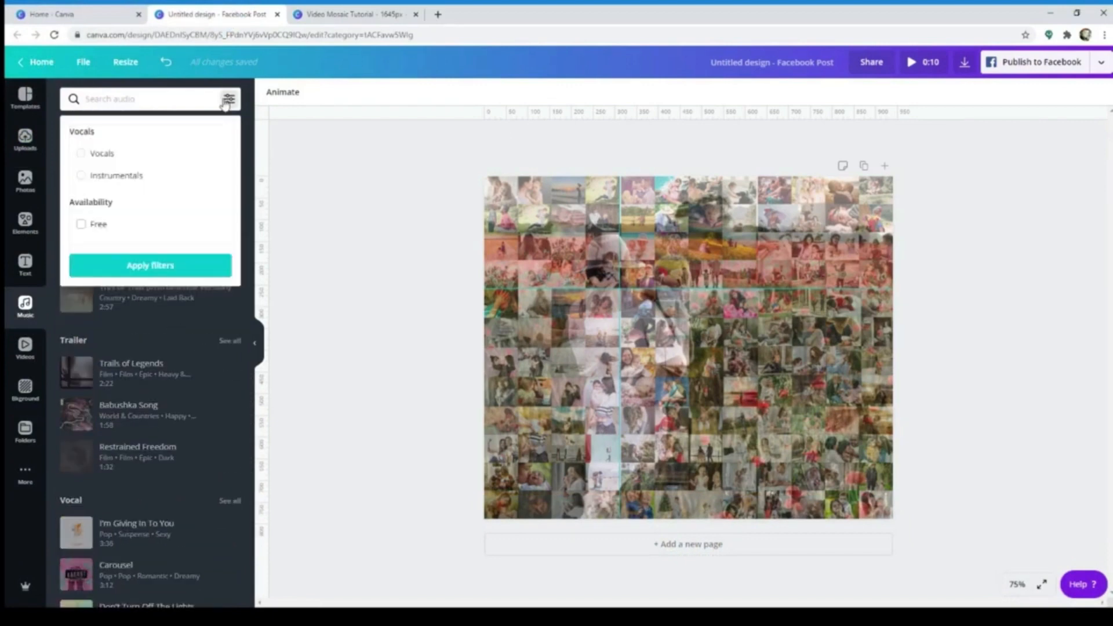
pyautogui.click(132, 226)
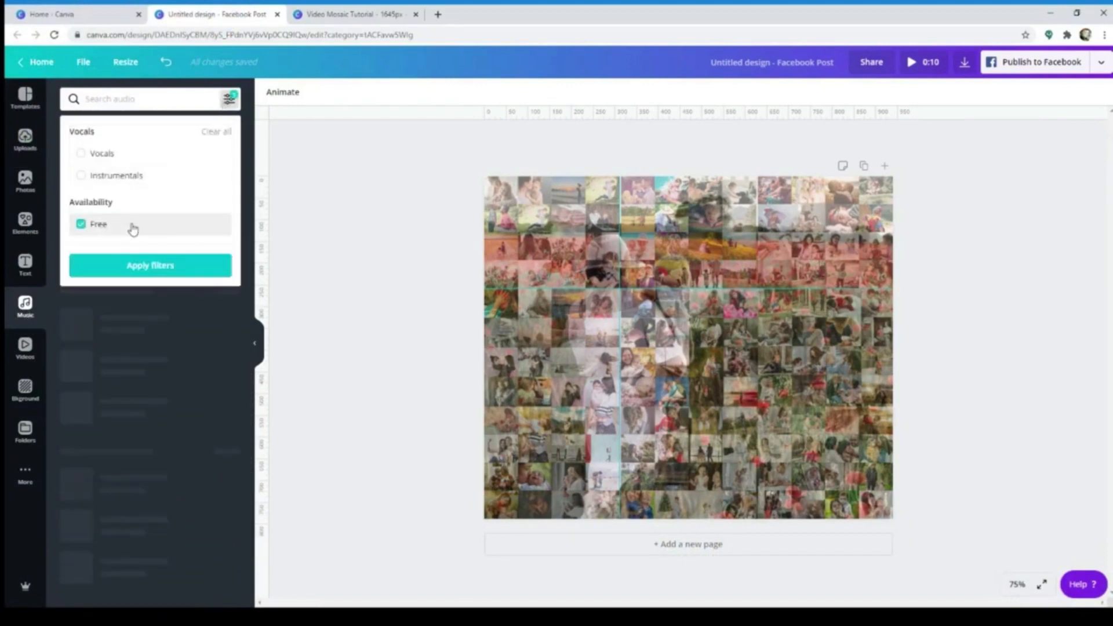
pyautogui.click(184, 271)
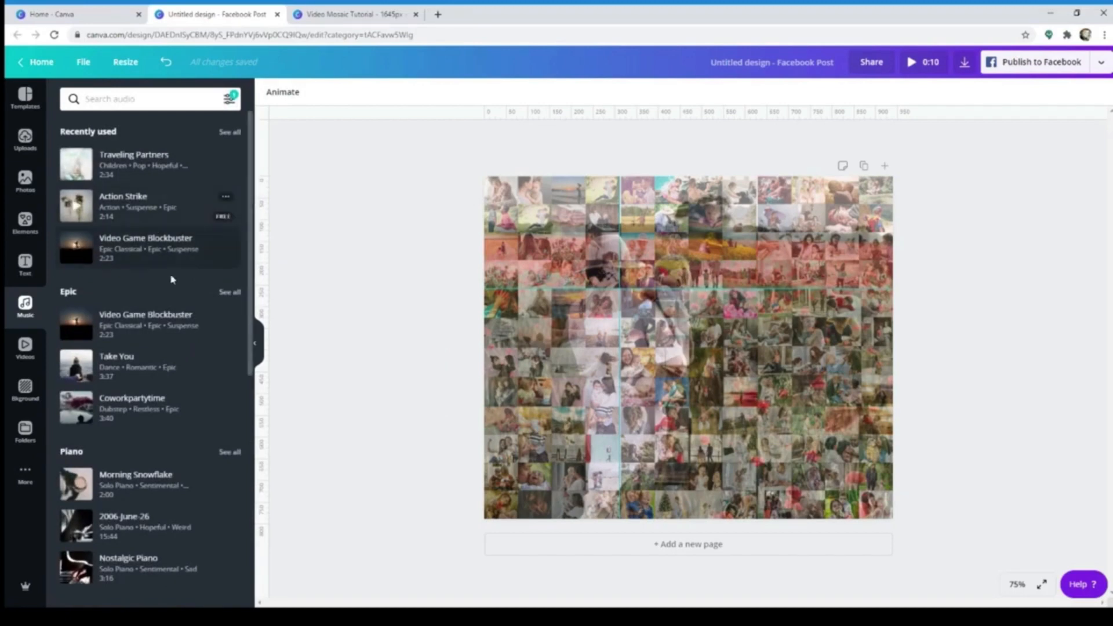
# Try Morning Snowflake from the Piano category and Happy Whistling Ukulele from the Happy category as the design's music
pyautogui.scroll(-3, 184, 325)
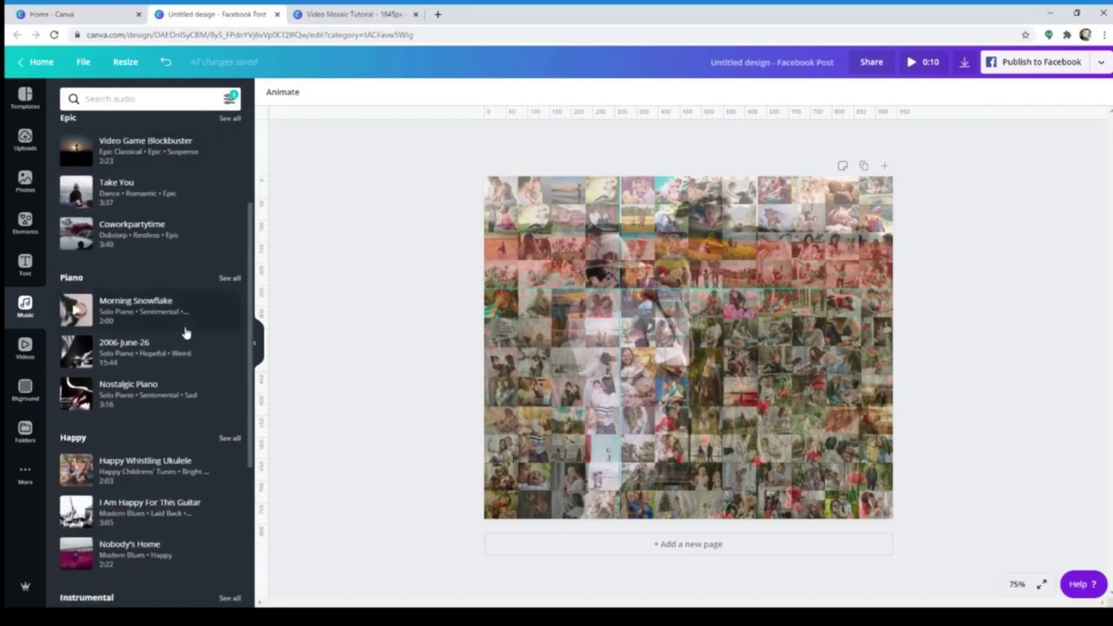
pyautogui.click(118, 311)
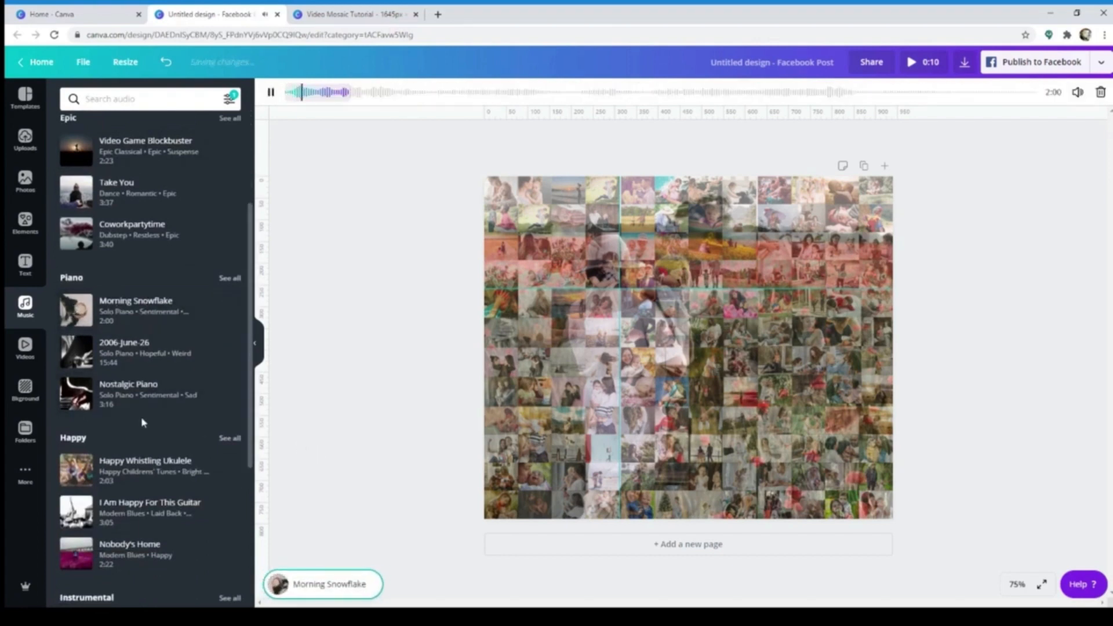
pyautogui.scroll(-2, 191, 459)
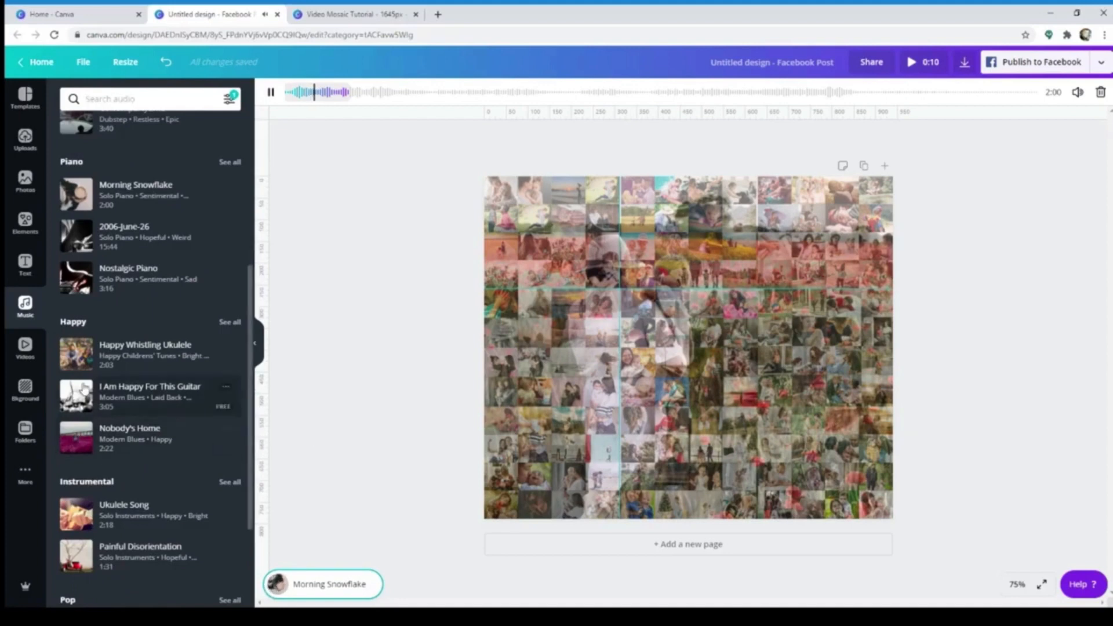
pyautogui.click(134, 356)
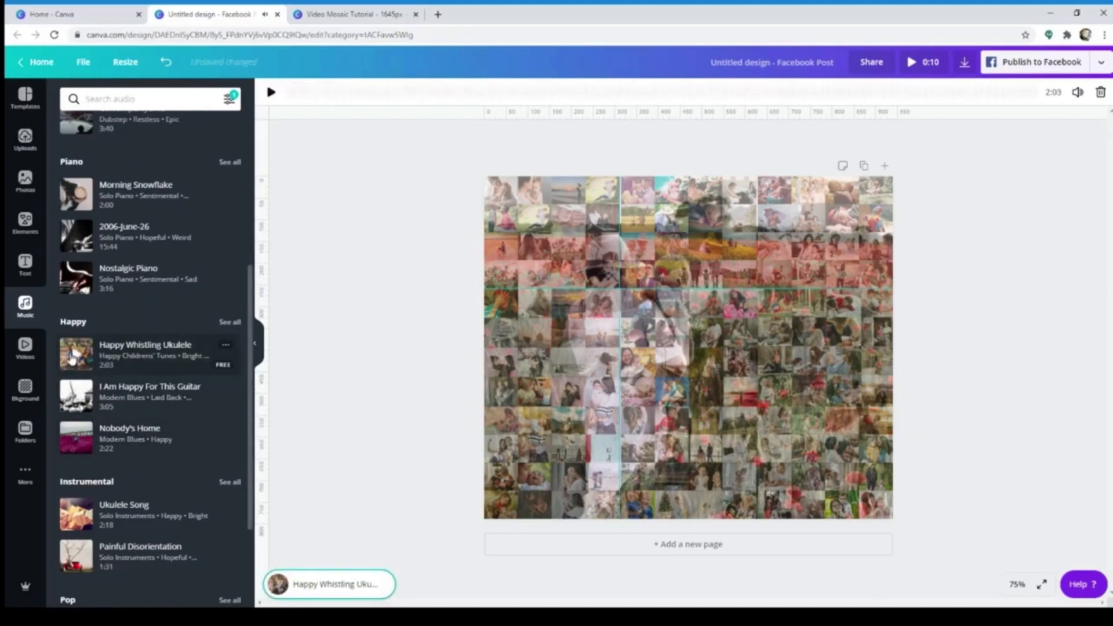
pyautogui.click(74, 356)
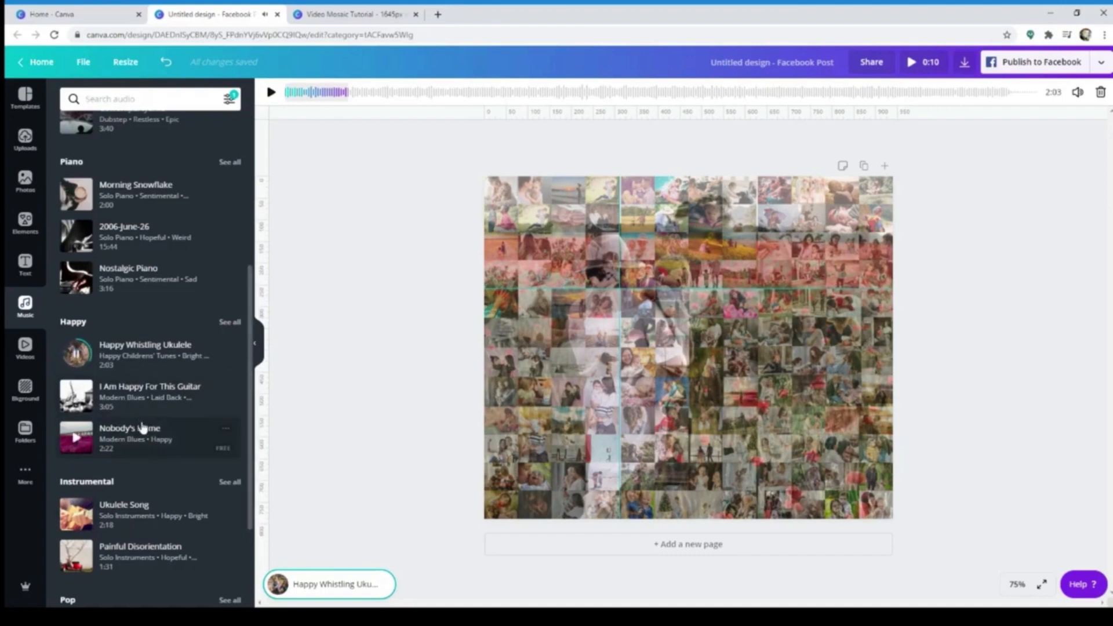
# Set Ukulele Song from the Happy category as the design's music and play the full preview
pyautogui.scroll(-2, 174, 462)
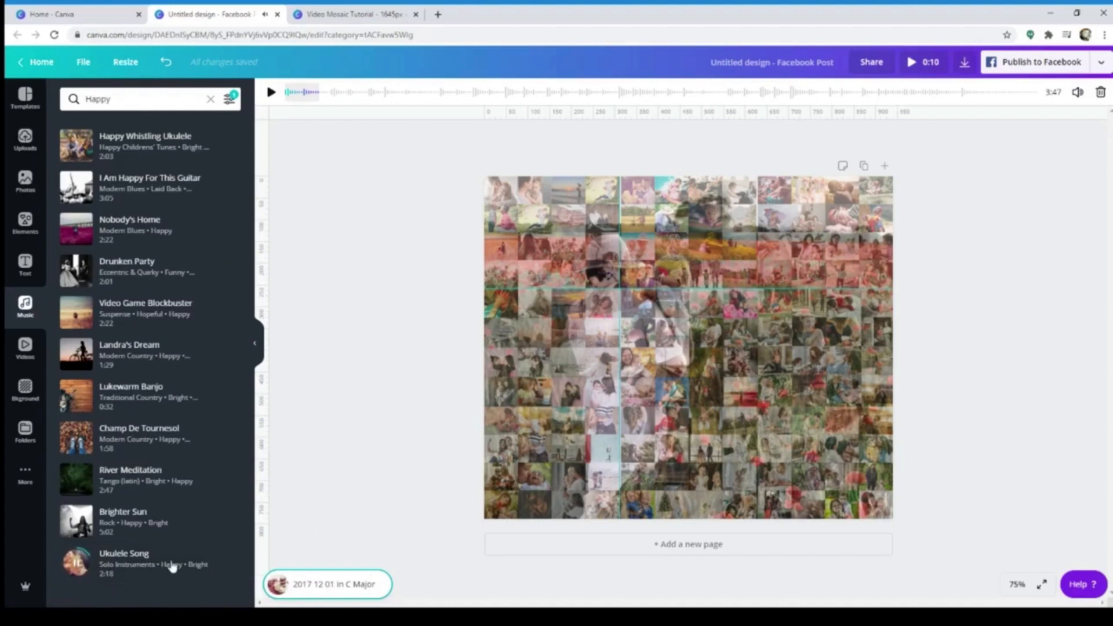
pyautogui.click(174, 565)
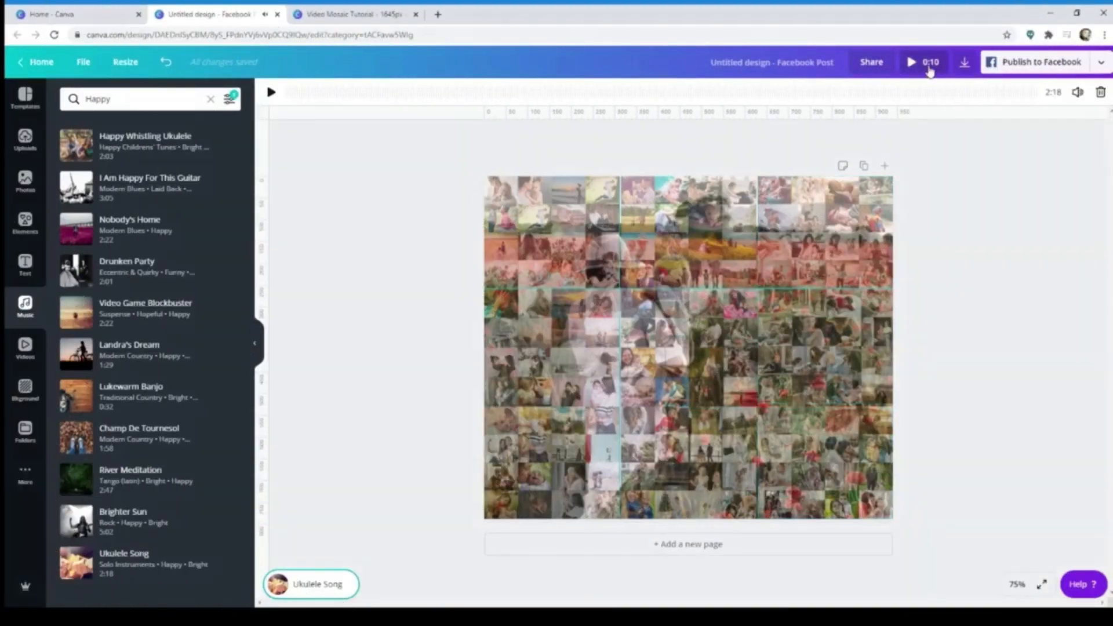
pyautogui.click(927, 64)
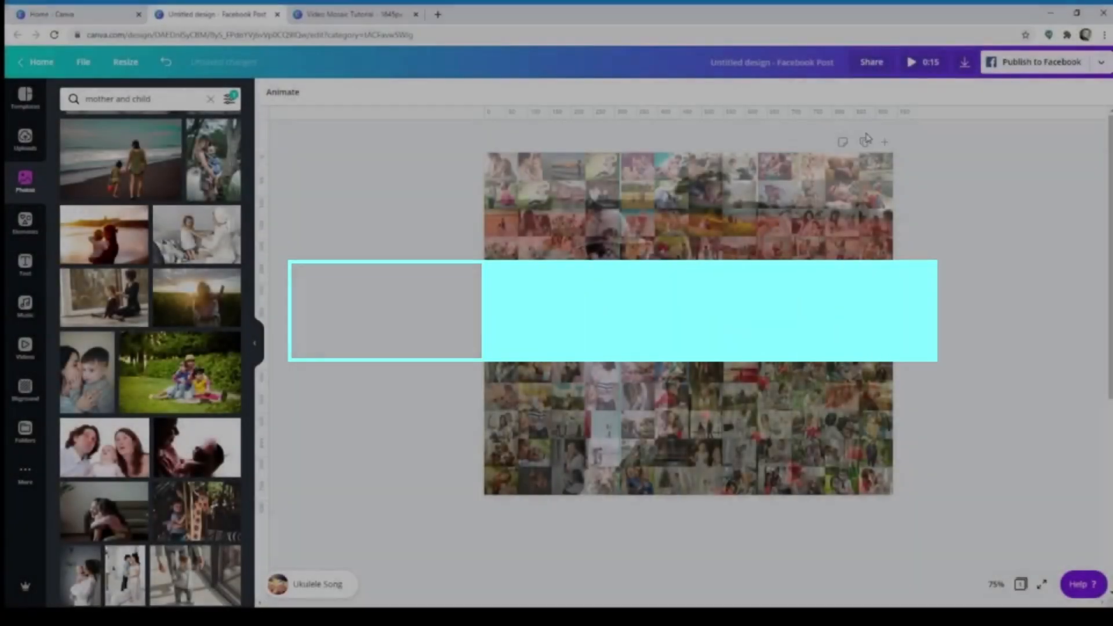
# On page 2, move the middle-right photo grid up out of the way, detach the video from the background and delete it
pyautogui.click(880, 409)
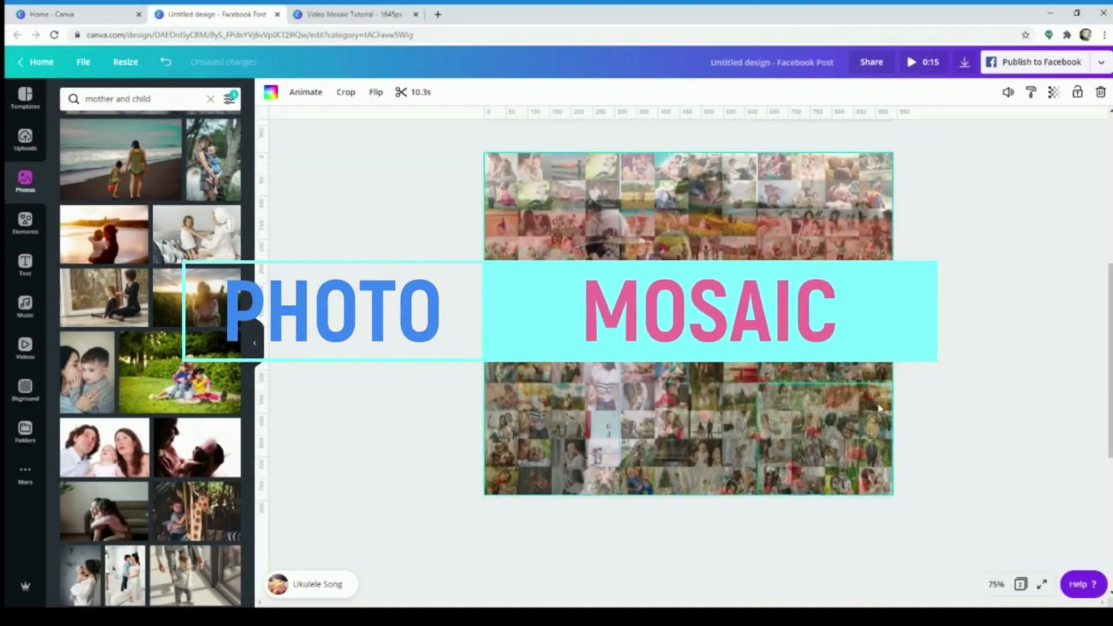
pyautogui.scroll(-3, 873, 420)
pyautogui.scroll(5, 853, 451)
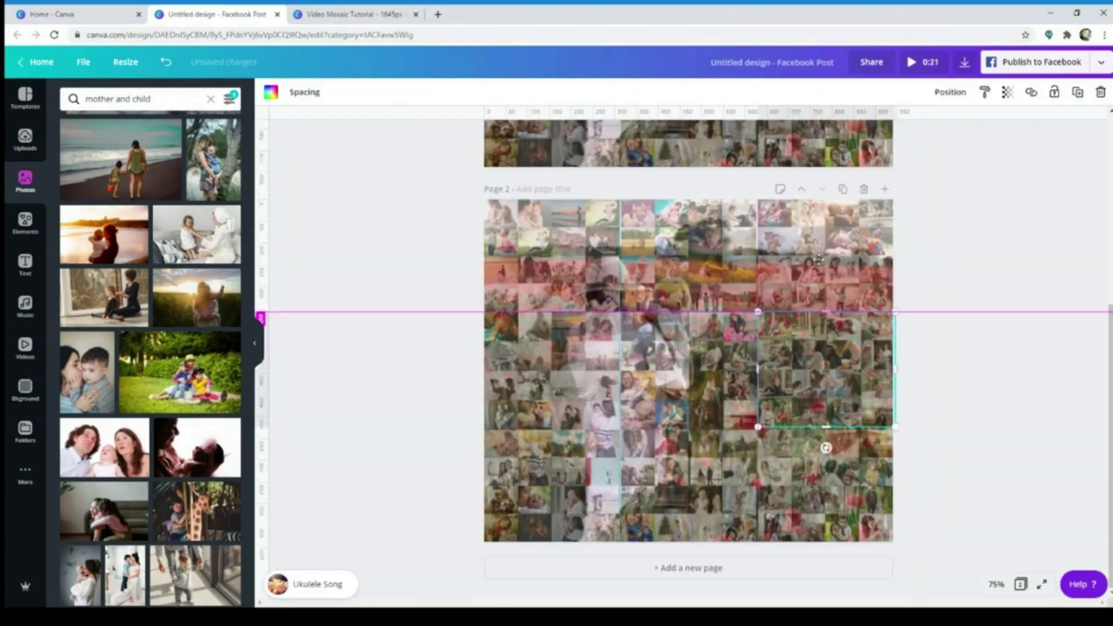
pyautogui.moveTo(819, 260); pyautogui.dragTo(814, 238)
pyautogui.click(814, 239)
pyautogui.click(814, 373)
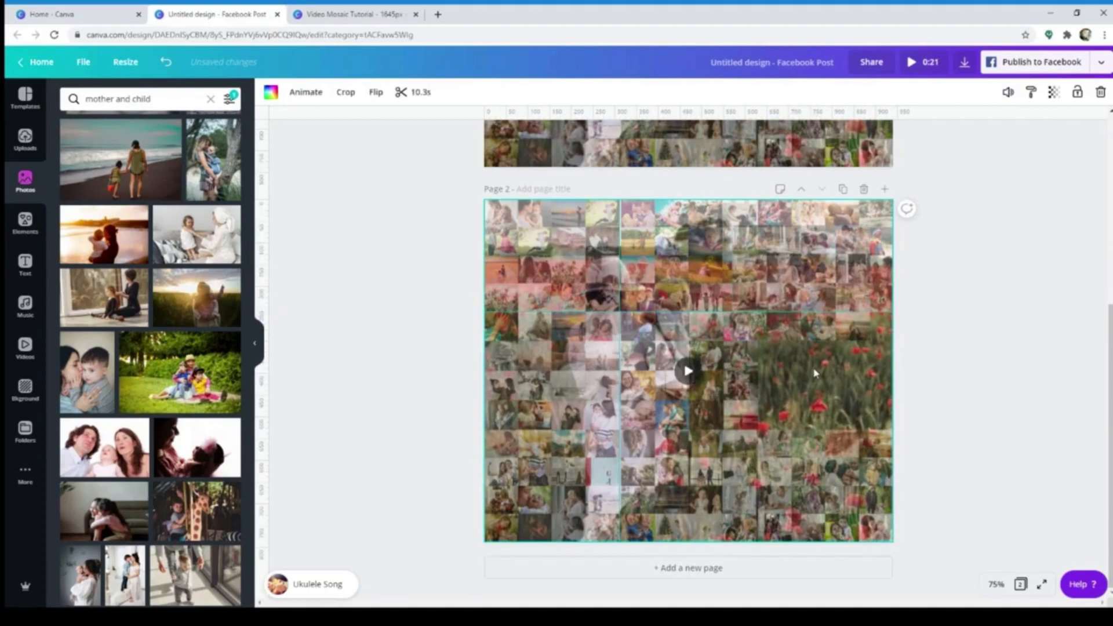
pyautogui.rightClick(815, 373)
pyautogui.click(865, 584)
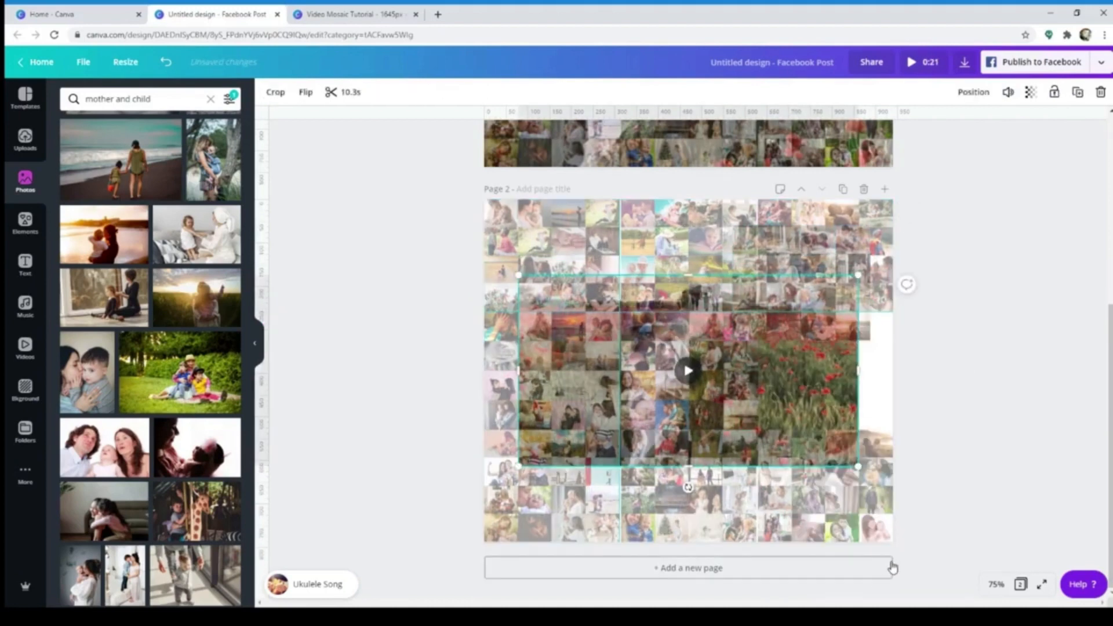
pyautogui.press('Delete')
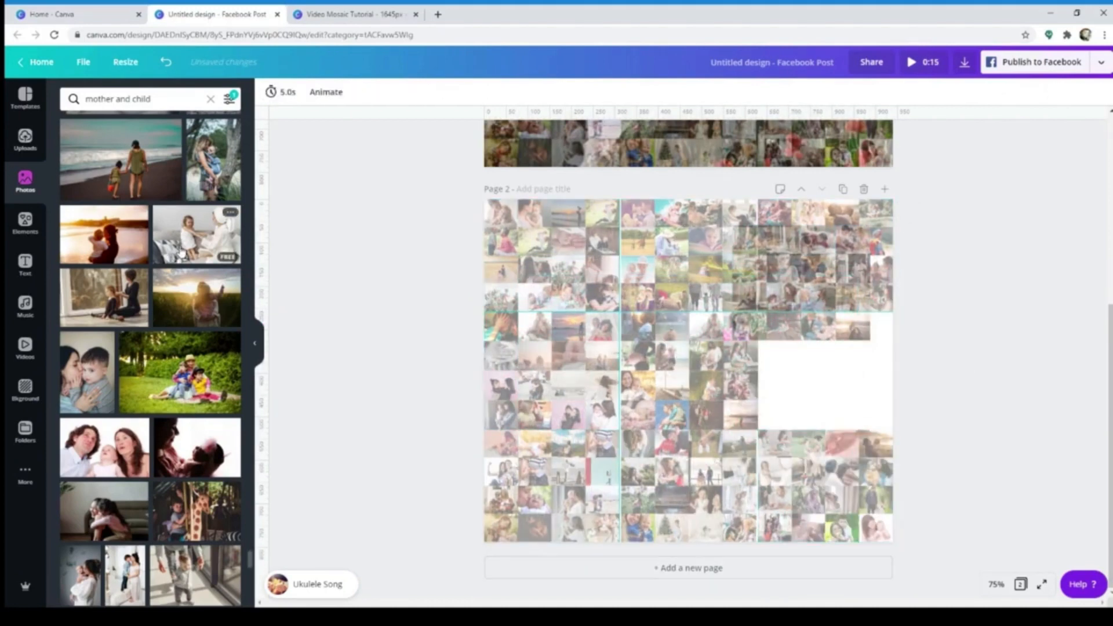
# Add the photo of the mother and daughter hugging in a green field to page 2 and set it as the background
pyautogui.scroll(-10, 109, 251)
pyautogui.click(110, 288)
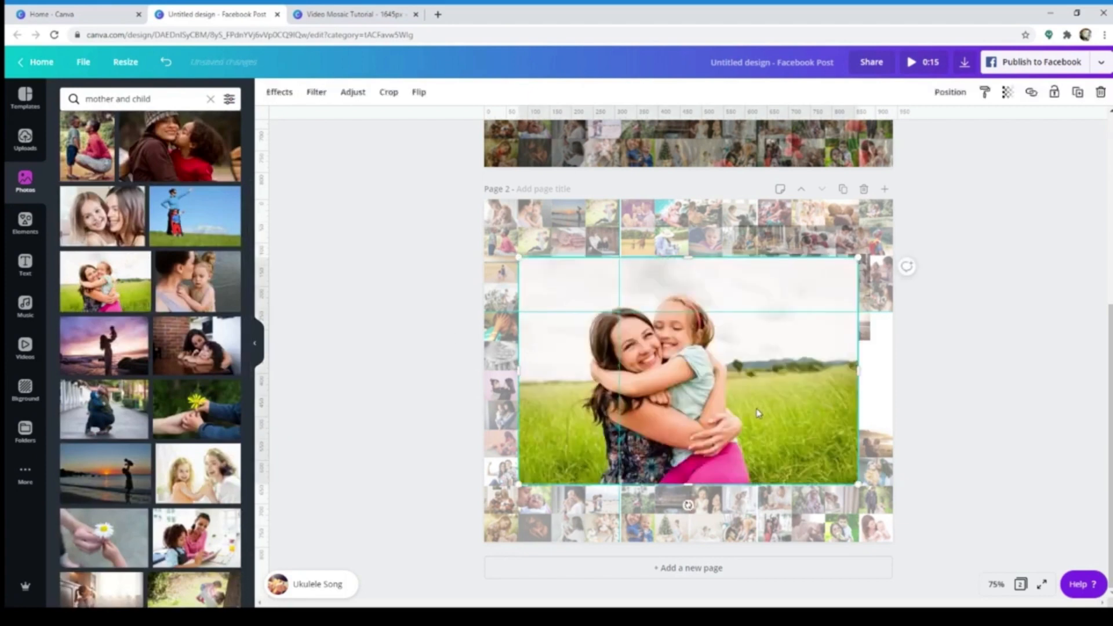
pyautogui.rightClick(815, 385)
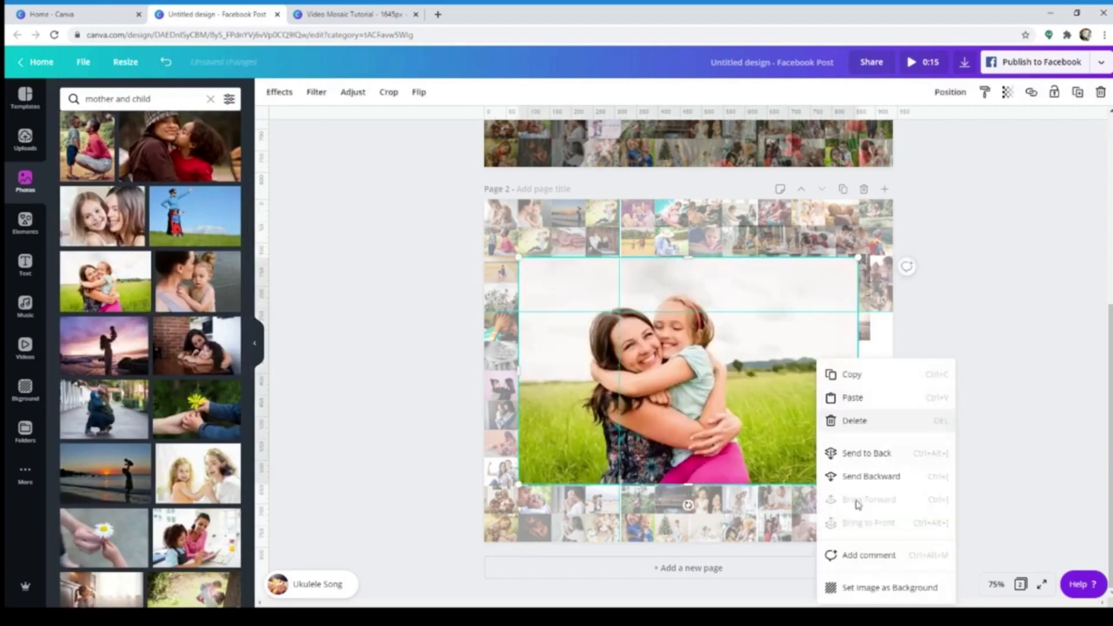
pyautogui.click(884, 589)
# Move the photo grid back into the middle-right gap on page 2, deselect it, then preview the design and close the preview
pyautogui.click(871, 408)
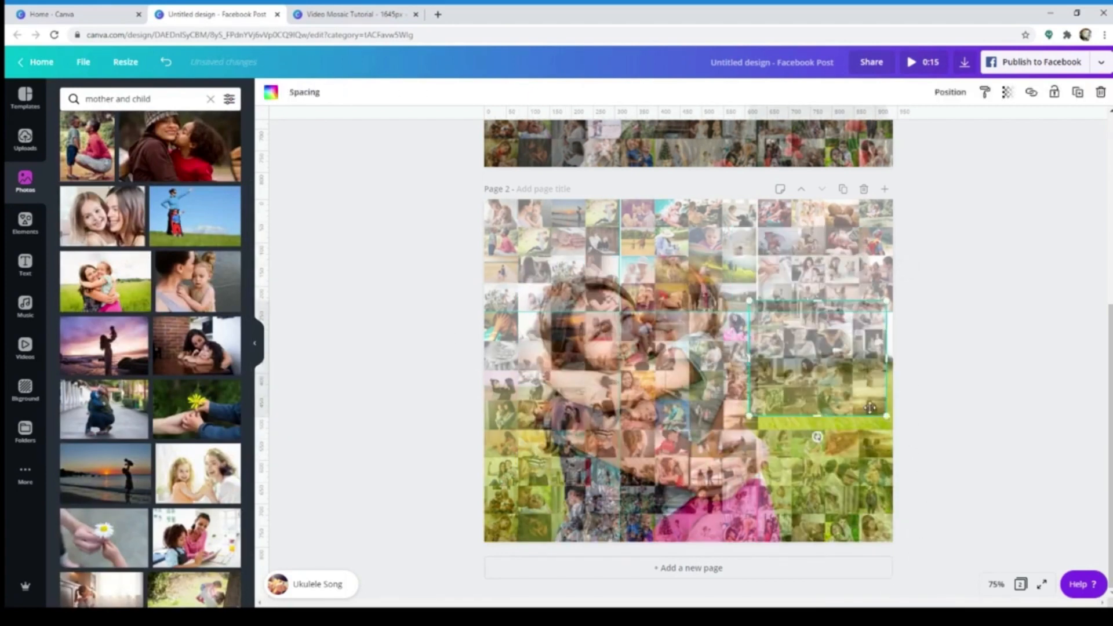
pyautogui.moveTo(871, 408); pyautogui.dragTo(878, 403)
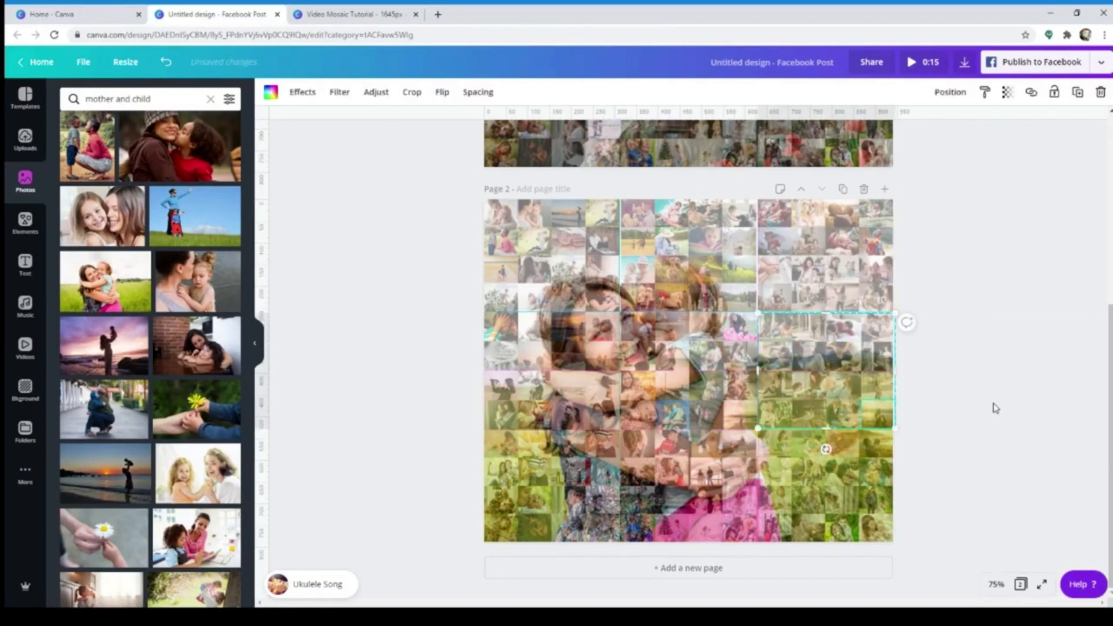
pyautogui.click(995, 406)
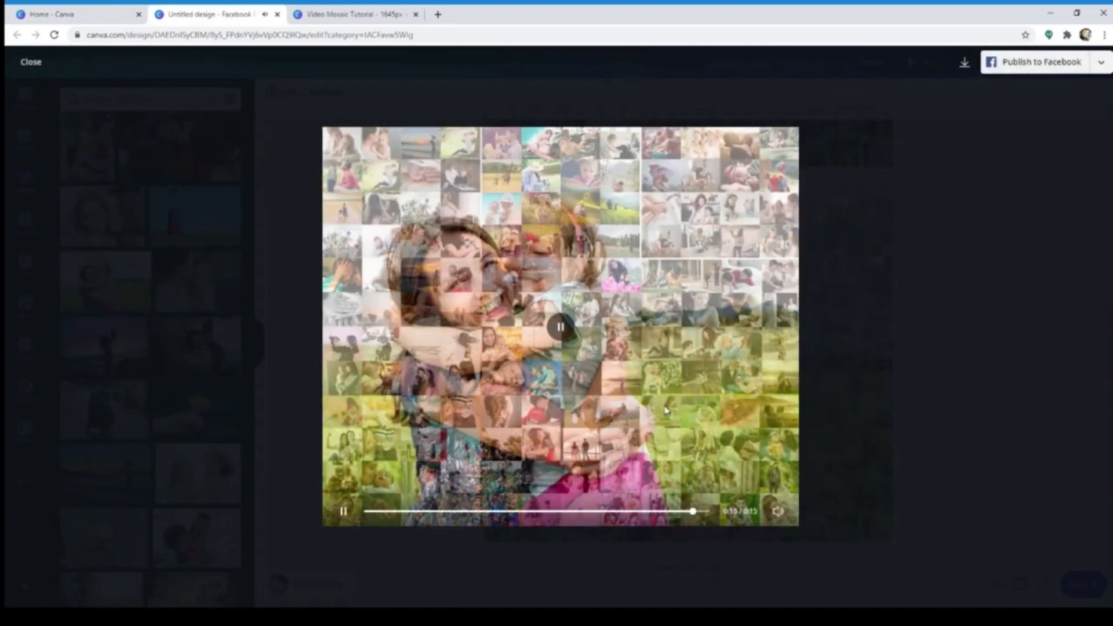
pyautogui.click(31, 62)
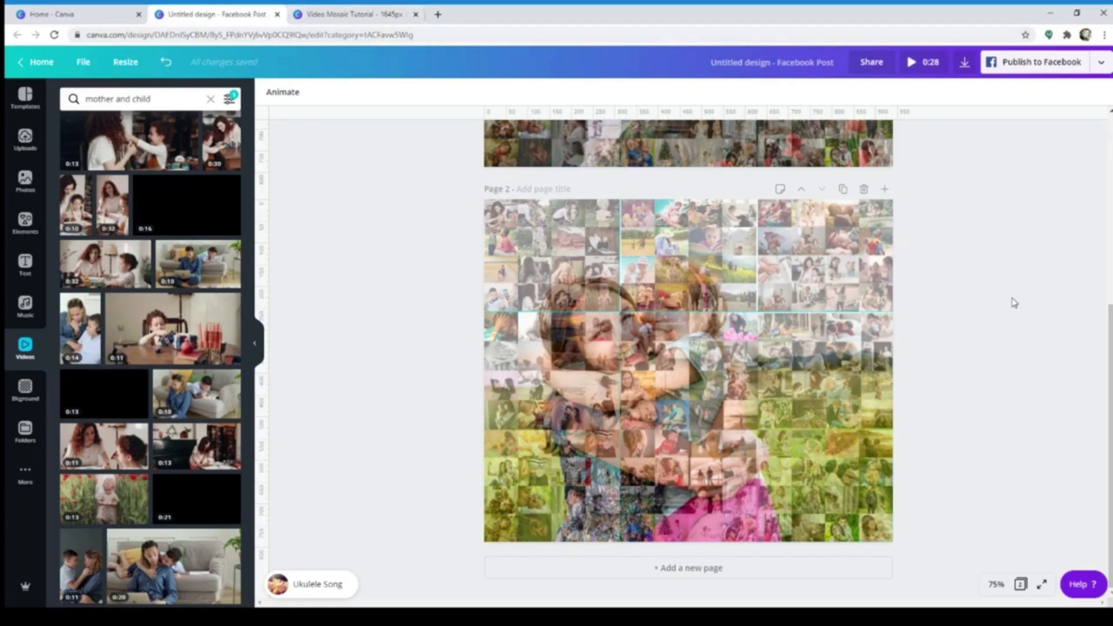
# View the option to publish to a Facebook Page, dismiss it and choose Download from the other publishing options
pyautogui.click(1078, 67)
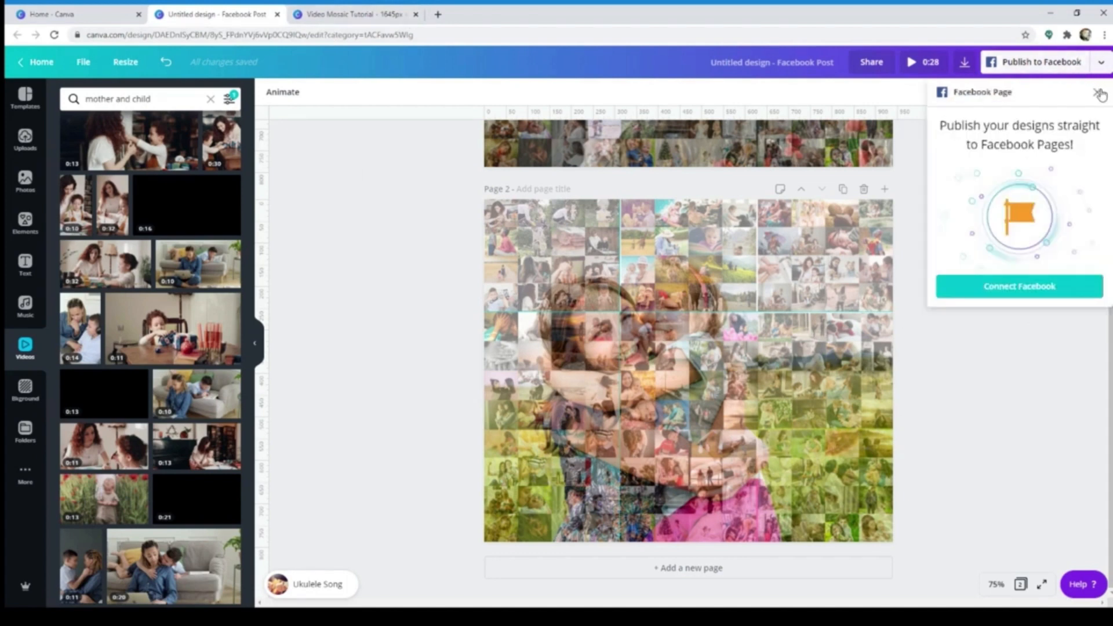
pyautogui.click(1099, 93)
pyautogui.click(1101, 62)
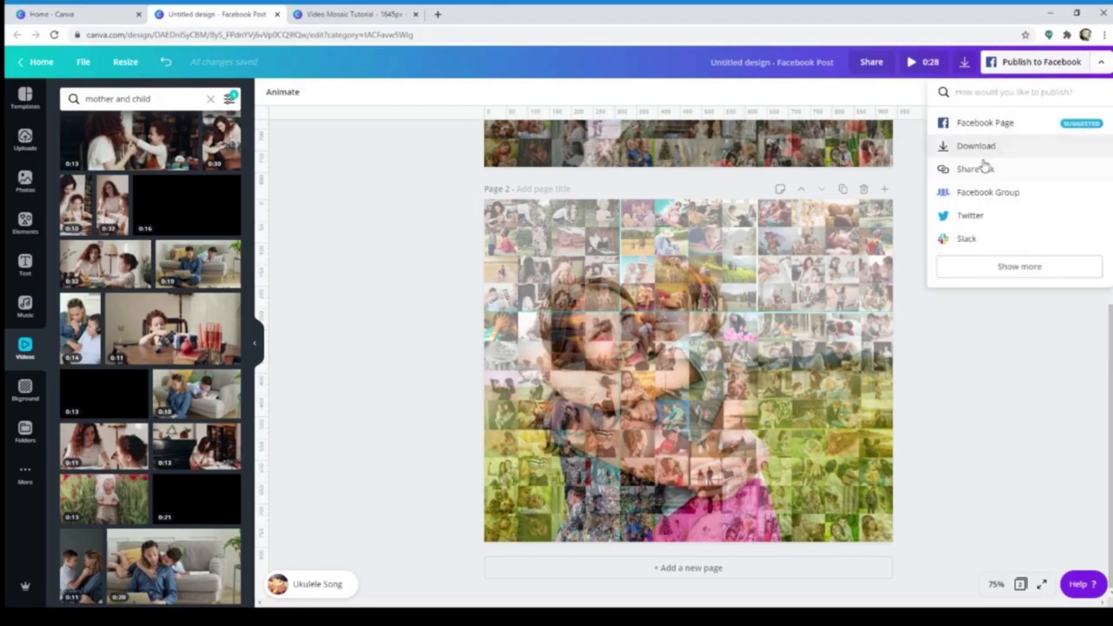
pyautogui.click(999, 152)
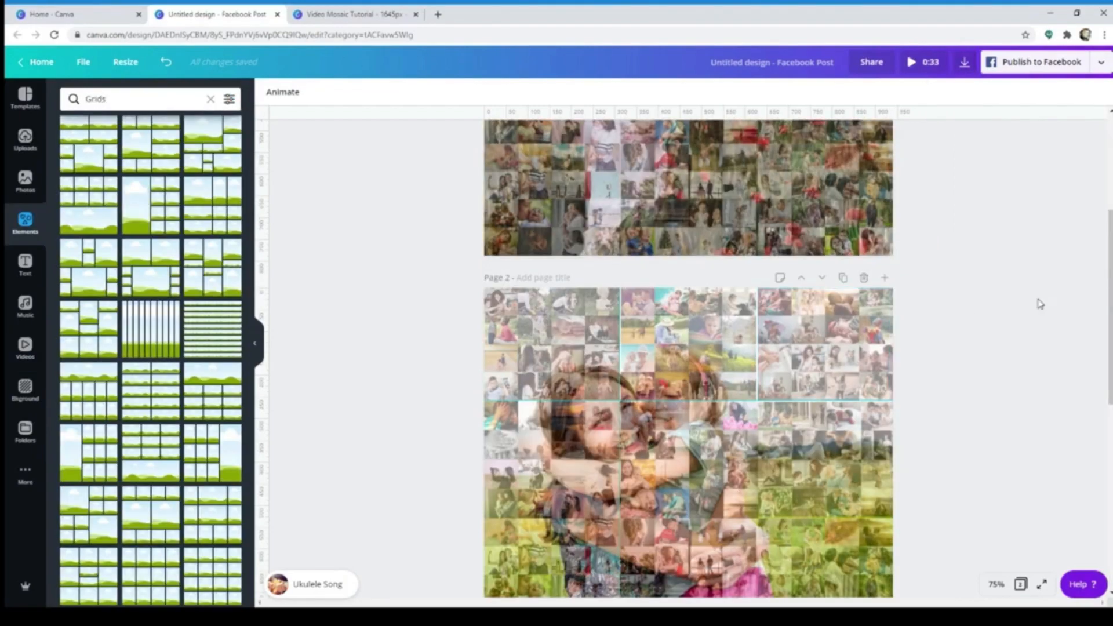
pyautogui.scroll(2, 934, 279)
pyautogui.scroll(3, 954, 287)
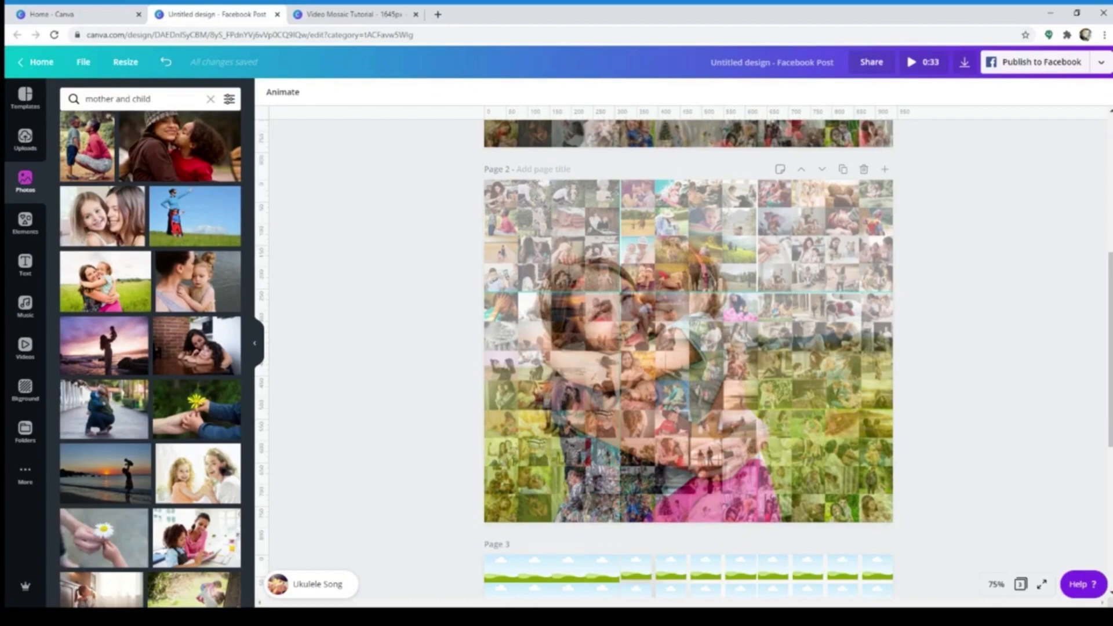
pyautogui.click(882, 616)
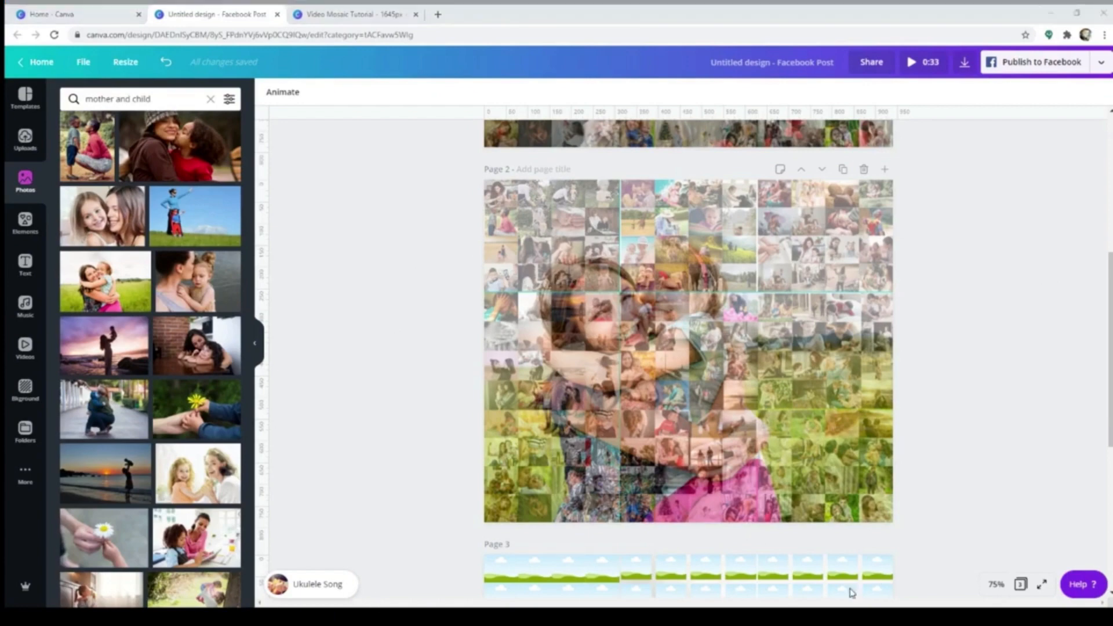